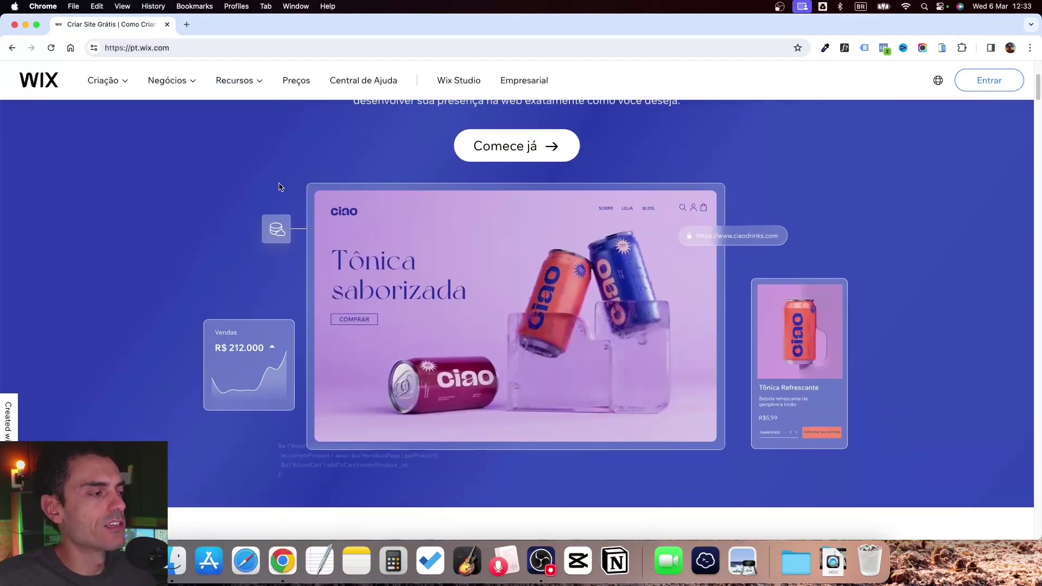
{"action": "scroll", "coordinate": [283, 187], "scroll_direction": "down", "scroll_amount": 5}
Start creating a new Wix site from the 'Comece já' button
{"action": "scroll", "coordinate": [389, 215], "scroll_direction": "up", "scroll_amount": 6}
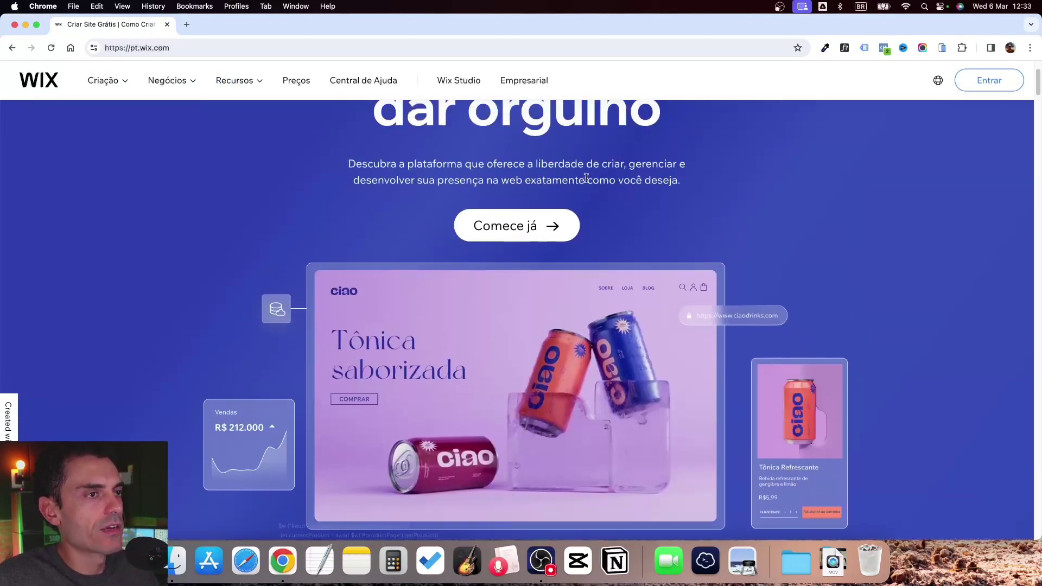
{"action": "left_click", "coordinate": [507, 234]}
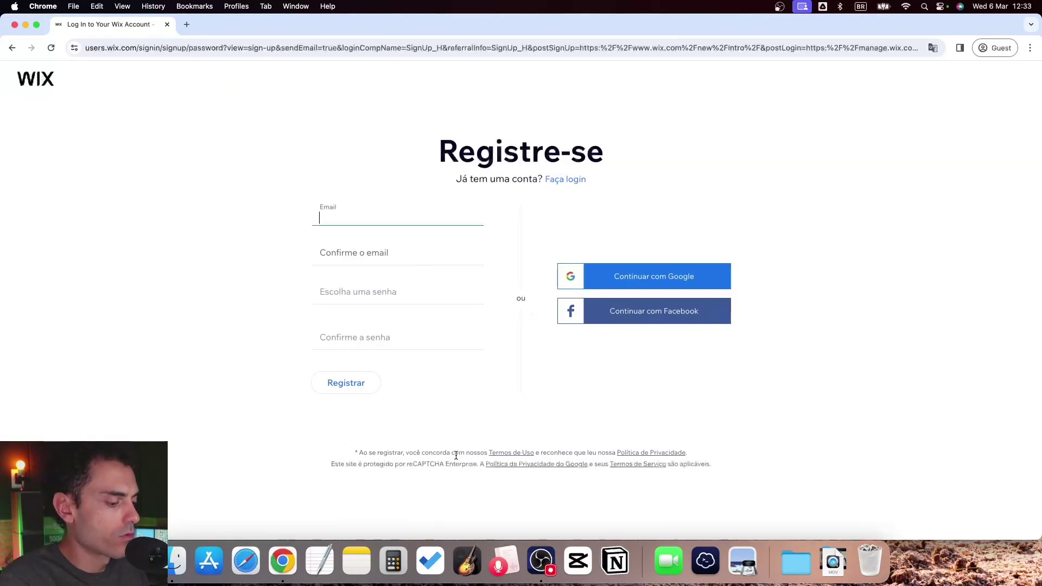
Enter the account e-mail in Email and Confirme o email, removing a stray letter from the confirmation
{"action": "key", "text": "Tab"}
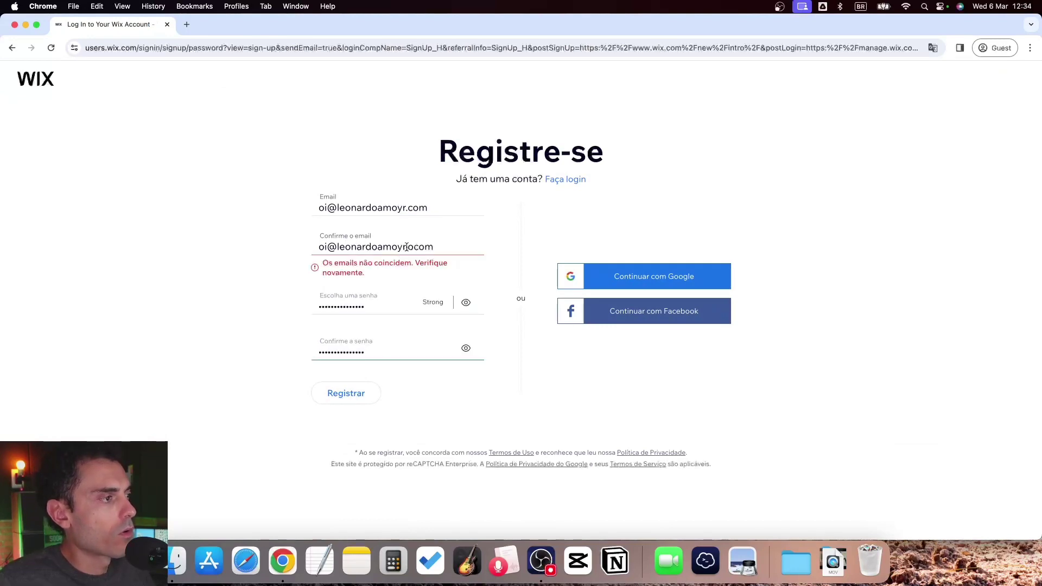
{"action": "triple_click", "coordinate": [407, 247]}
{"action": "left_click", "coordinate": [415, 258]}
{"action": "key", "text": "BackSpace"}
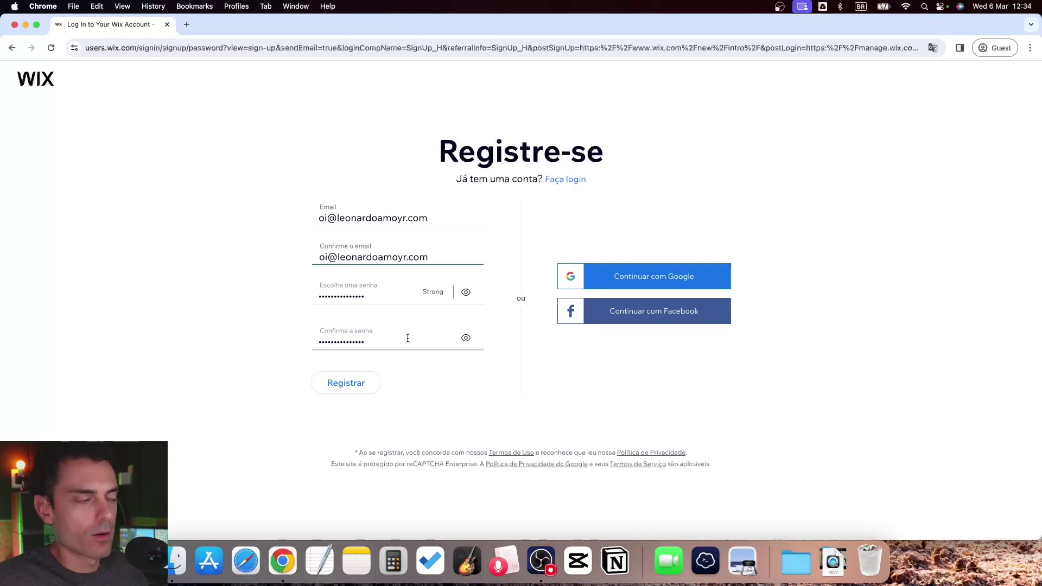
Register the account and say the site is 'Para mim, meu negócio ou um amigo'
{"action": "left_click", "coordinate": [349, 392]}
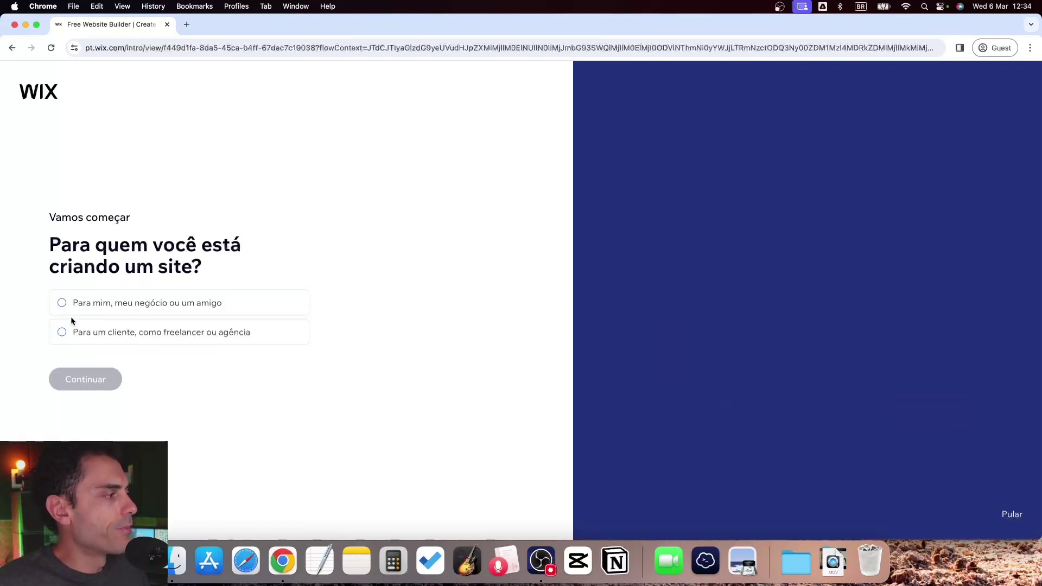
{"action": "left_click", "coordinate": [63, 304]}
{"action": "left_click", "coordinate": [97, 385]}
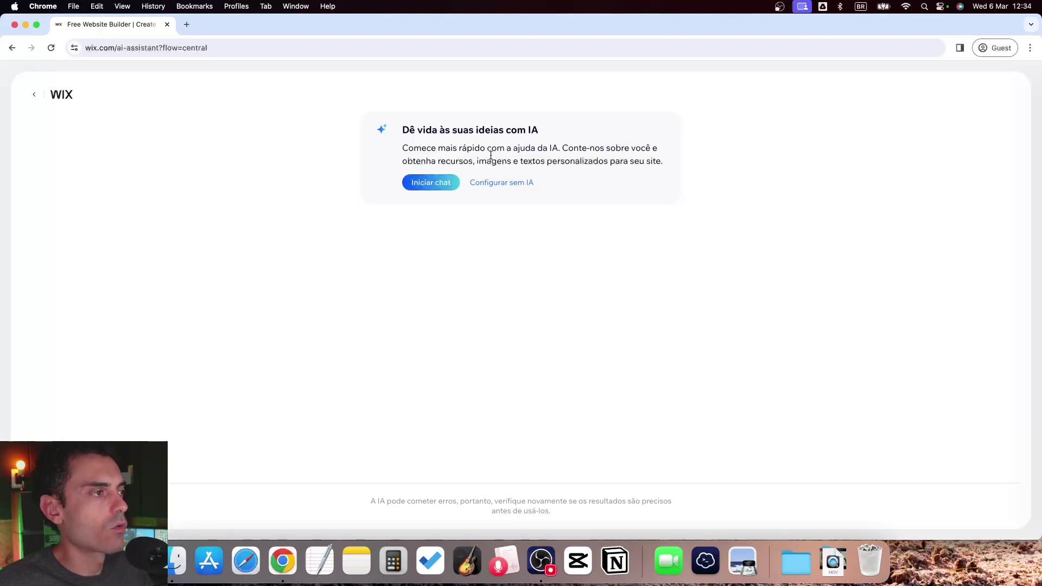
Begin the AI setup chat with Iniciar chat
{"action": "left_click_drag", "start_coordinate": [537, 149], "coordinate": [559, 149]}
{"action": "left_click", "coordinate": [597, 146]}
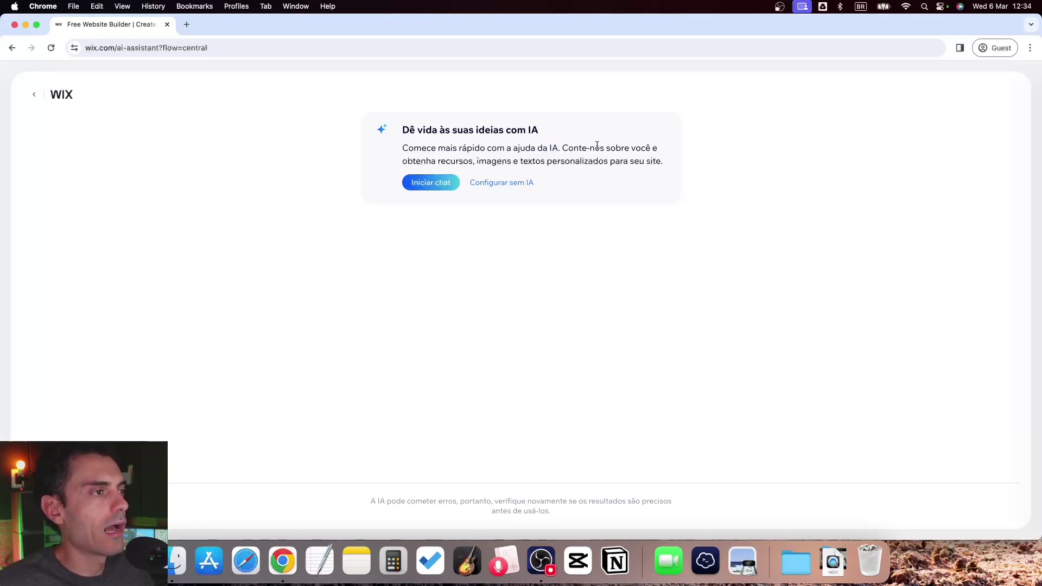
{"action": "left_click_drag", "start_coordinate": [429, 161], "coordinate": [640, 162]}
{"action": "left_click", "coordinate": [531, 161]}
{"action": "left_click", "coordinate": [557, 161]}
{"action": "left_click", "coordinate": [640, 163]}
{"action": "left_click", "coordinate": [430, 182]}
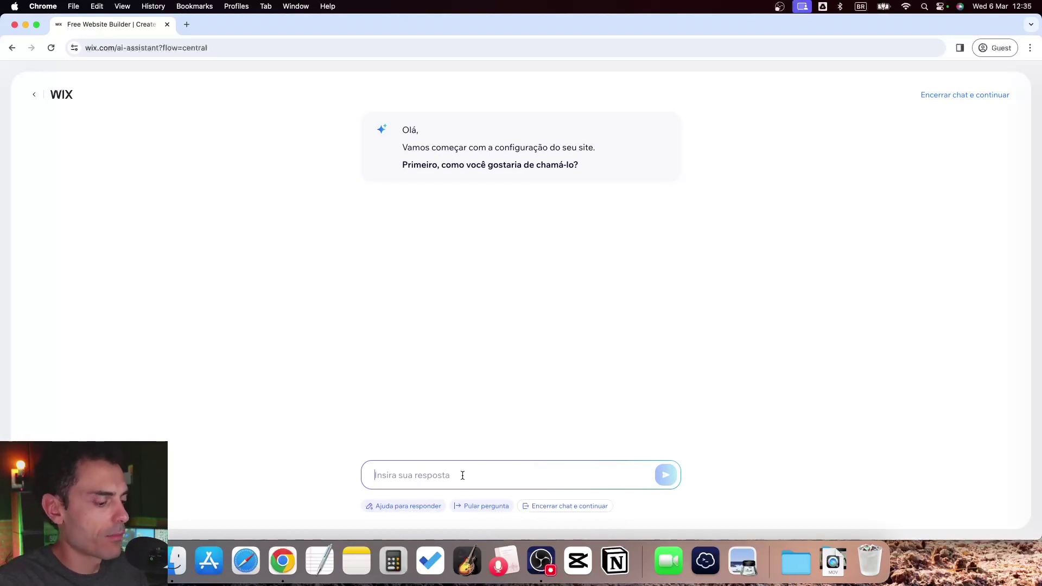
Answer the chat with 'Amoyr Digital - Agência de Marketing', the affiliate-marketing services, and 'Natal, Rio Grande do Norte'
{"action": "type", "text": "Amoyr Digital"}
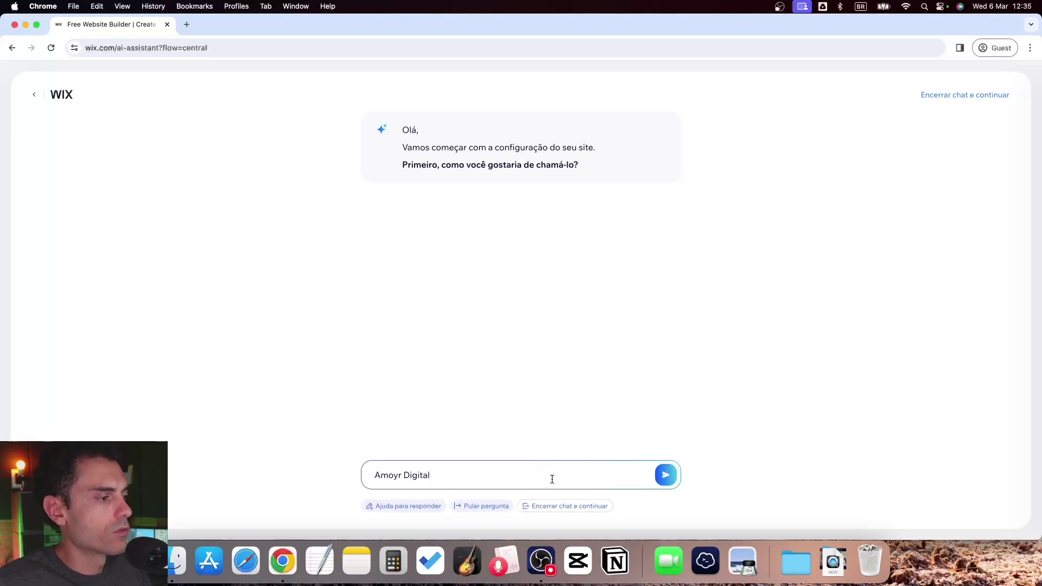
{"action": "type", "text": " - Agência de Marketing"}
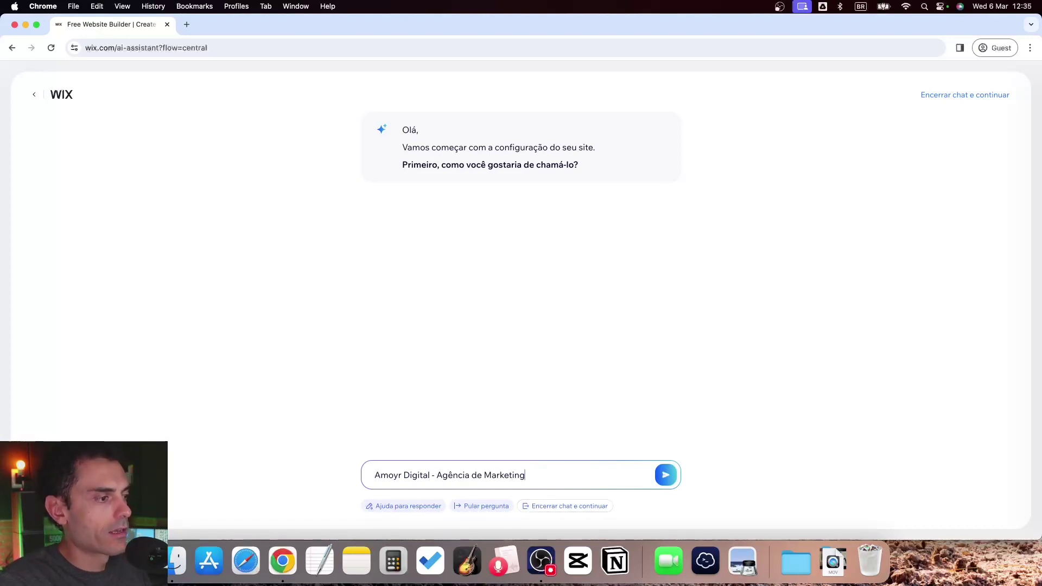
{"action": "left_click", "coordinate": [665, 476]}
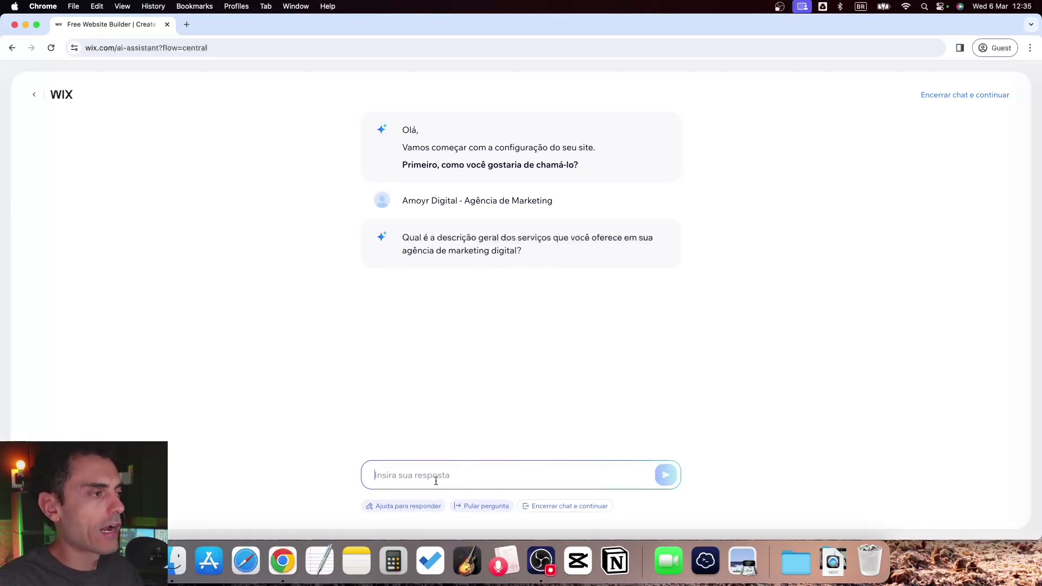
{"action": "type", "text": "Serviço de divulgação de produtos físicos"}
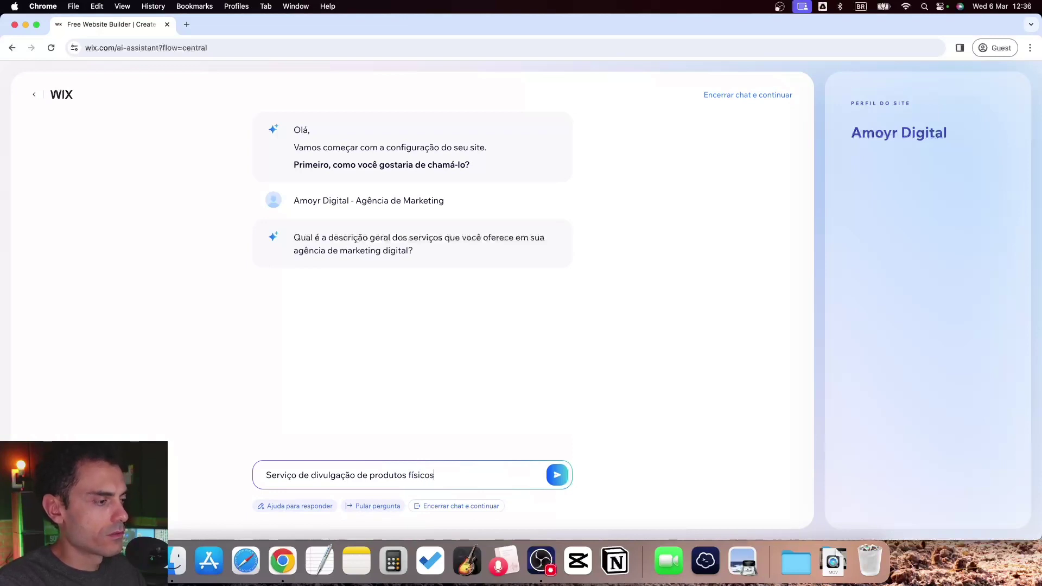
{"action": "type", "text": "gitais"}
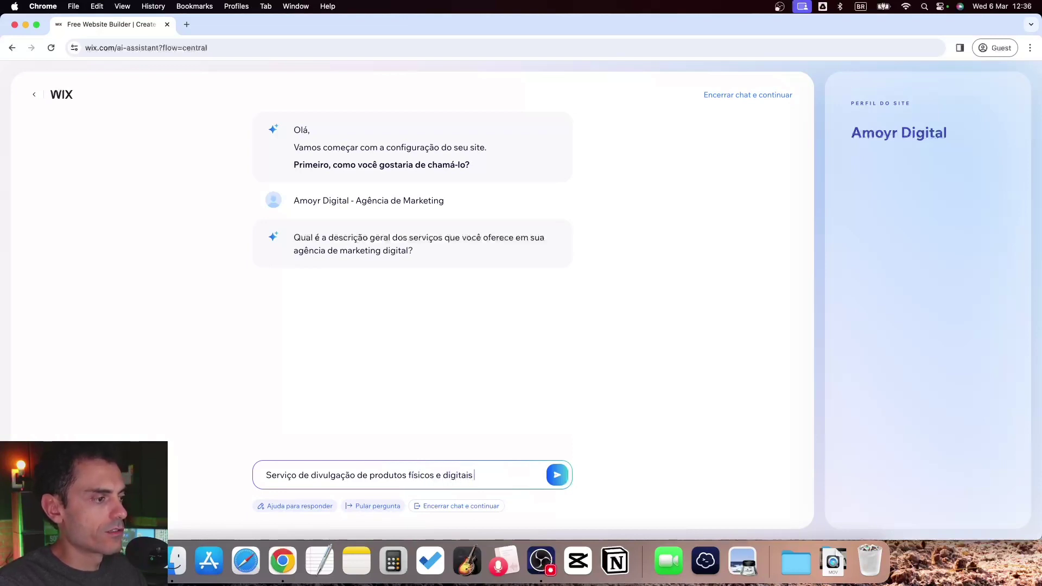
{"action": "type", "text": " no mercado de afiliados."}
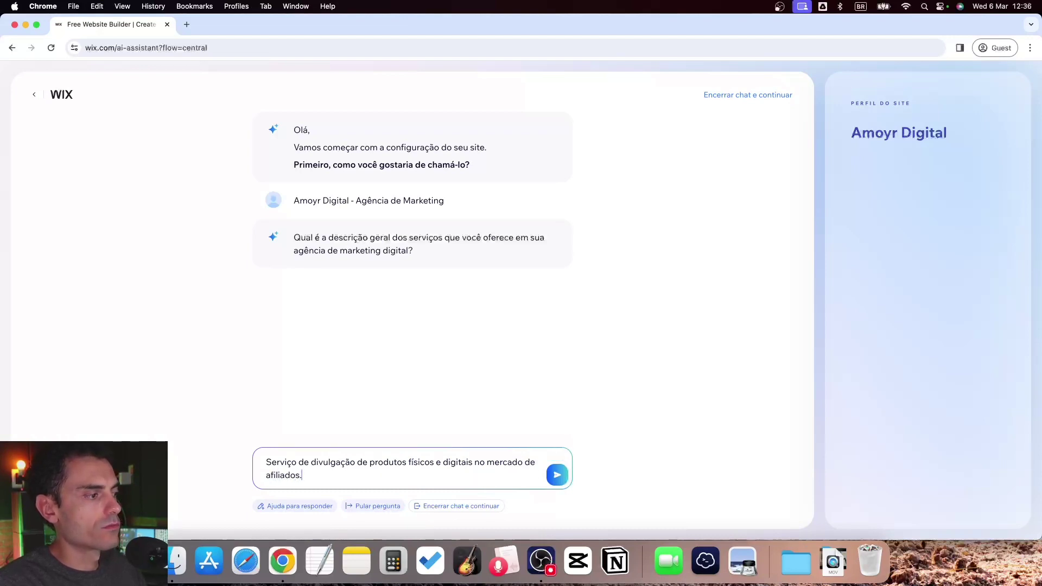
{"action": "key", "text": "Return"}
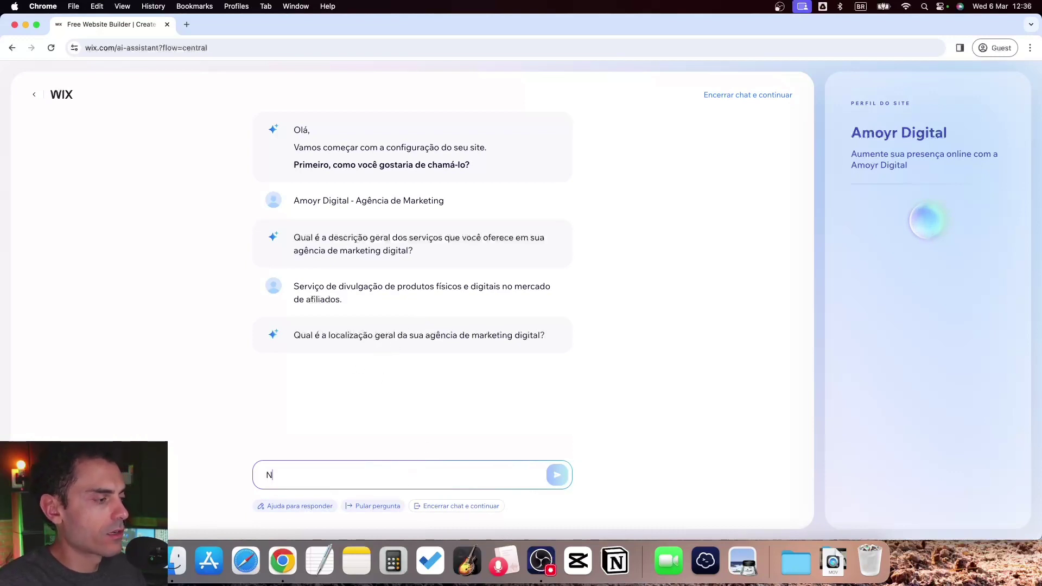
{"action": "type", "text": "Natal, R"}
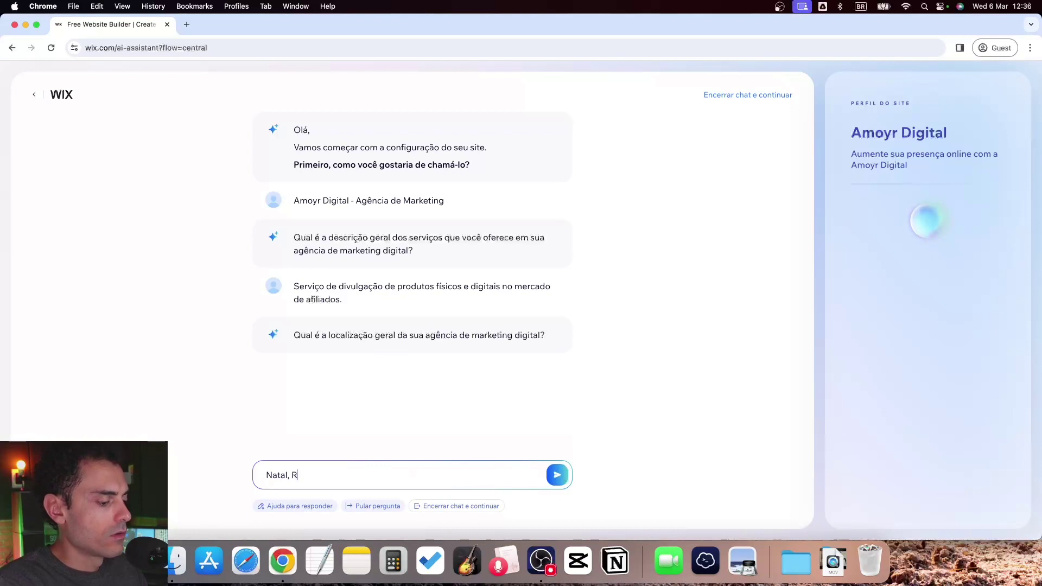
{"action": "type", "text": "io Grande do Norte."}
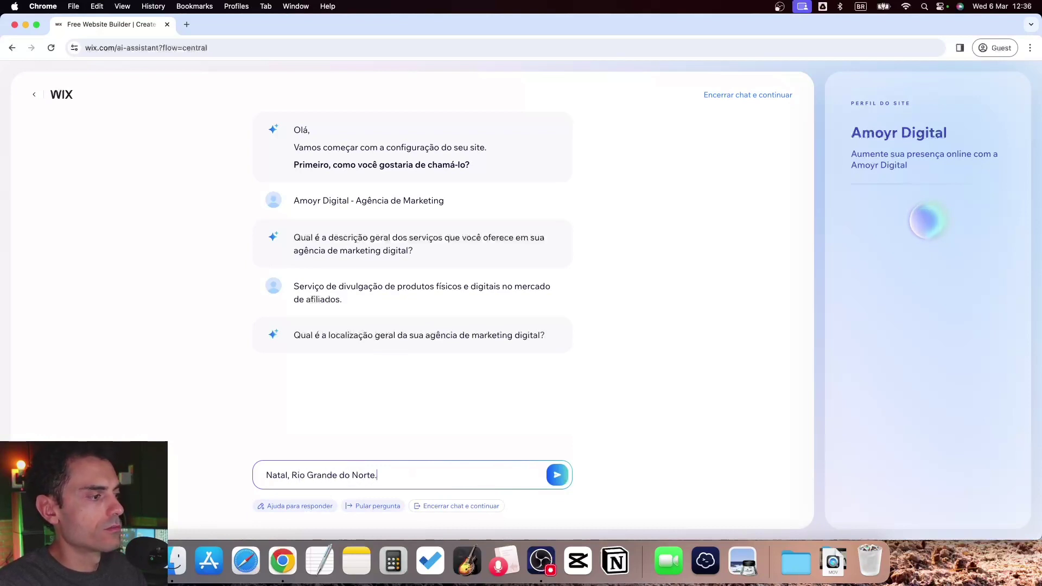
{"action": "key", "text": "BackSpace"}
{"action": "key", "text": "Return"}
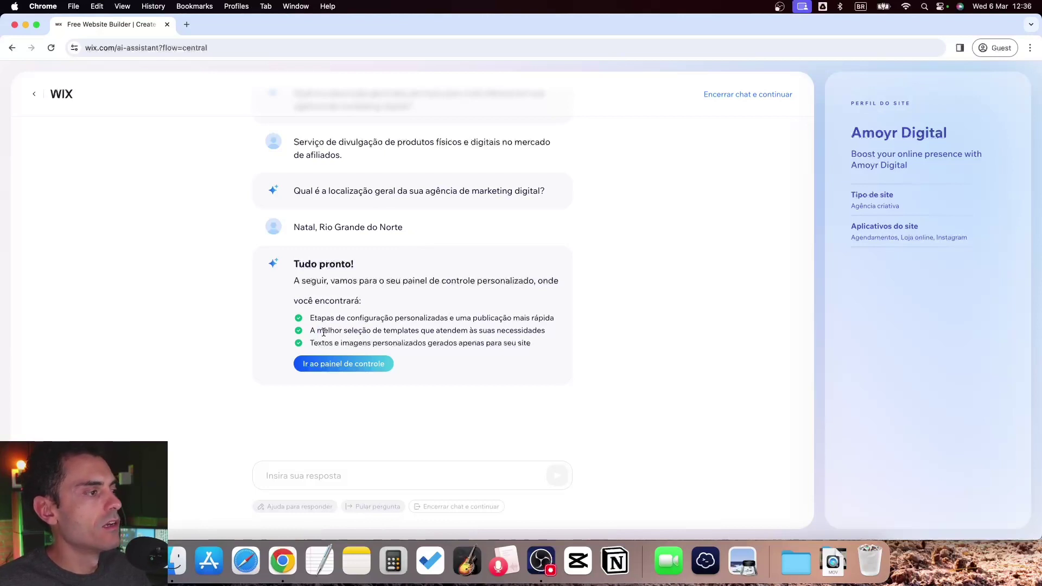
Go to the personalised Amoyr Digital dashboard
{"action": "left_click_drag", "start_coordinate": [346, 347], "coordinate": [428, 344]}
{"action": "left_click", "coordinate": [451, 342]}
{"action": "left_click", "coordinate": [372, 368]}
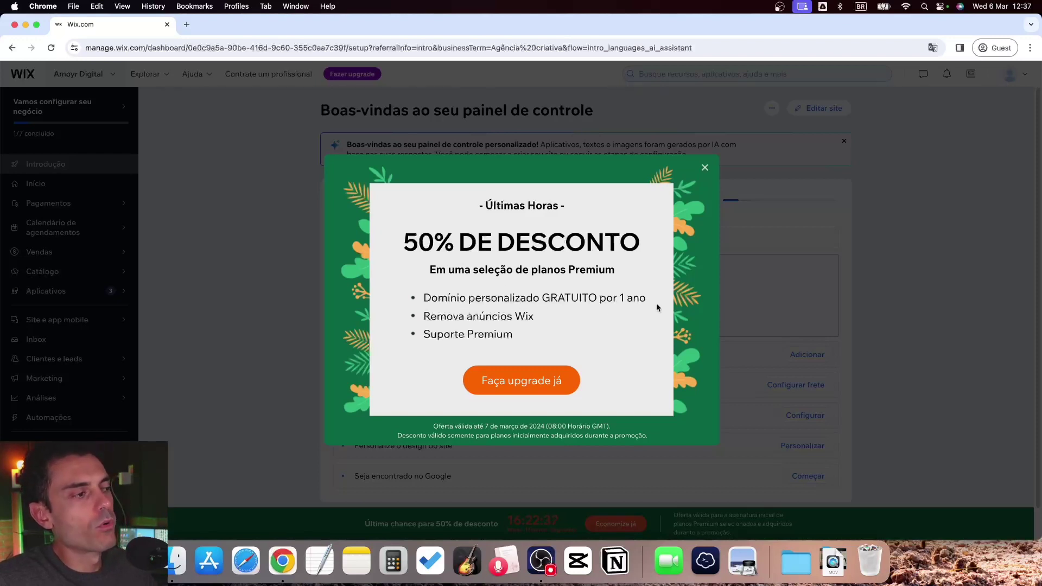
Dismiss the 50% discount promotion to reveal the setup checklist
{"action": "left_click_drag", "start_coordinate": [480, 324], "coordinate": [536, 317]}
{"action": "left_click", "coordinate": [537, 317]}
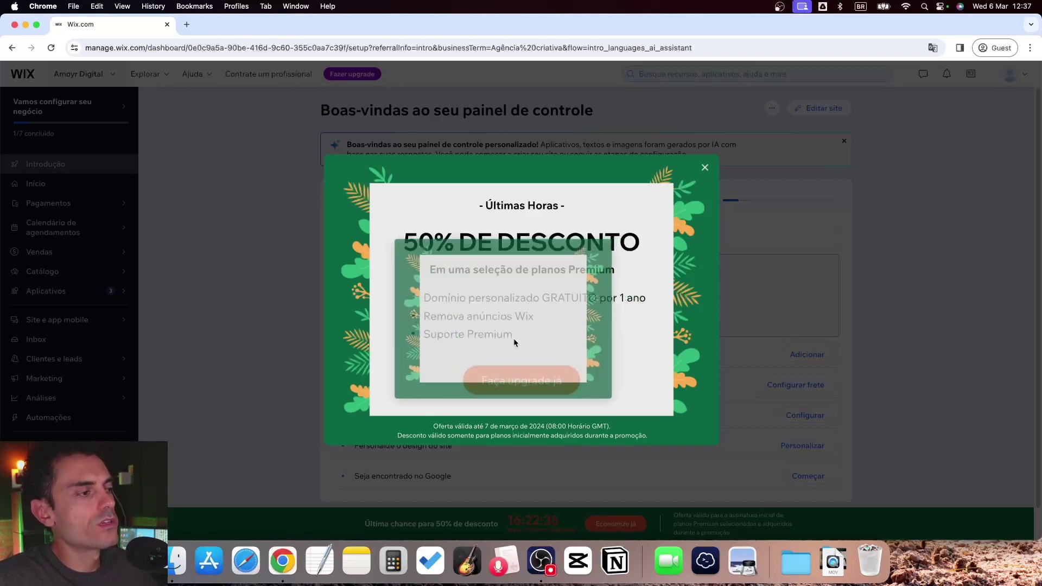
{"action": "left_click", "coordinate": [705, 169]}
{"action": "left_click", "coordinate": [437, 313]}
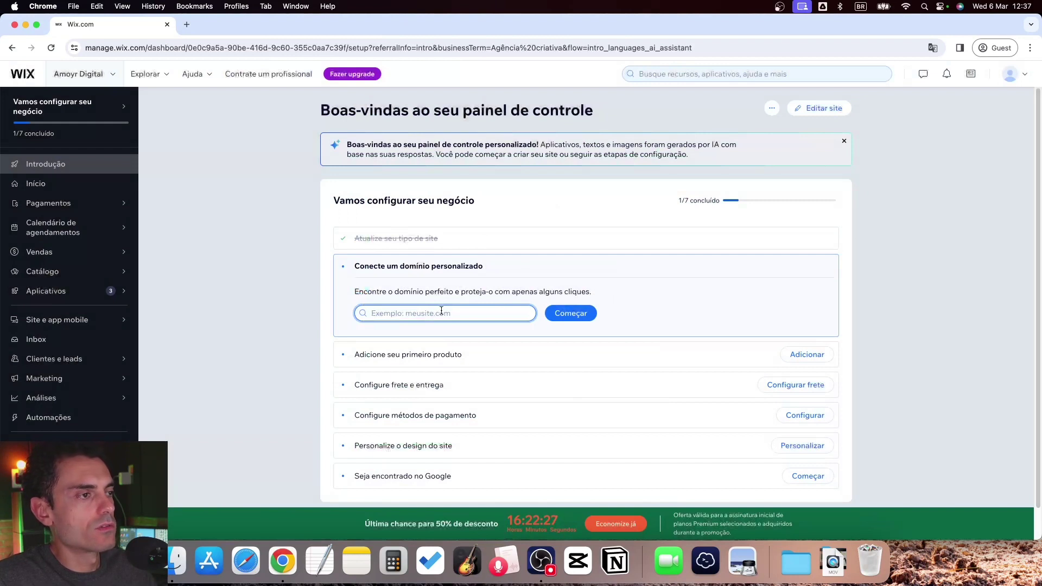
{"action": "scroll", "coordinate": [798, 283], "scroll_direction": "down", "scroll_amount": 1}
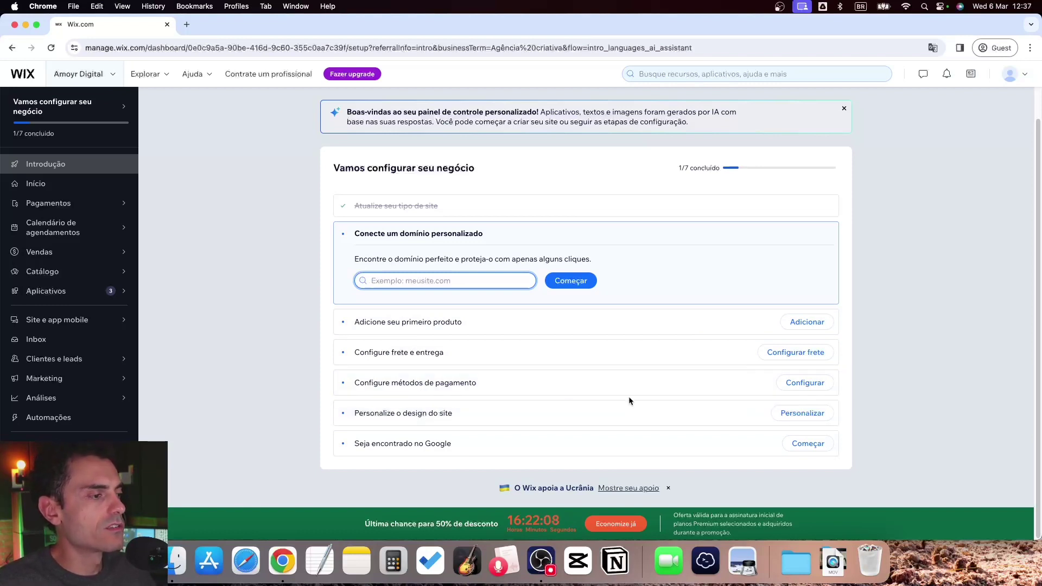
Let Wix create the site, entering the business e-mail and street address
{"action": "left_click", "coordinate": [780, 416]}
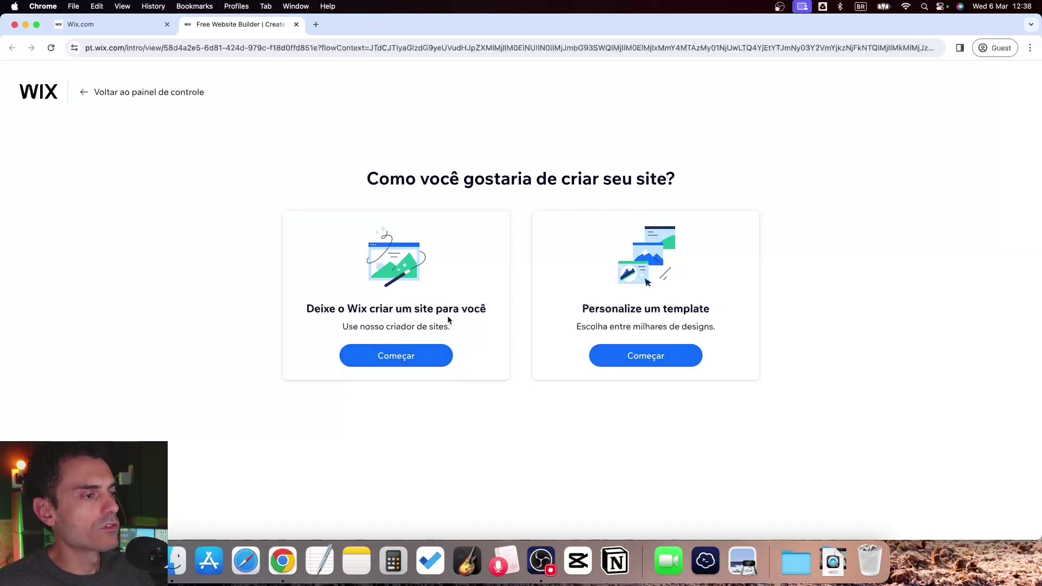
{"action": "left_click", "coordinate": [418, 361]}
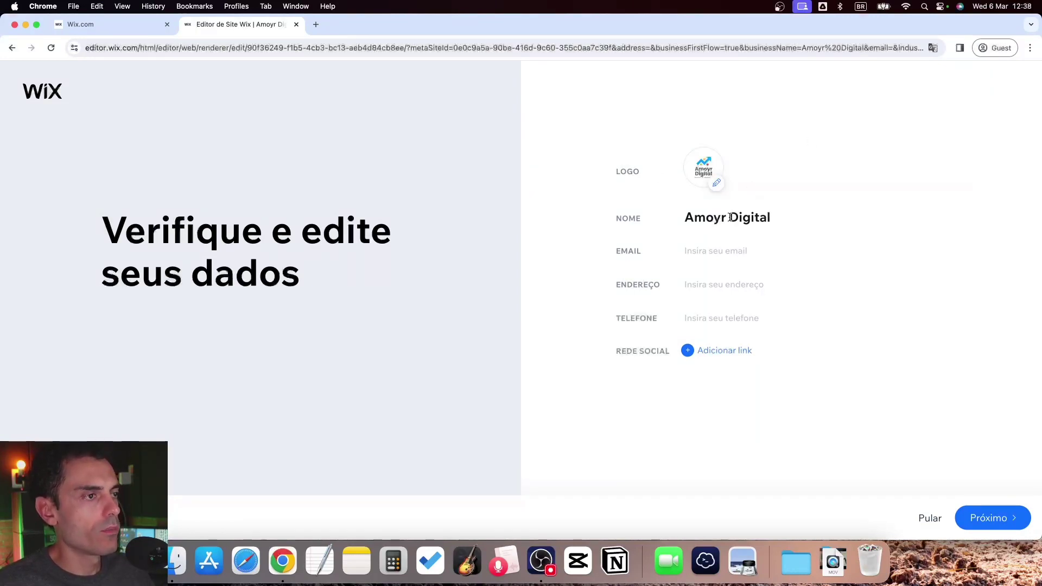
{"action": "left_click", "coordinate": [725, 249]}
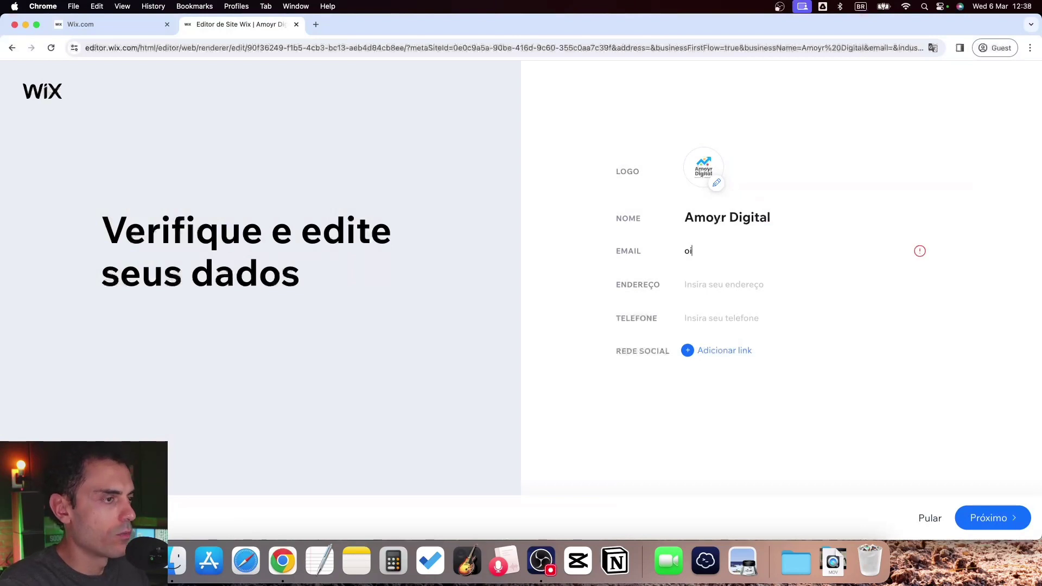
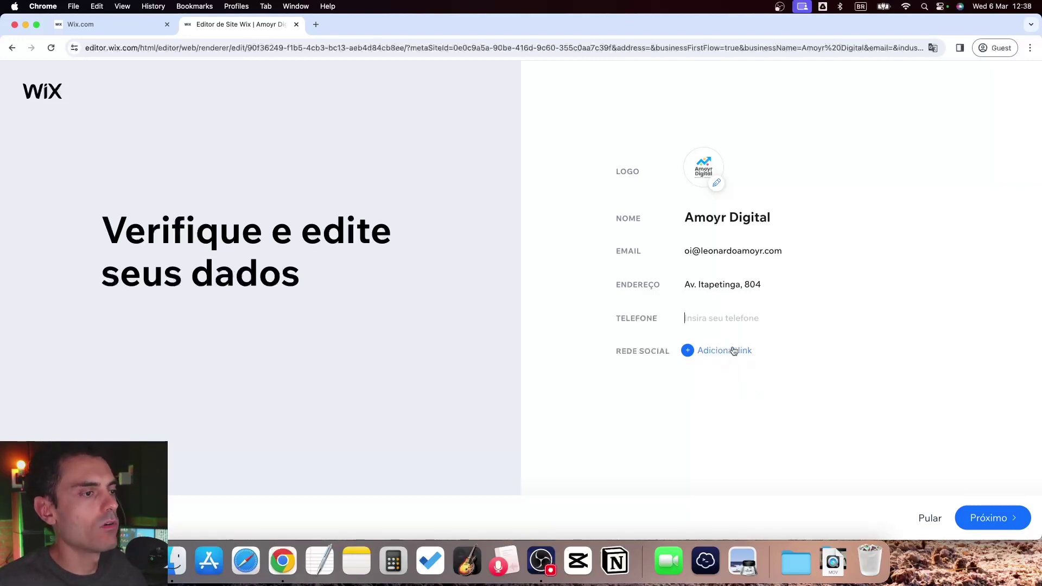
{"action": "left_click", "coordinate": [989, 518]}
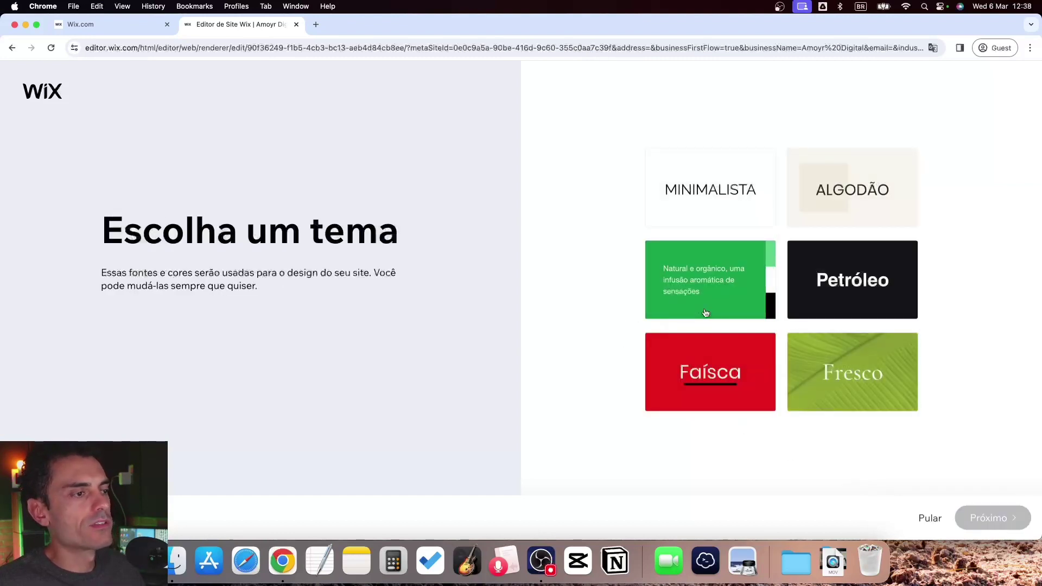
Pick the Minimalista theme and the laptop-photo homepage design
{"action": "left_click", "coordinate": [688, 196]}
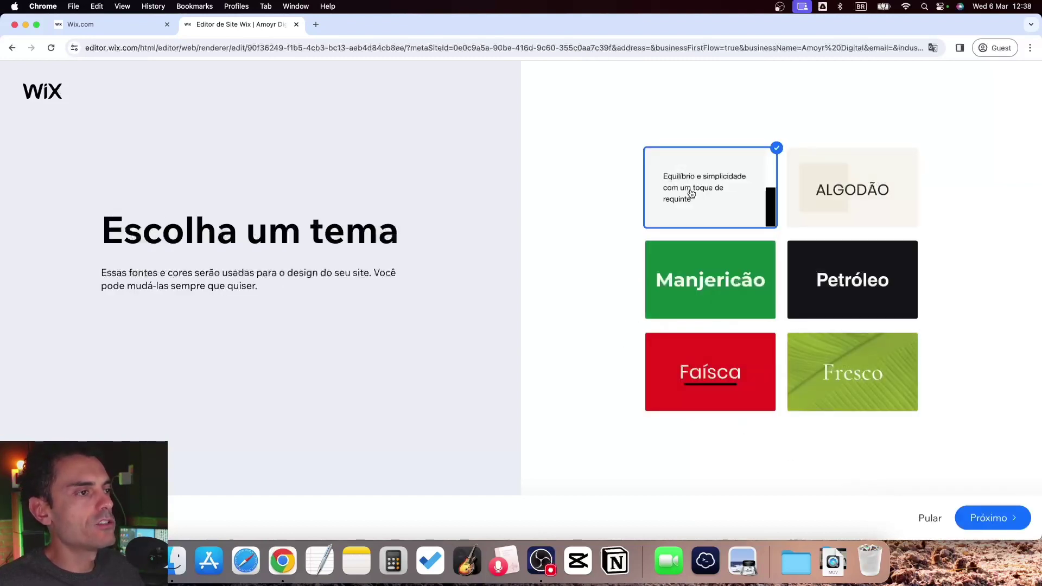
{"action": "left_click", "coordinate": [995, 520]}
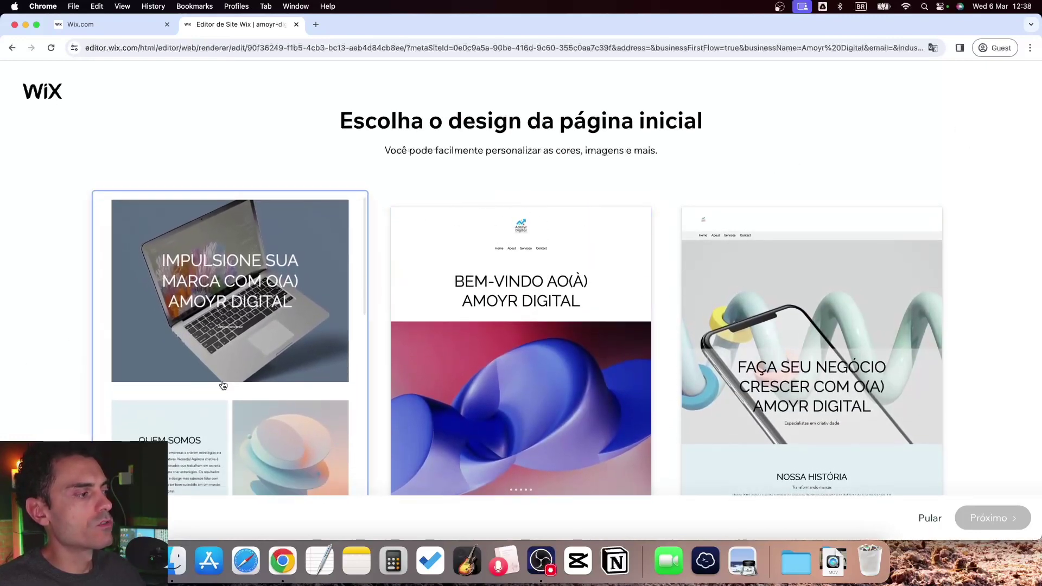
{"action": "scroll", "coordinate": [218, 264], "scroll_direction": "up", "scroll_amount": 2}
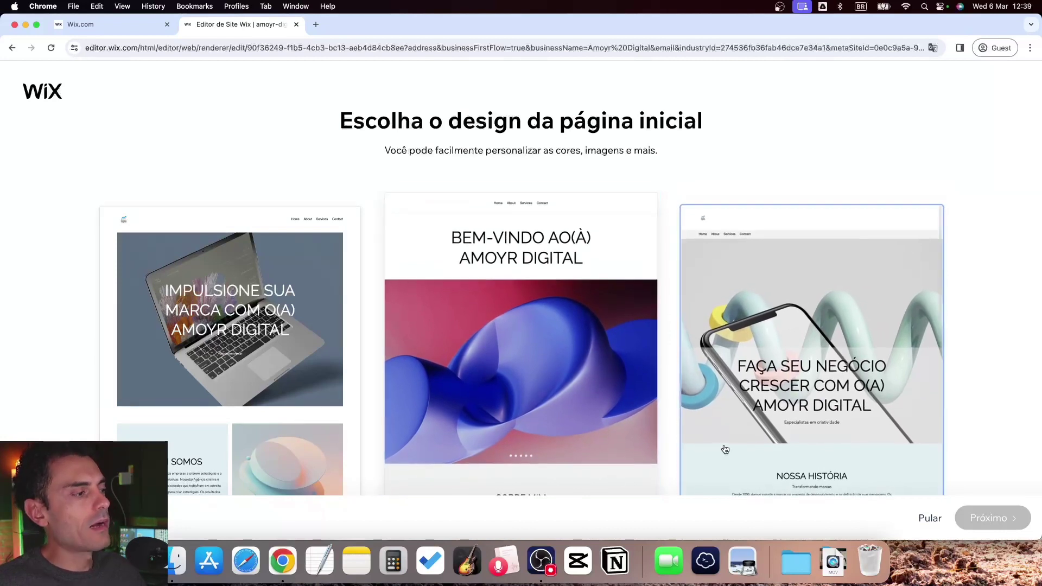
{"action": "left_click", "coordinate": [207, 320]}
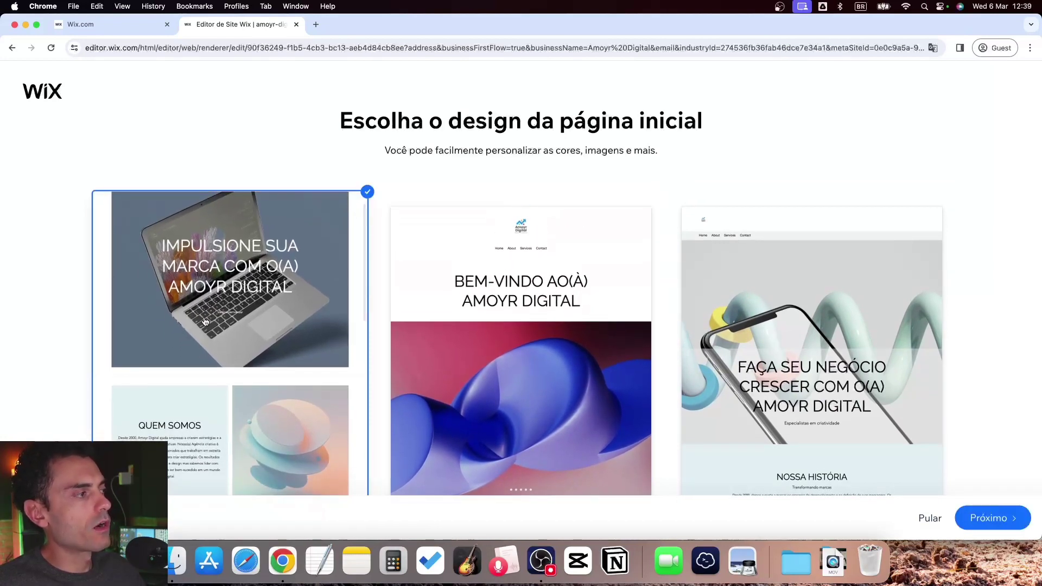
{"action": "left_click", "coordinate": [974, 510]}
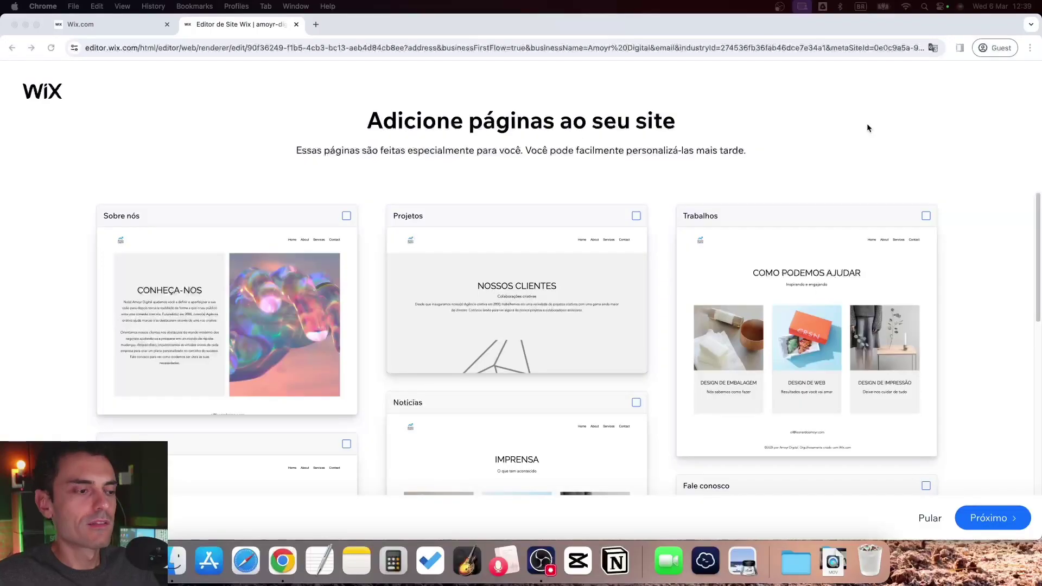
Add the Sobre nós and Time pages, leaving Projetos unticked
{"action": "scroll", "coordinate": [706, 167], "scroll_direction": "down", "scroll_amount": 10}
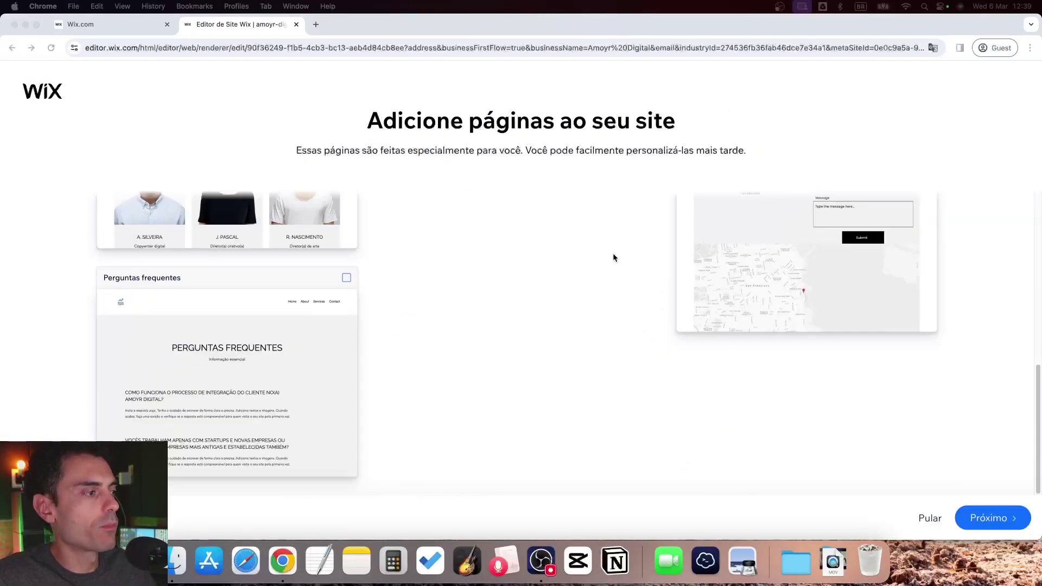
{"action": "scroll", "coordinate": [674, 244], "scroll_direction": "up", "scroll_amount": 8}
{"action": "scroll", "coordinate": [495, 293], "scroll_direction": "up", "scroll_amount": 2}
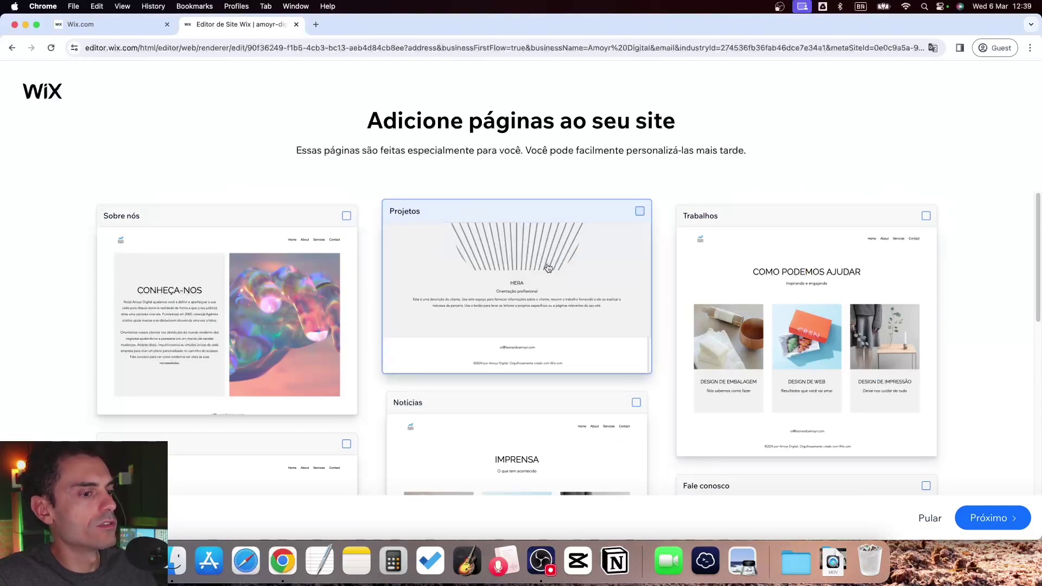
{"action": "left_click", "coordinate": [350, 211]}
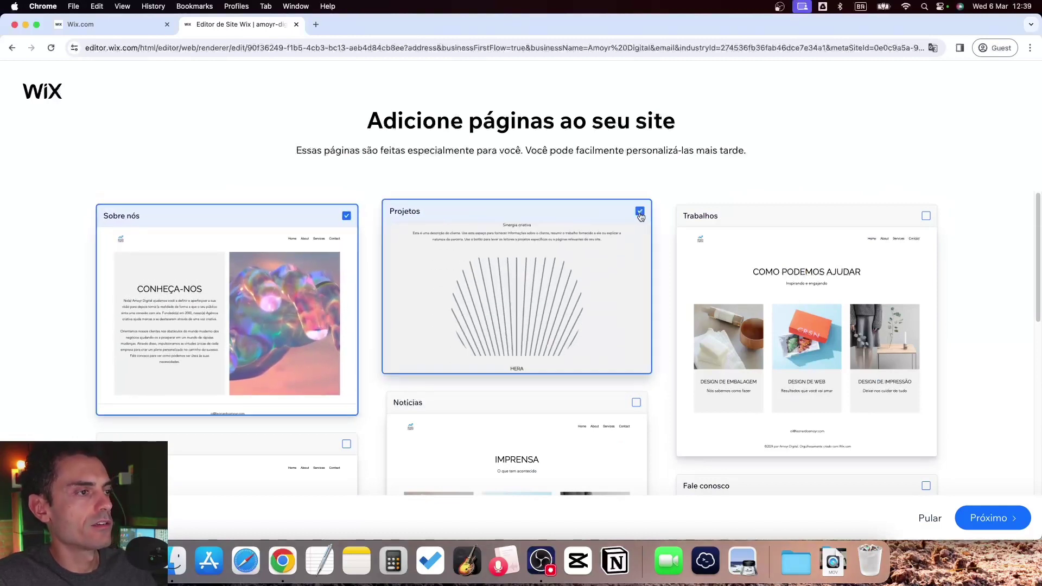
{"action": "left_click", "coordinate": [636, 216]}
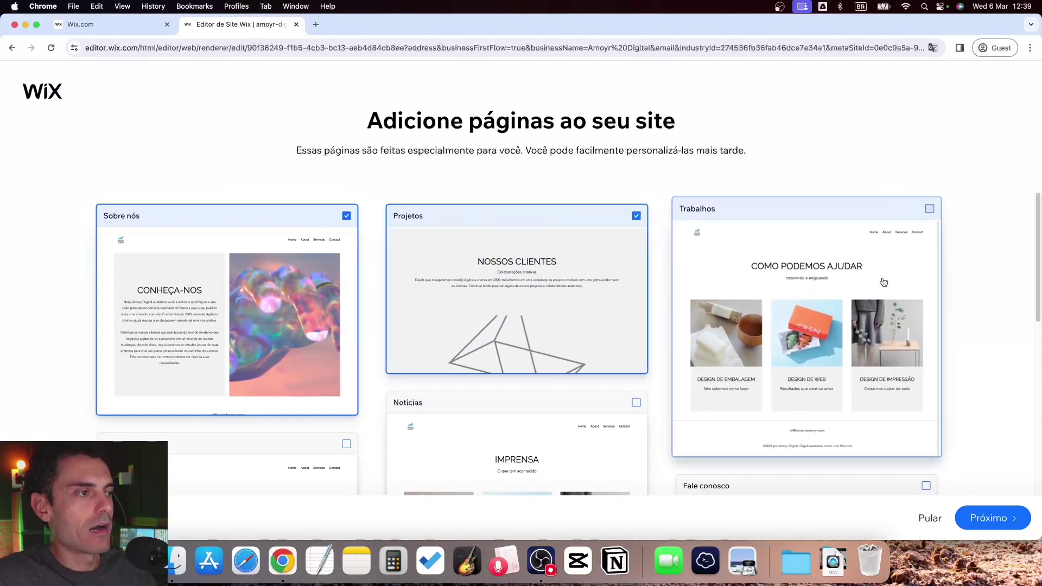
{"action": "left_click", "coordinate": [636, 216]}
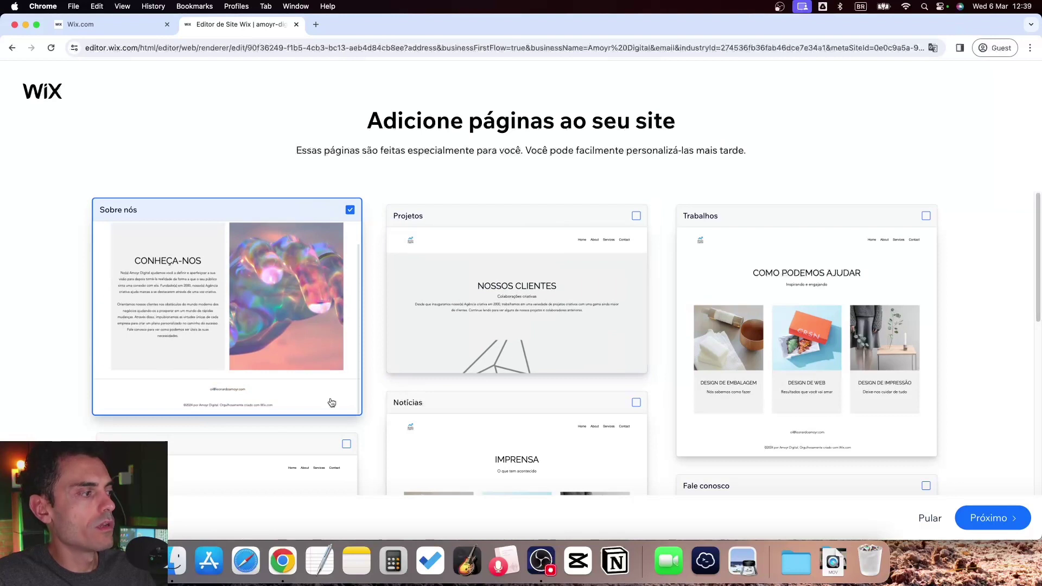
{"action": "left_click", "coordinate": [346, 444]}
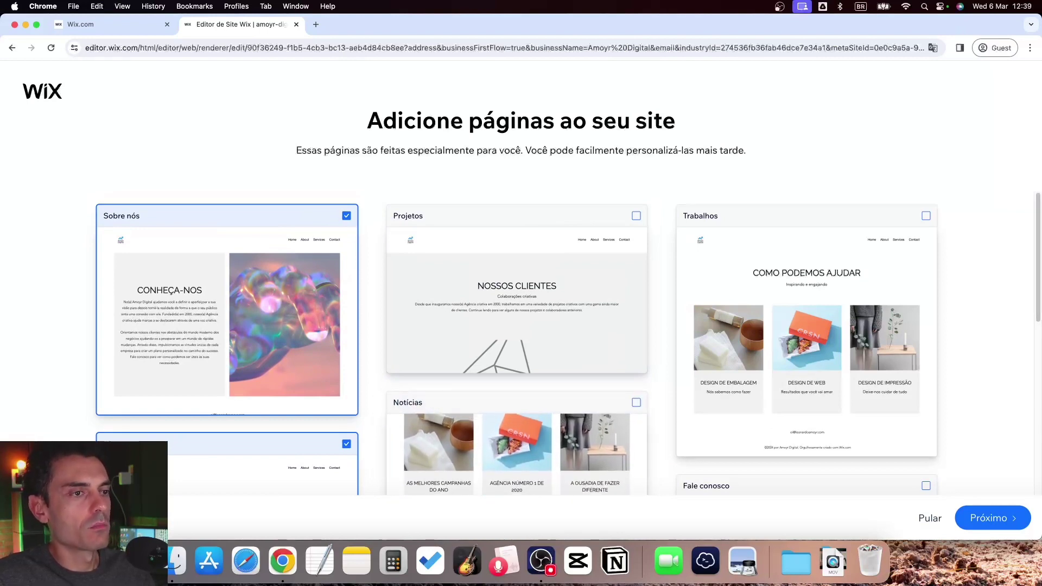
Add the Fale conosco, Perguntas frequentes and Trabalhos pages
{"action": "left_click_drag", "start_coordinate": [1037, 203], "coordinate": [1019, 397]}
{"action": "left_click", "coordinate": [930, 260]}
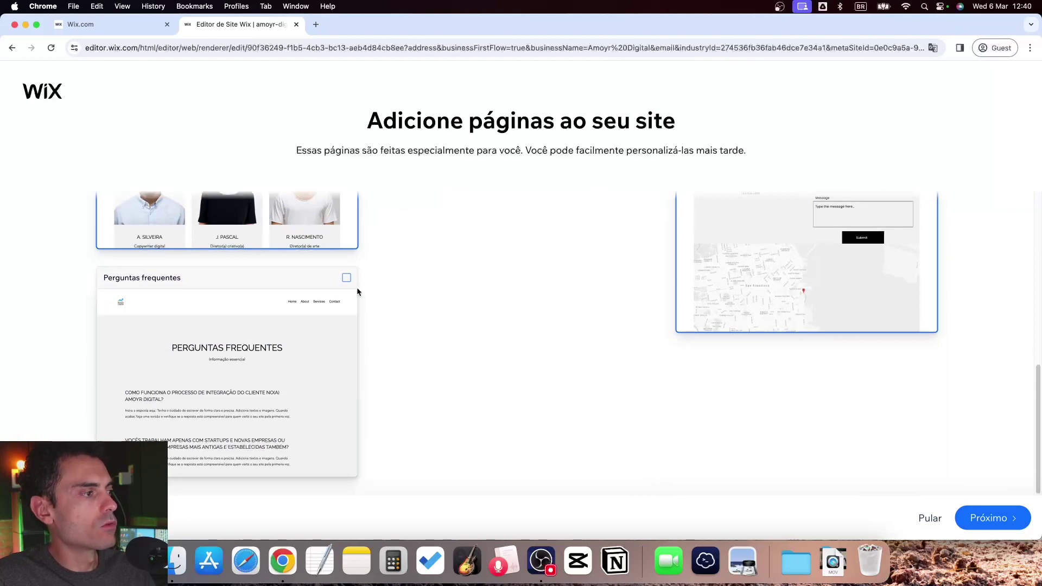
{"action": "left_click", "coordinate": [346, 277]}
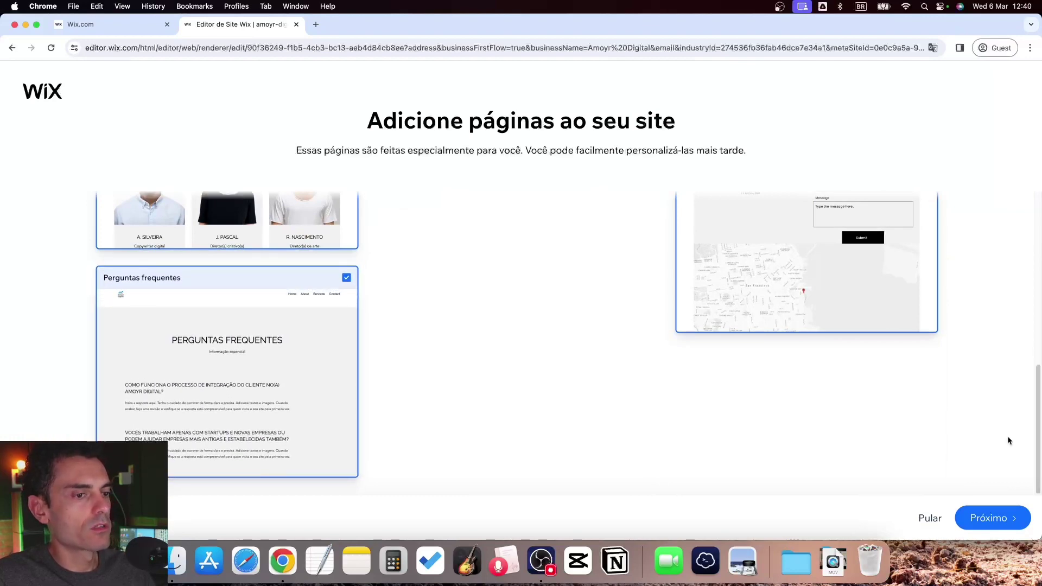
{"action": "scroll", "coordinate": [966, 266], "scroll_direction": "up", "scroll_amount": 10}
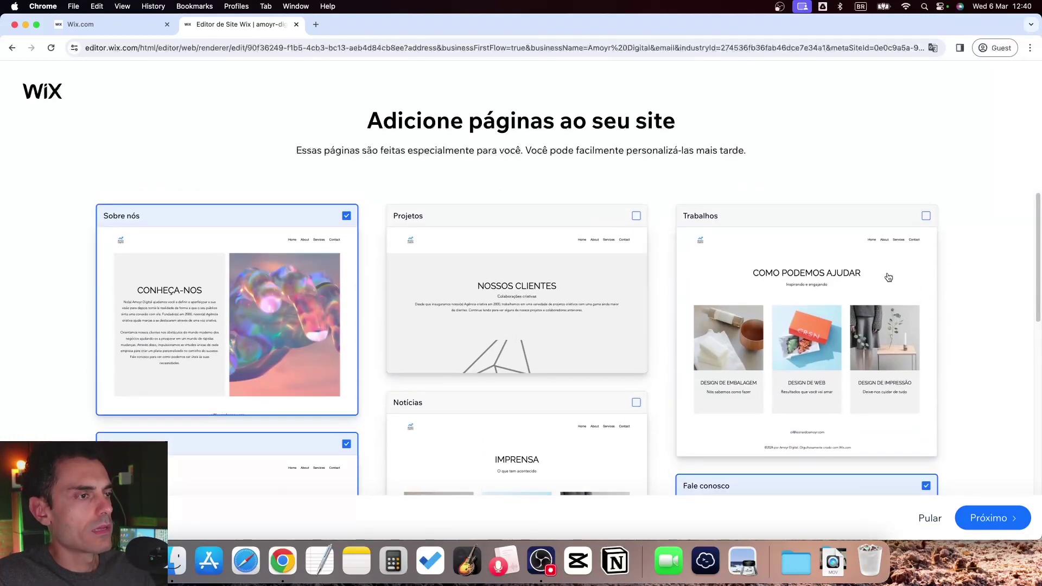
{"action": "left_click", "coordinate": [930, 210]}
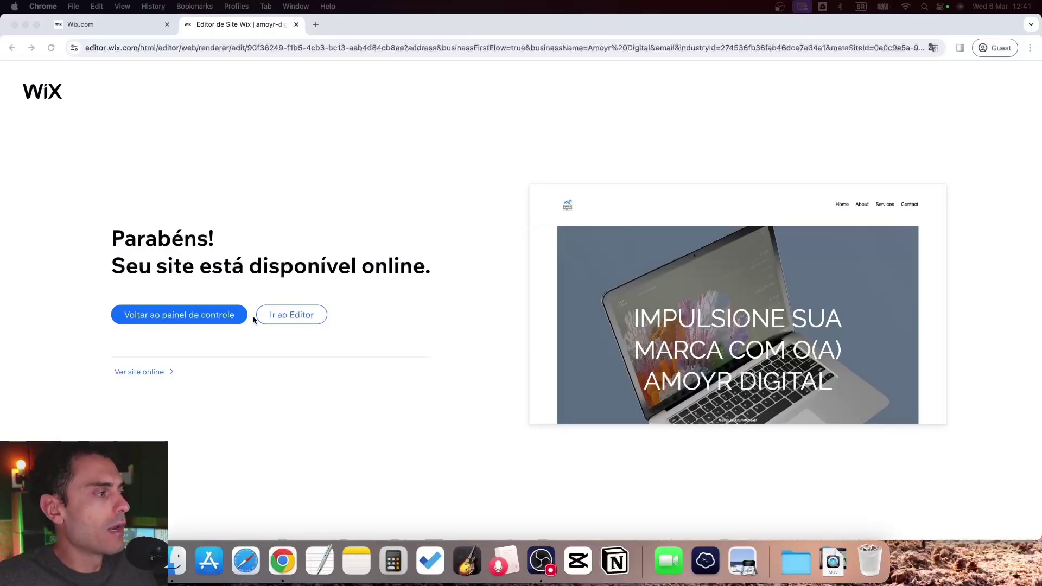
{"action": "left_click", "coordinate": [139, 342]}
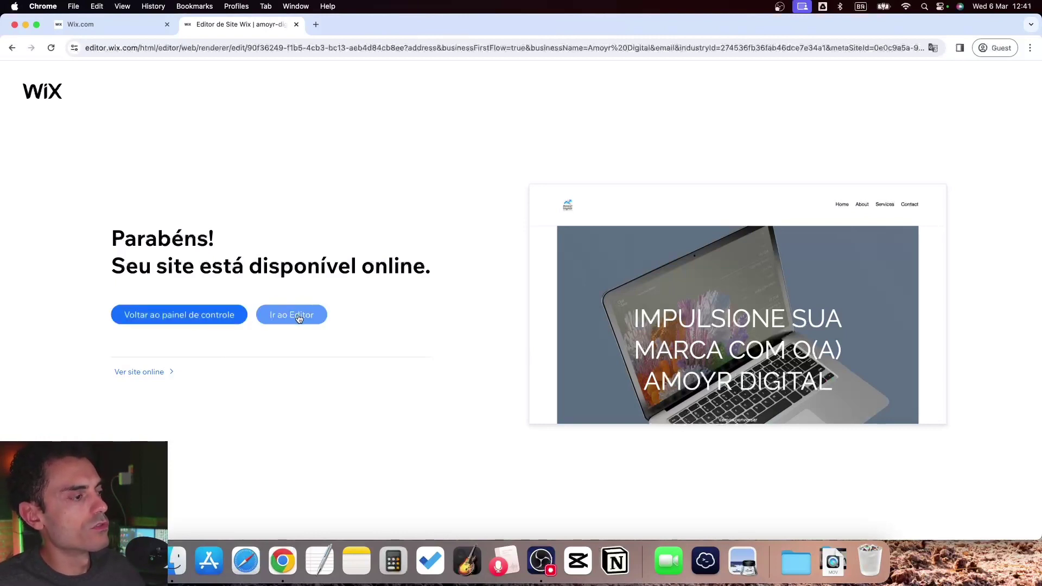
{"action": "left_click", "coordinate": [144, 374]}
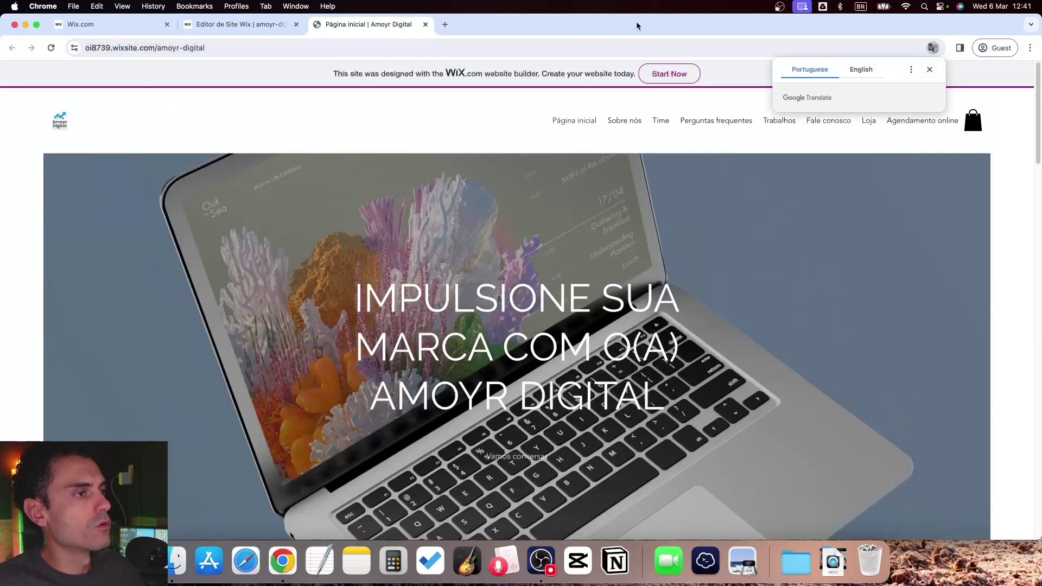
{"action": "left_click", "coordinate": [928, 71]}
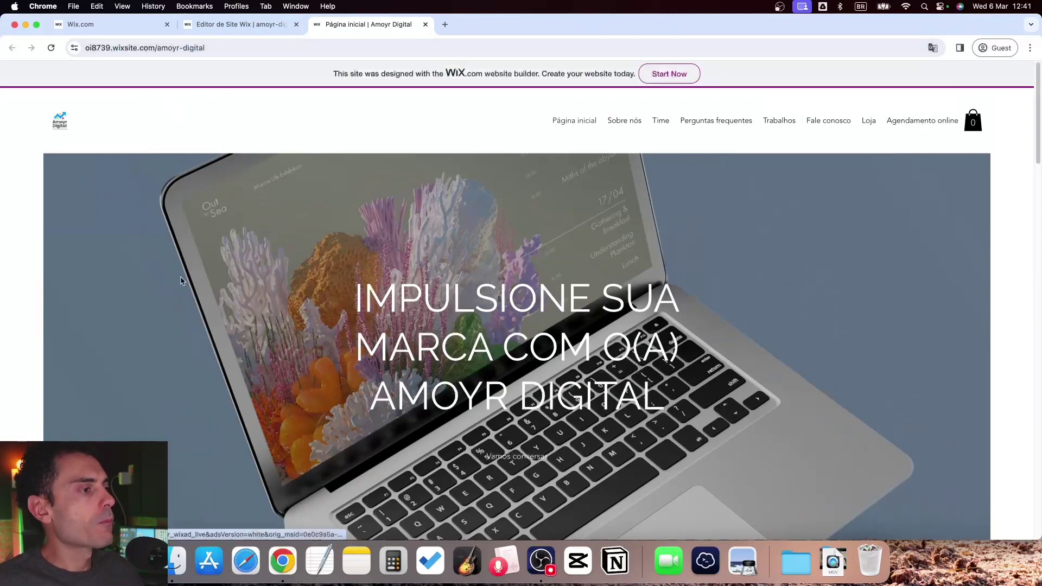
{"action": "scroll", "coordinate": [212, 231], "scroll_direction": "down", "scroll_amount": 15}
{"action": "scroll", "coordinate": [213, 226], "scroll_direction": "down", "scroll_amount": 5}
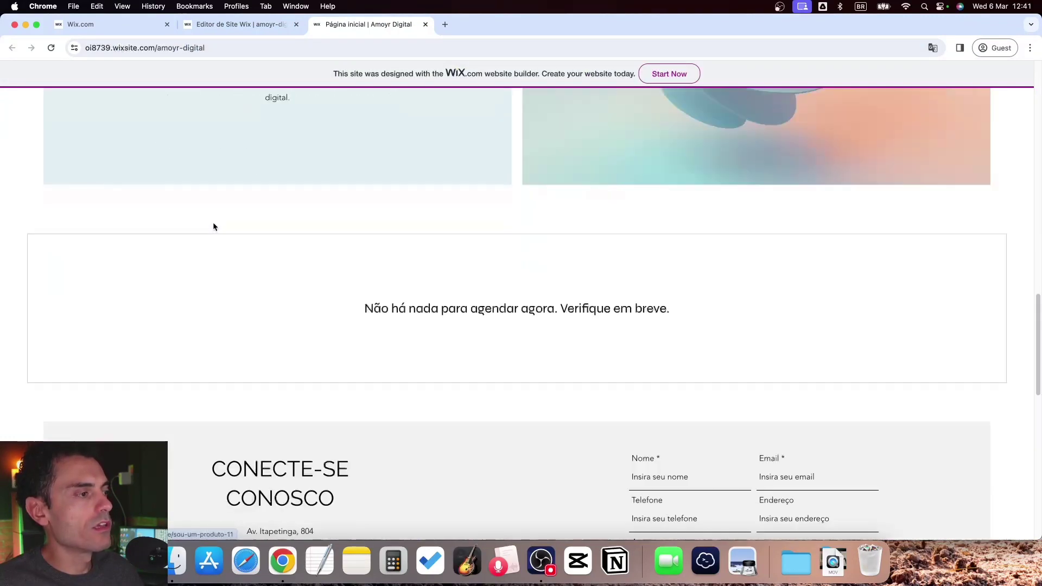
{"action": "scroll", "coordinate": [223, 220], "scroll_direction": "up", "scroll_amount": 10}
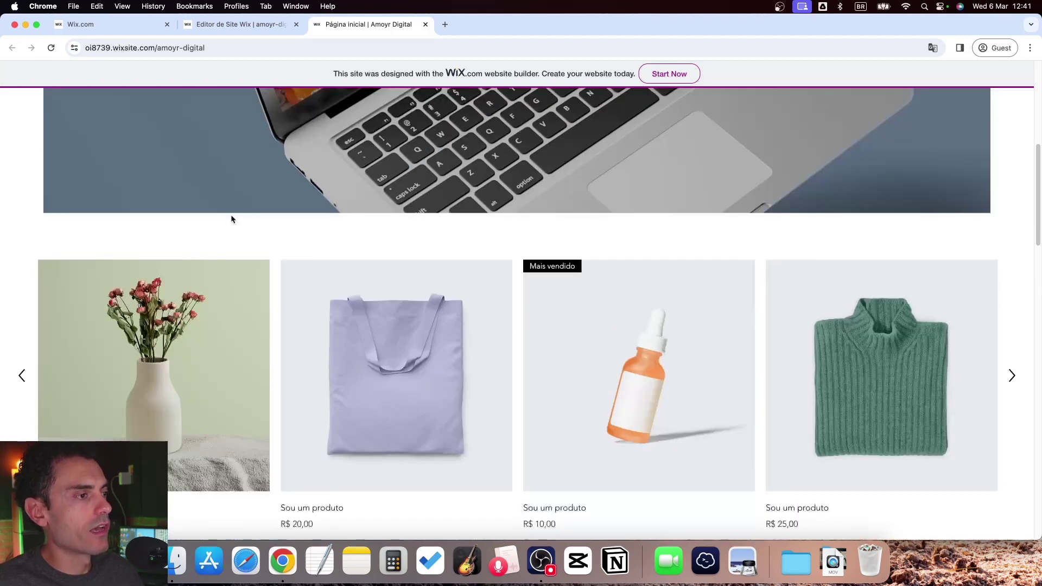
{"action": "scroll", "coordinate": [230, 213], "scroll_direction": "down", "scroll_amount": 10}
{"action": "scroll", "coordinate": [268, 210], "scroll_direction": "down", "scroll_amount": 5}
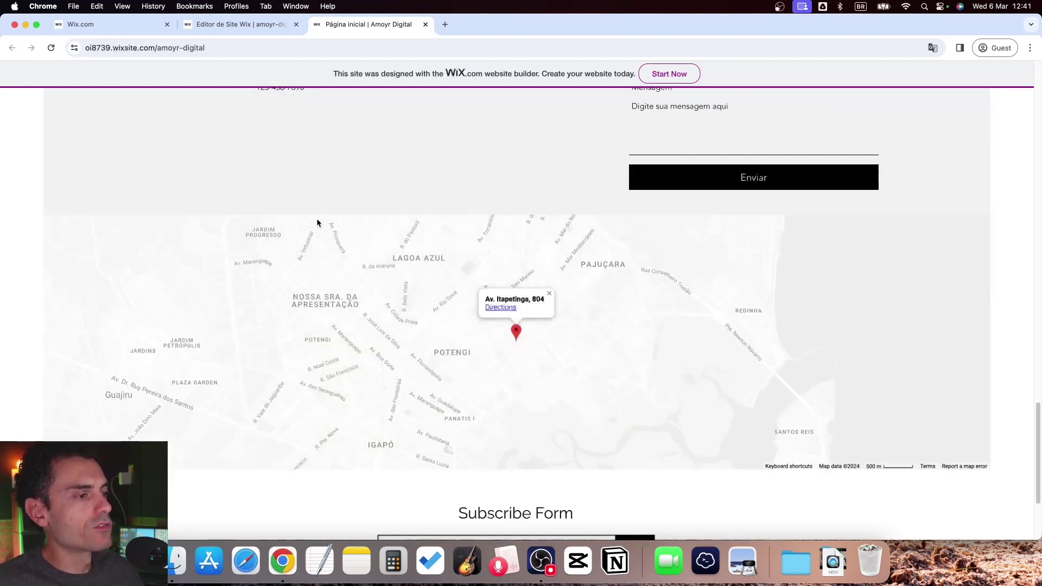
{"action": "scroll", "coordinate": [303, 214], "scroll_direction": "up", "scroll_amount": 4}
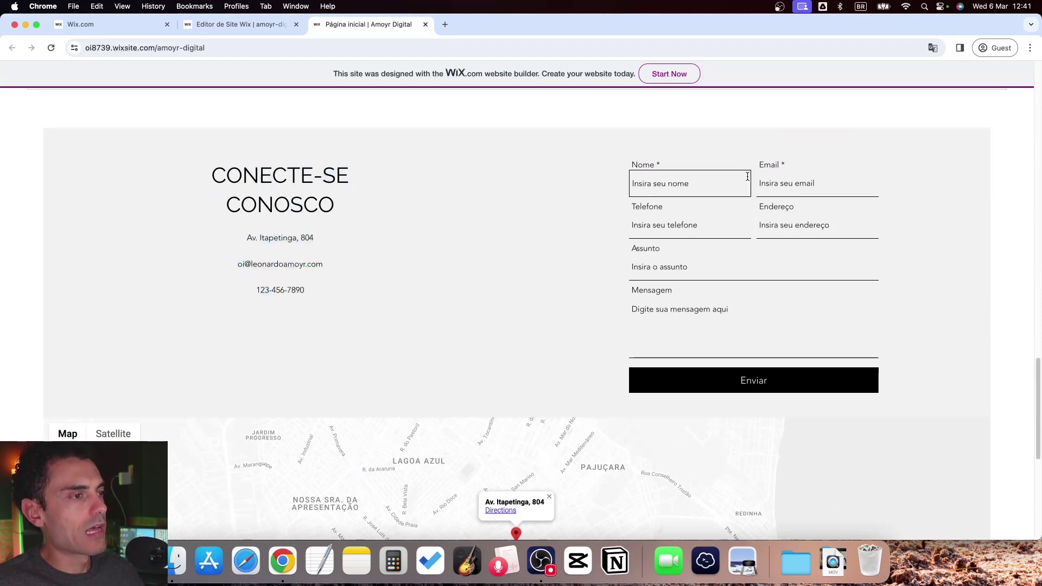
{"action": "scroll", "coordinate": [594, 329], "scroll_direction": "up", "scroll_amount": 3}
{"action": "scroll", "coordinate": [687, 332], "scroll_direction": "down", "scroll_amount": 7}
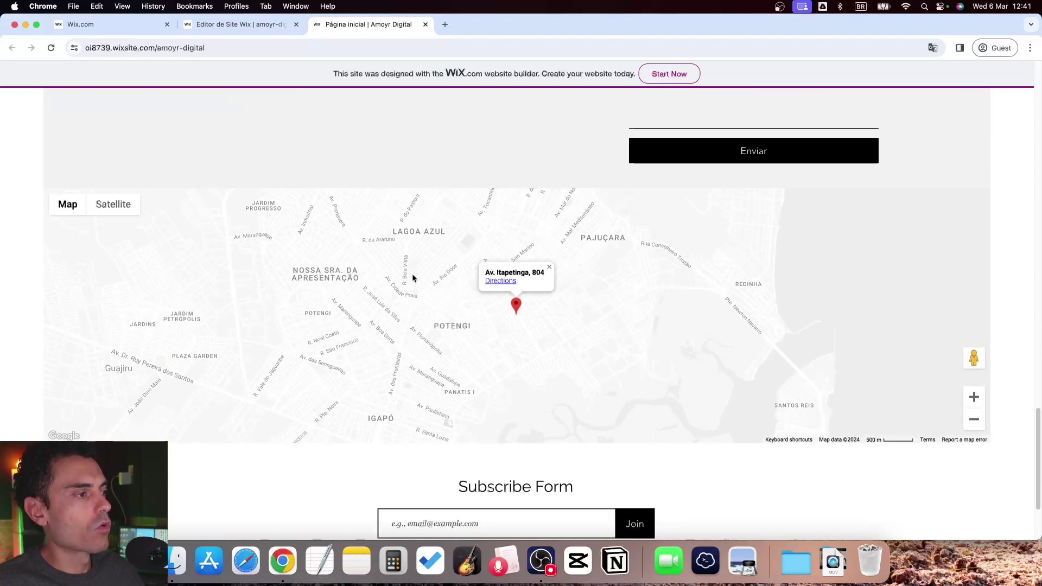
{"action": "scroll", "coordinate": [496, 293], "scroll_direction": "down", "scroll_amount": 3}
{"action": "left_click_drag", "start_coordinate": [511, 351], "coordinate": [585, 444]}
{"action": "left_click", "coordinate": [611, 432]}
{"action": "scroll", "coordinate": [522, 491], "scroll_direction": "up", "scroll_amount": 20}
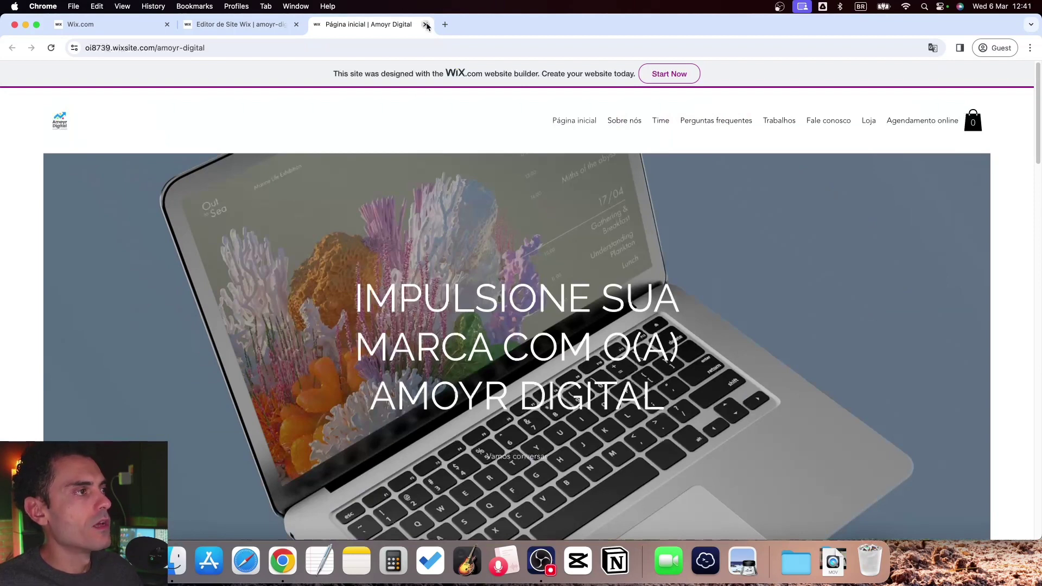
{"action": "left_click", "coordinate": [426, 24]}
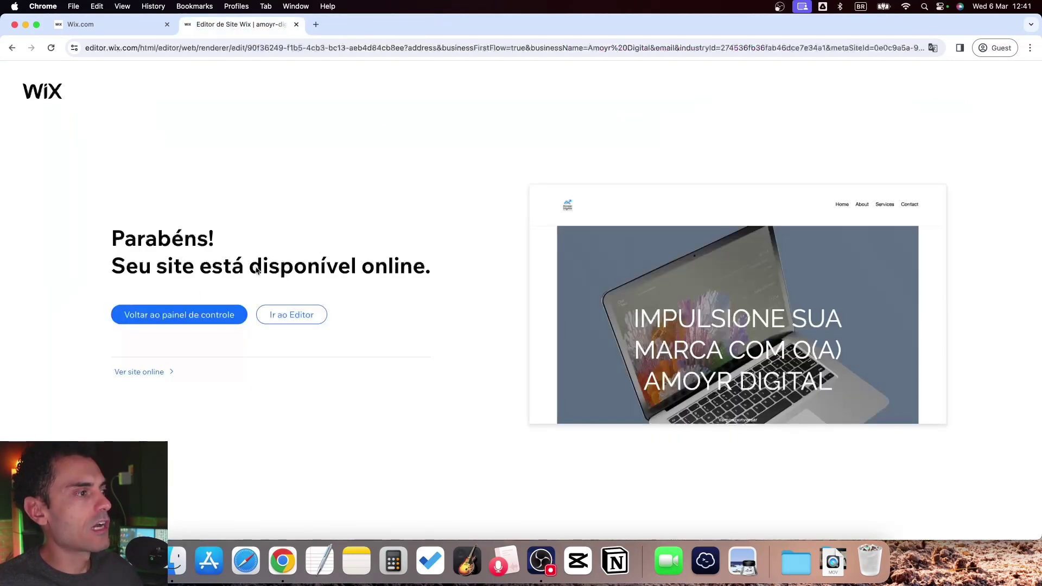
Open the site in the Editor and delete Loja from the header menu
{"action": "left_click", "coordinate": [281, 315]}
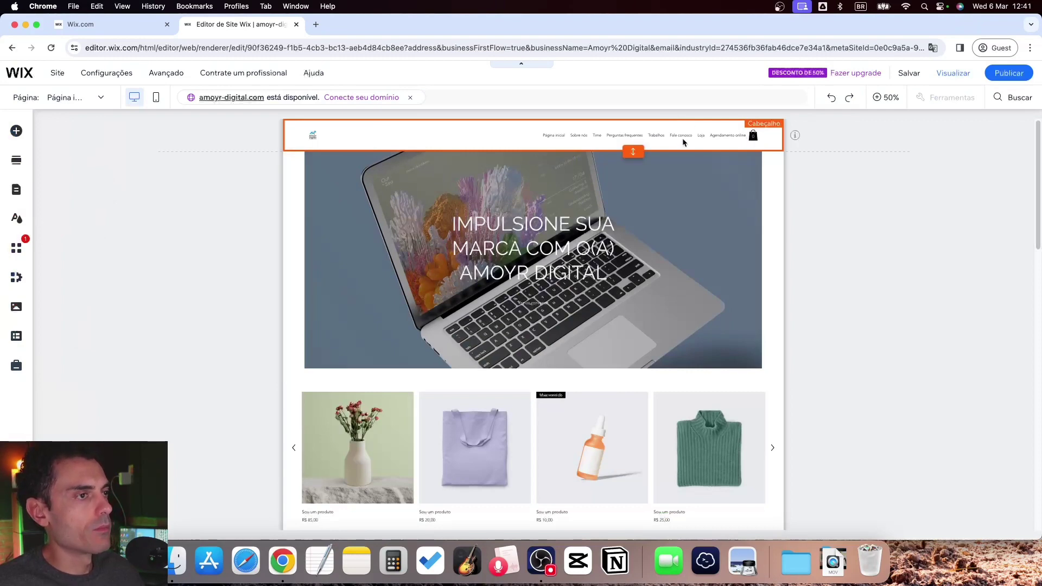
{"action": "right_click", "coordinate": [612, 149]}
{"action": "left_click", "coordinate": [644, 163]}
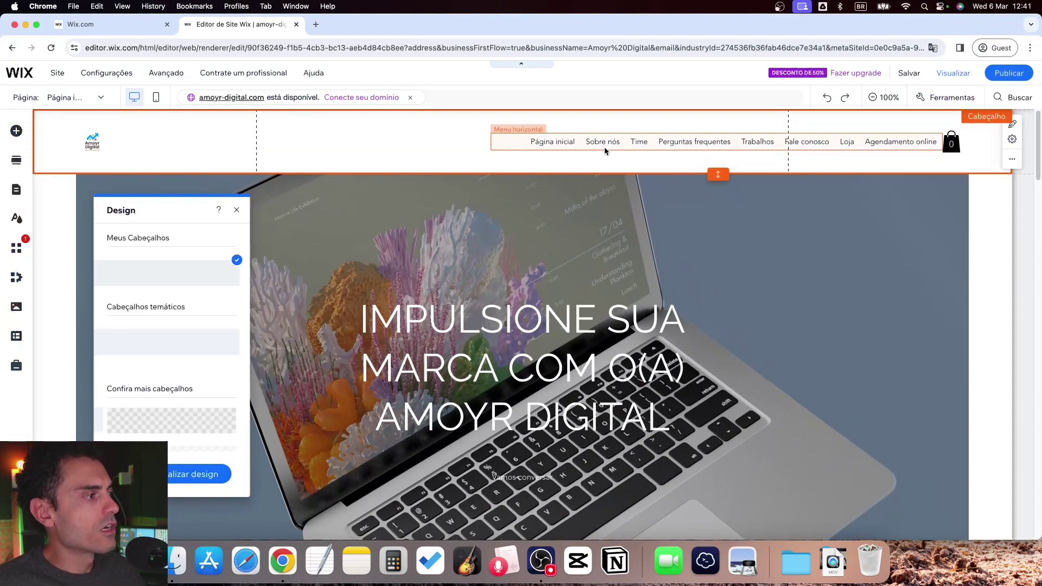
{"action": "left_click", "coordinate": [604, 147]}
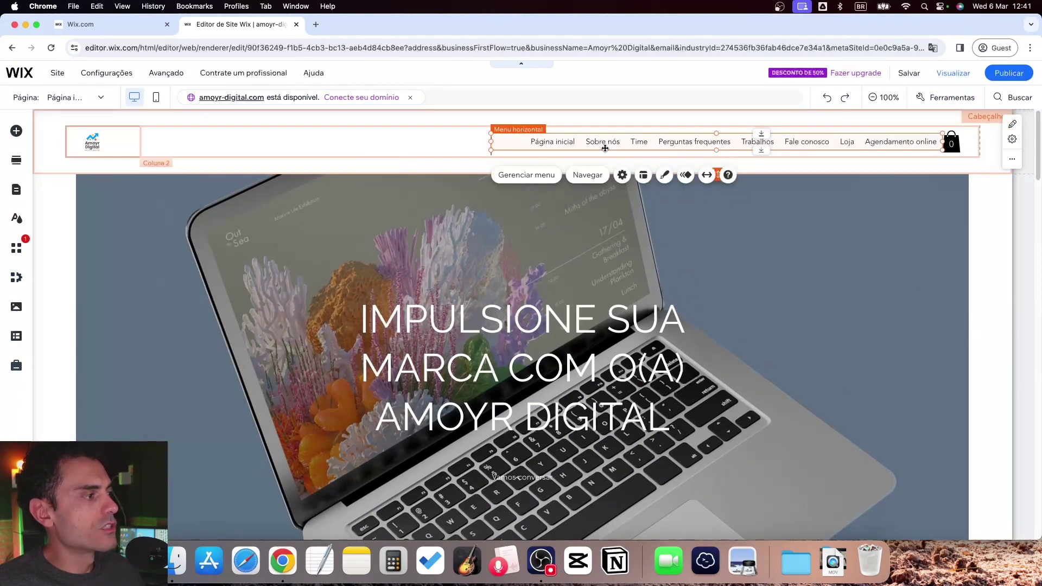
{"action": "left_click", "coordinate": [526, 174]}
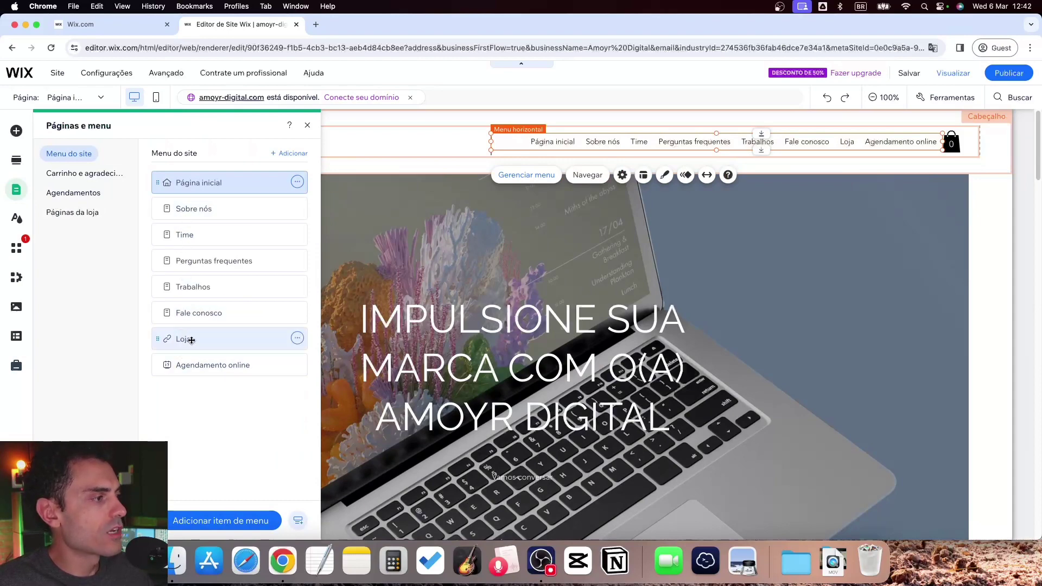
{"action": "left_click", "coordinate": [297, 339]}
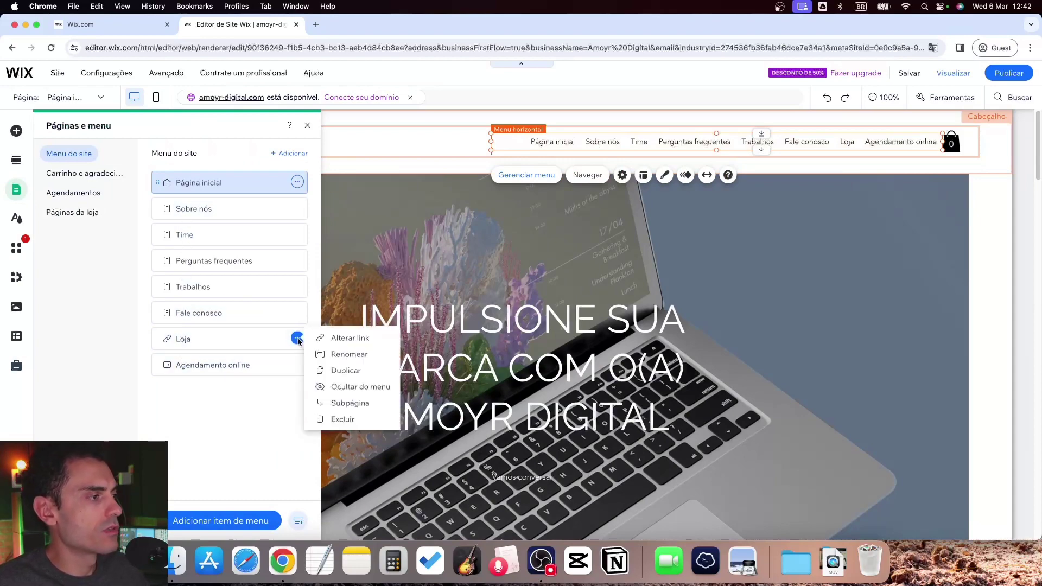
{"action": "left_click", "coordinate": [335, 420]}
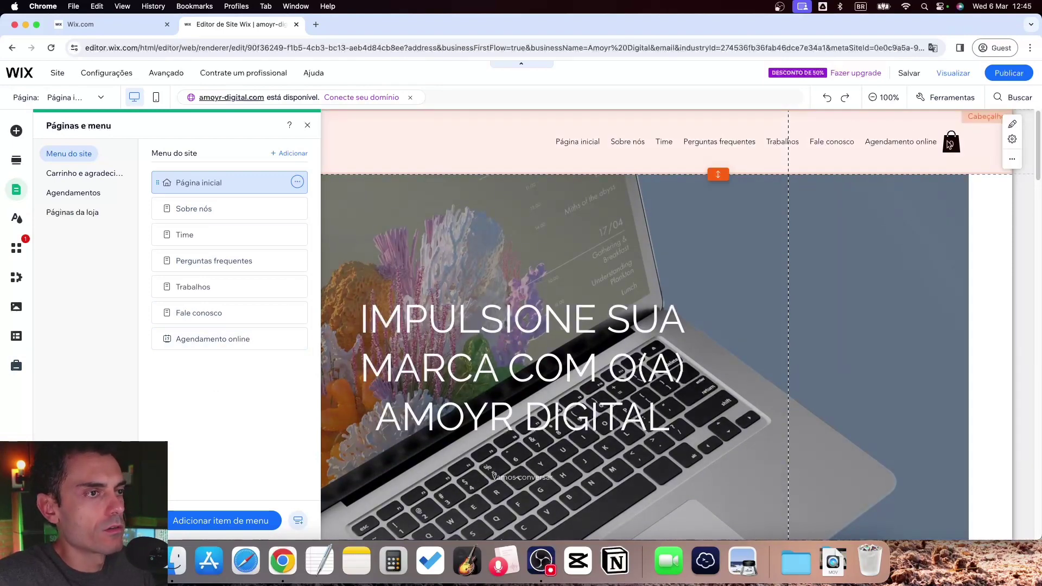
Delete the shopping cart icon from the header
{"action": "left_click", "coordinate": [950, 144]}
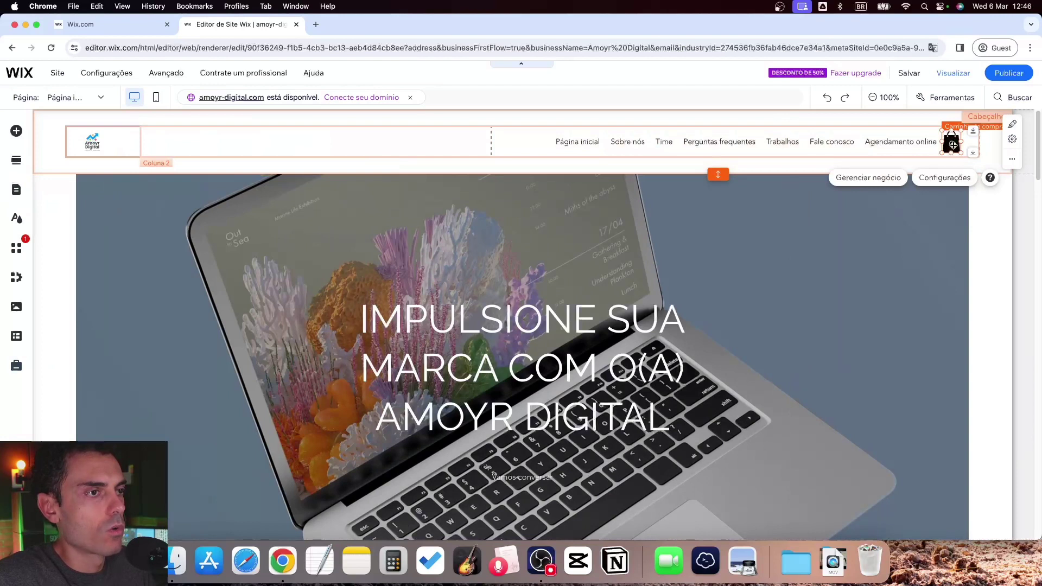
{"action": "left_click", "coordinate": [1012, 158]}
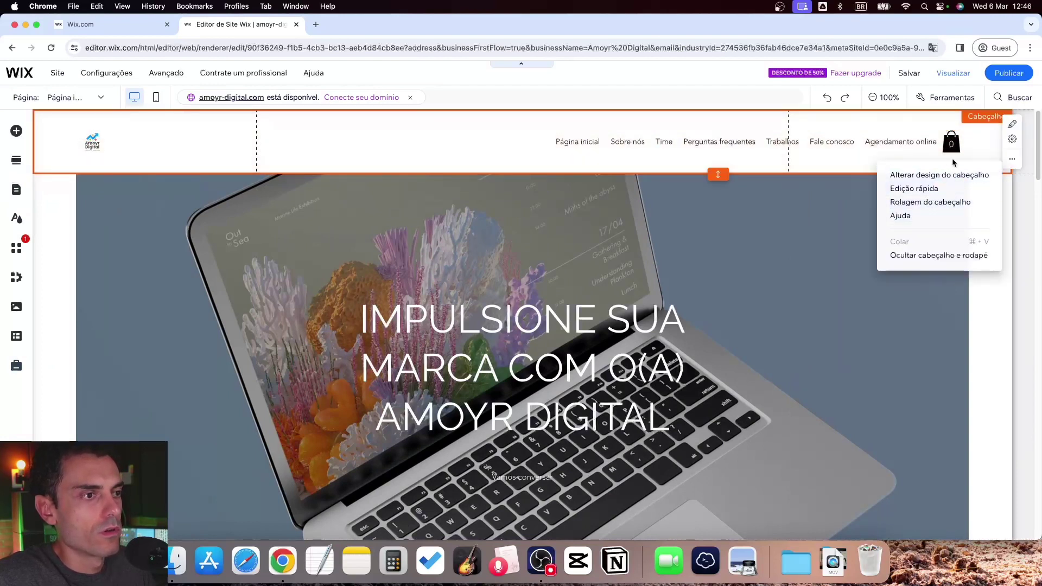
{"action": "left_click", "coordinate": [951, 143]}
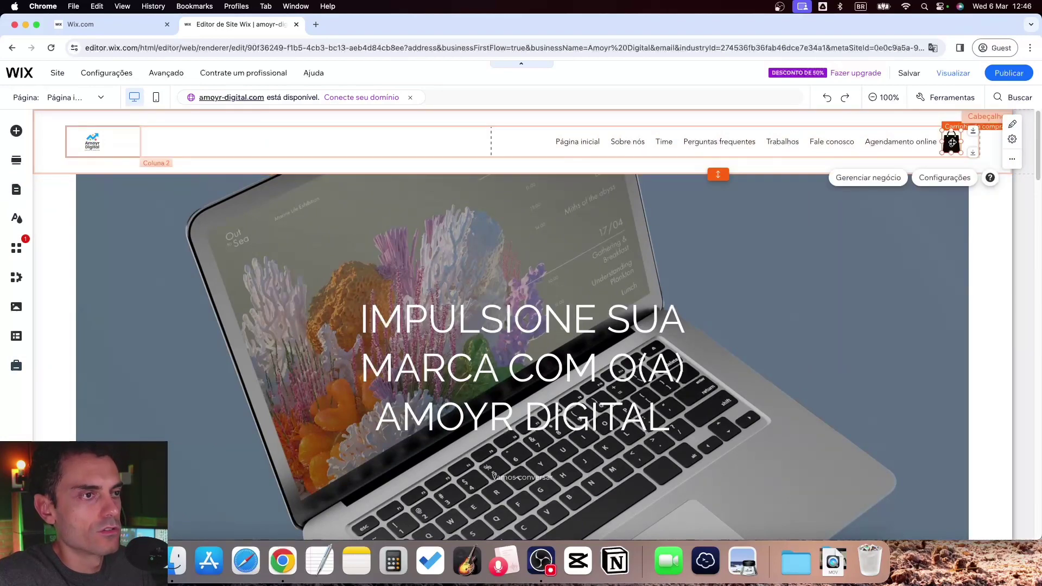
{"action": "key", "text": "Delete"}
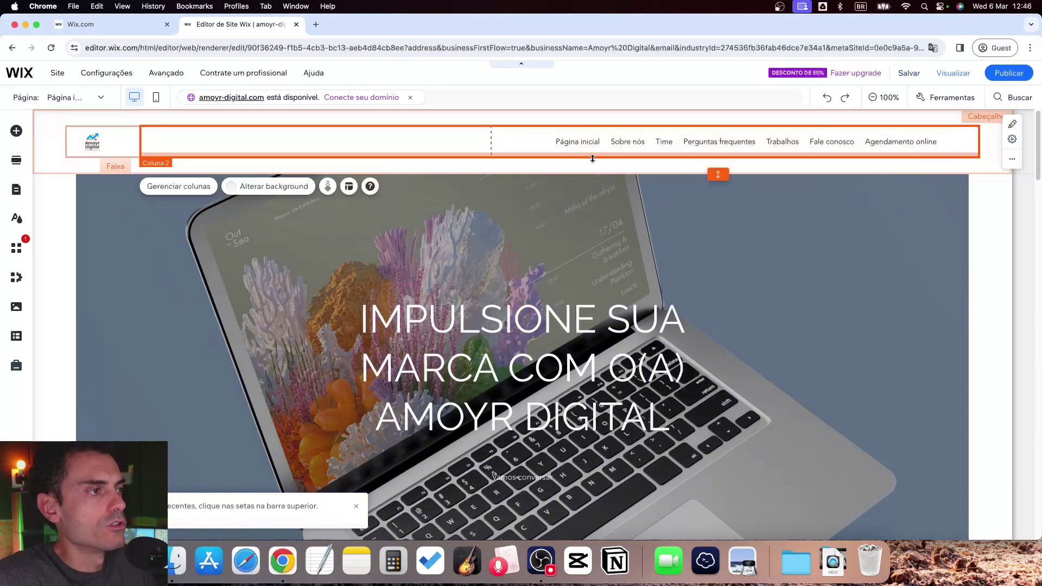
Move the hero headline higher in the welcome banner
{"action": "scroll", "coordinate": [711, 325], "scroll_direction": "down", "scroll_amount": 1}
{"action": "scroll", "coordinate": [504, 326], "scroll_direction": "up", "scroll_amount": 1}
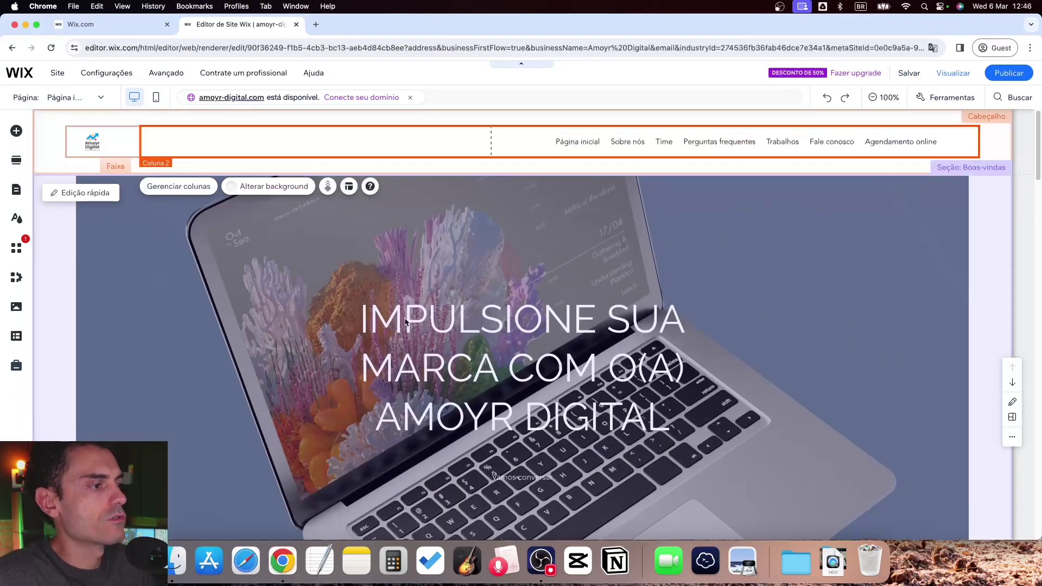
{"action": "scroll", "coordinate": [407, 321], "scroll_direction": "down", "scroll_amount": 2}
{"action": "scroll", "coordinate": [437, 372], "scroll_direction": "down", "scroll_amount": 5}
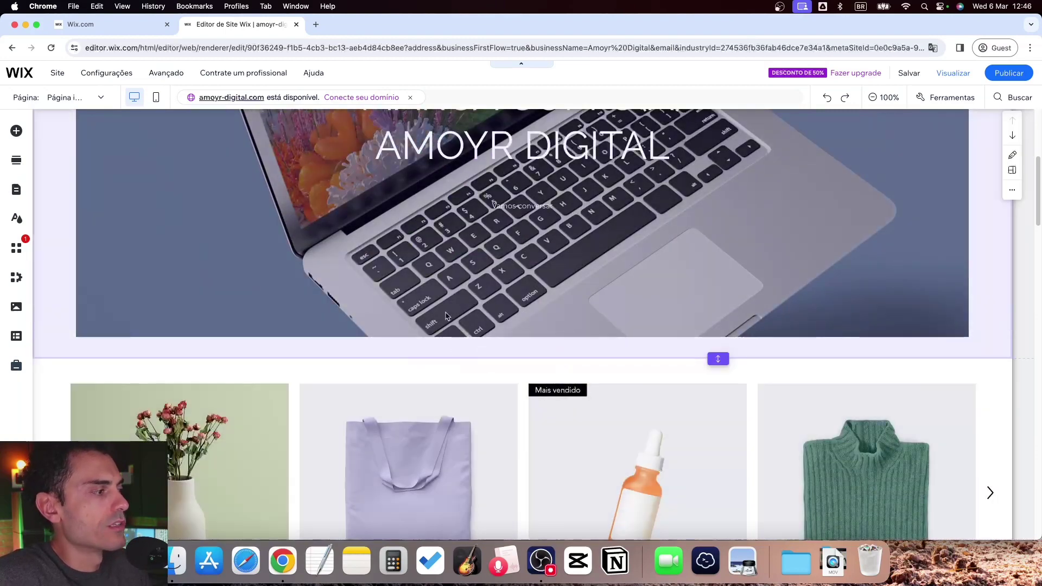
{"action": "scroll", "coordinate": [445, 320], "scroll_direction": "up", "scroll_amount": 6}
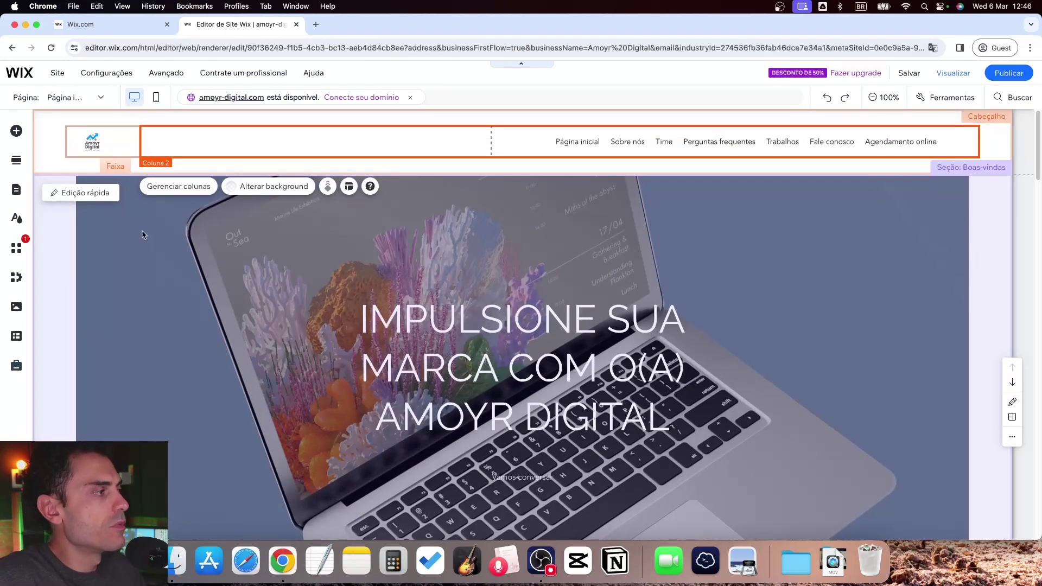
{"action": "left_click_drag", "start_coordinate": [488, 351], "coordinate": [485, 315]}
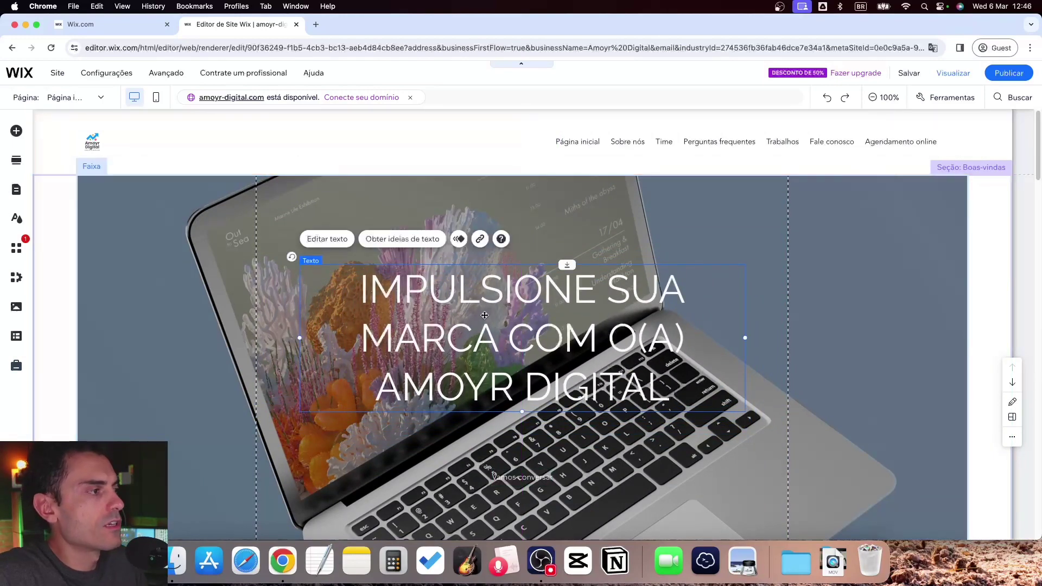
Open the hero strip's Alterar background settings
{"action": "left_click", "coordinate": [192, 224]}
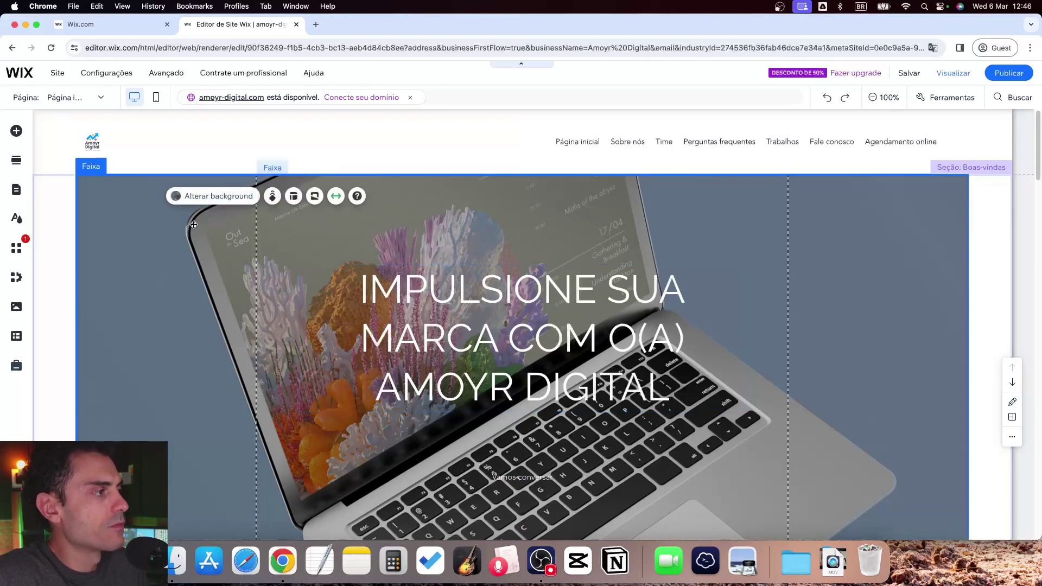
{"action": "left_click", "coordinate": [199, 227]}
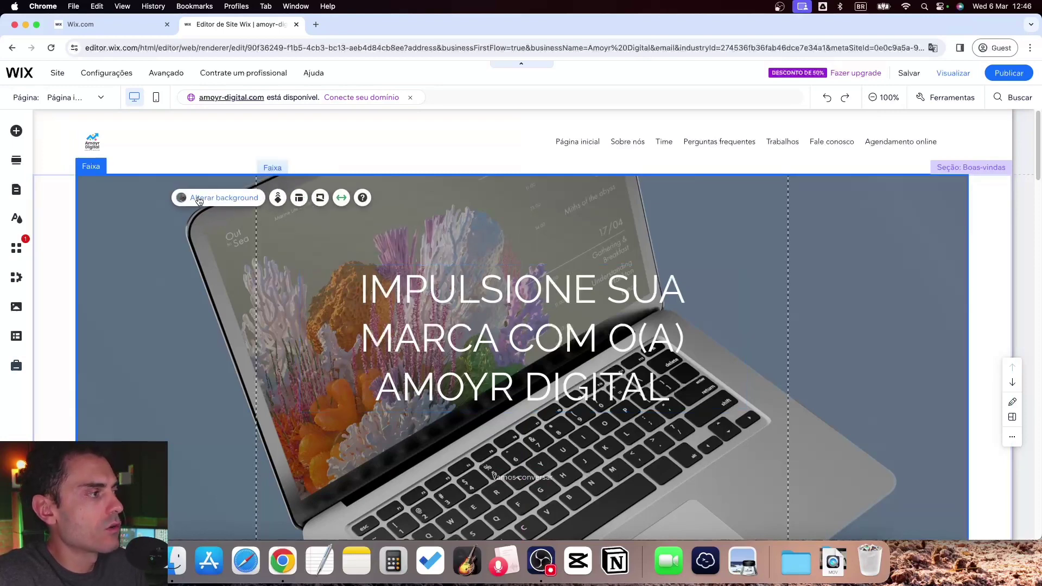
{"action": "left_click", "coordinate": [198, 198]}
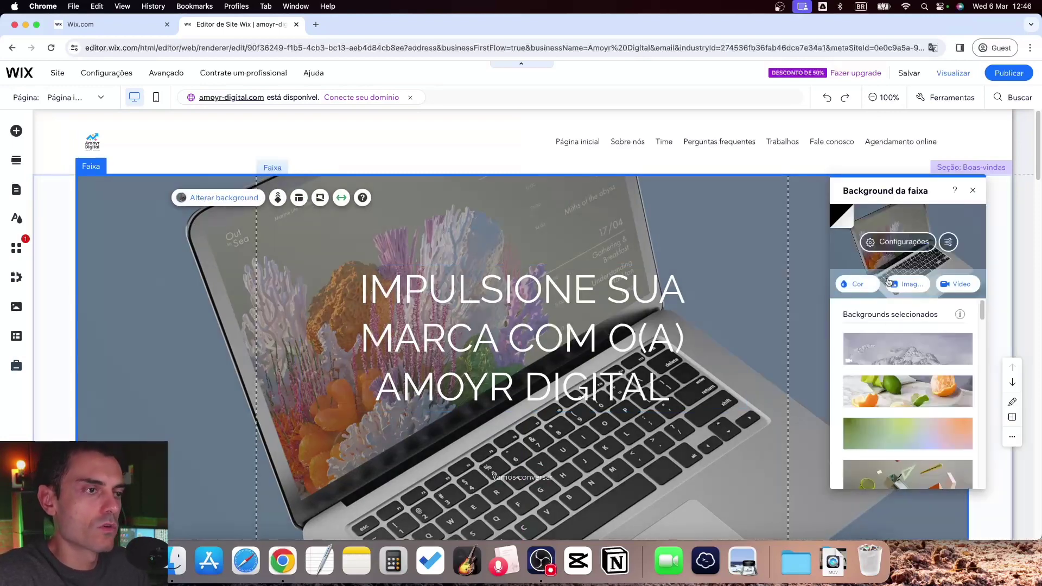
{"action": "left_click_drag", "start_coordinate": [983, 318], "coordinate": [984, 313]}
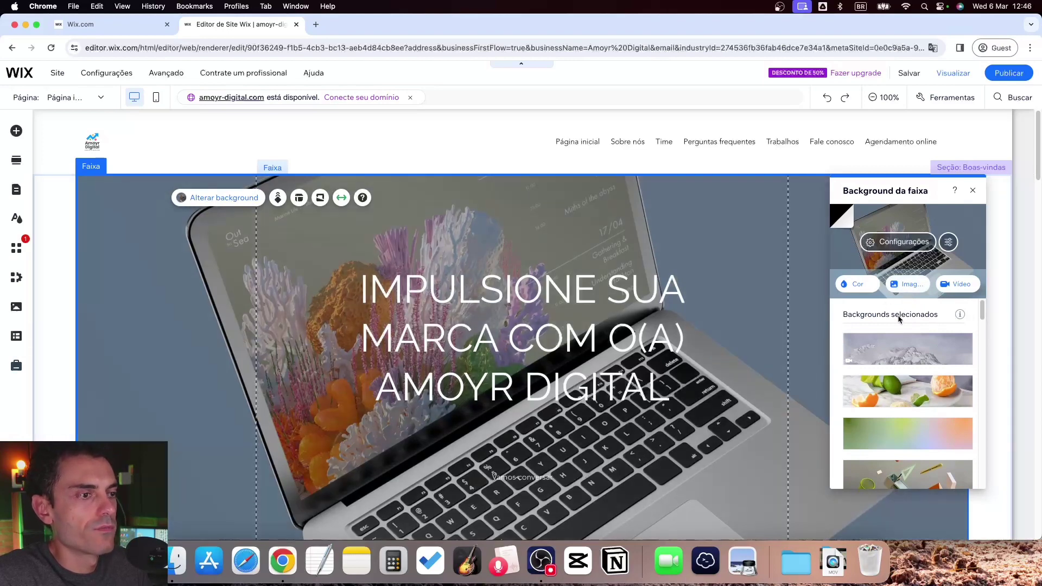
Search the image library for 'digital' and close it, keeping the laptop background
{"action": "left_click", "coordinate": [902, 285]}
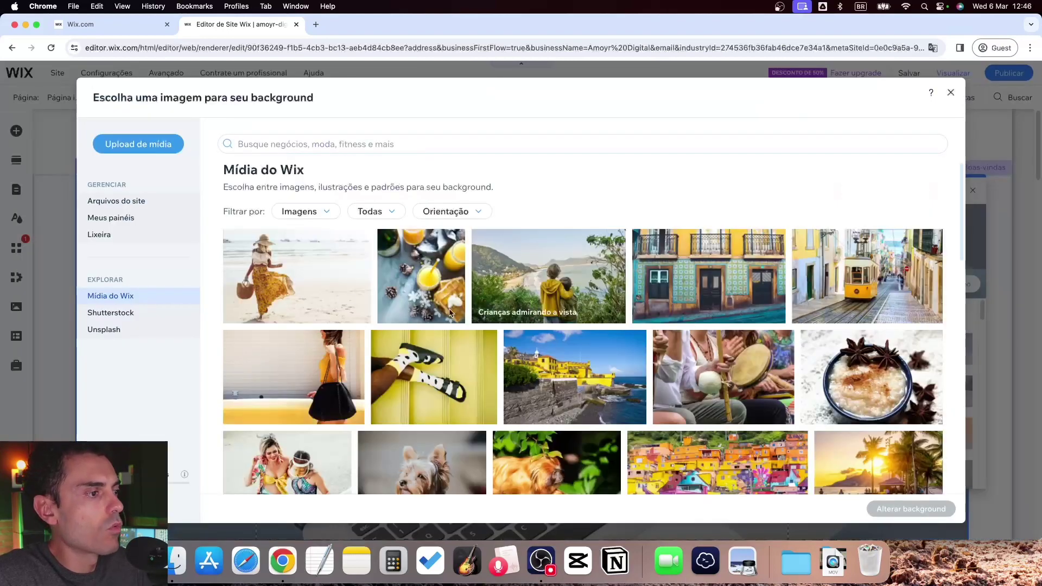
{"action": "left_click", "coordinate": [306, 141]}
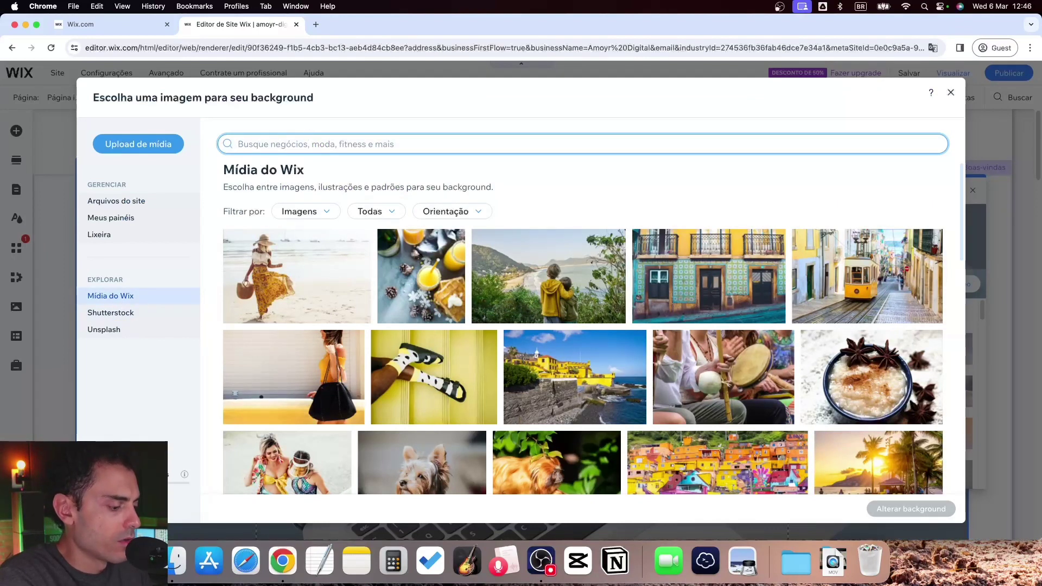
{"action": "type", "text": "digital agency"}
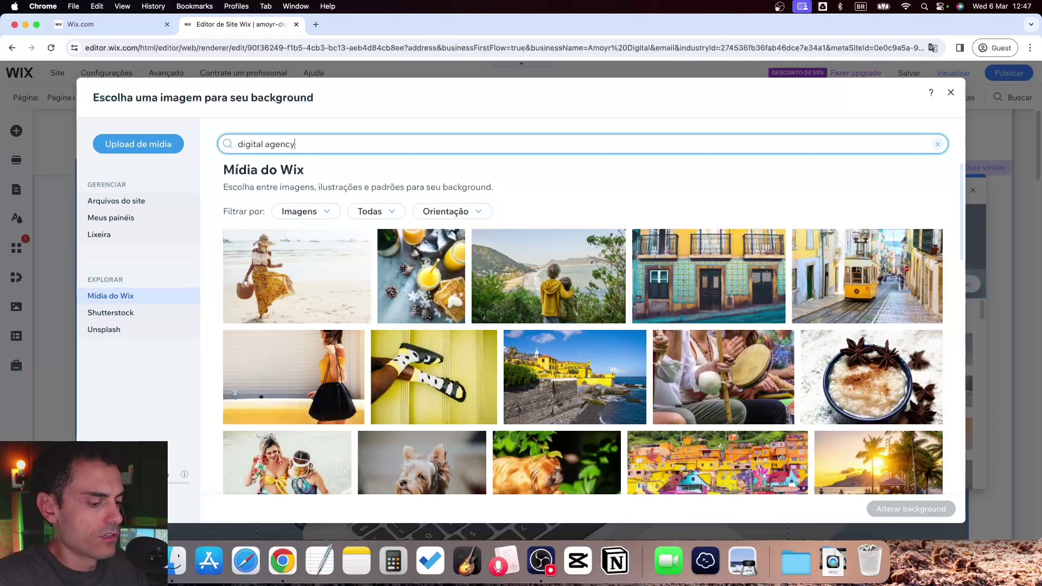
{"action": "key", "text": "Return"}
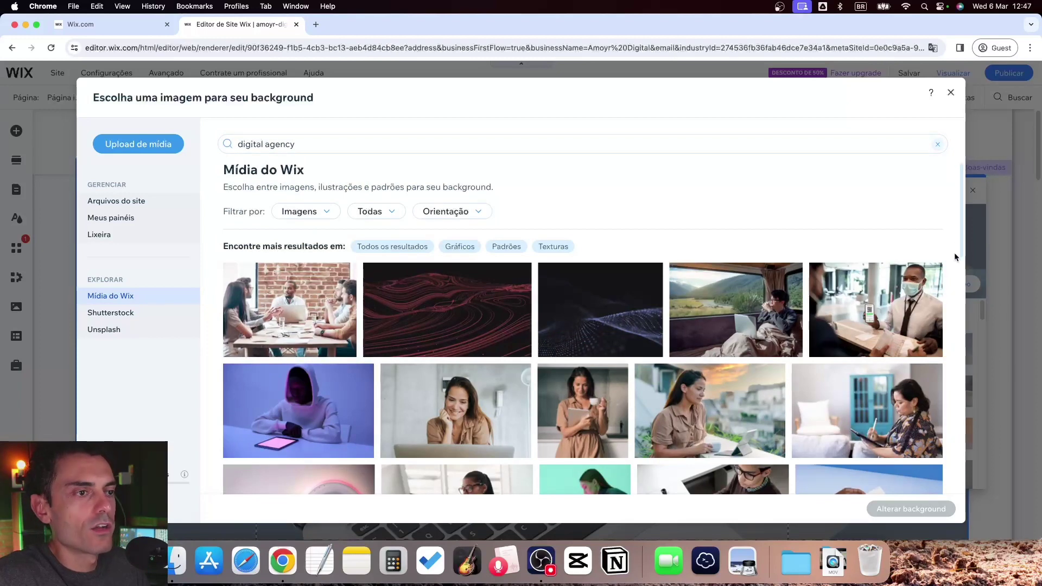
{"action": "left_click_drag", "start_coordinate": [962, 252], "coordinate": [962, 292]}
{"action": "scroll", "coordinate": [868, 244], "scroll_direction": "down", "scroll_amount": 10}
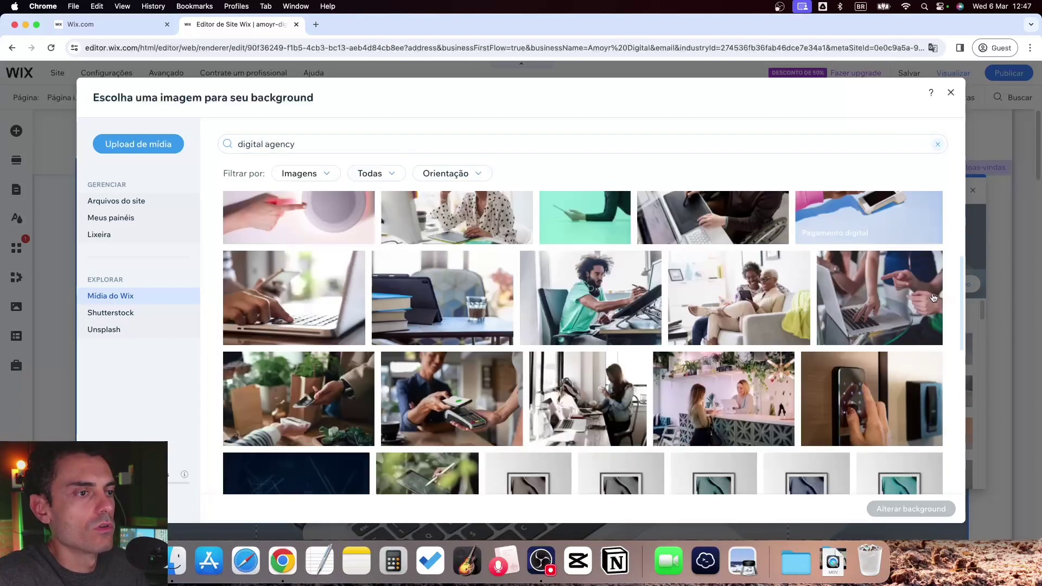
{"action": "left_click", "coordinate": [950, 93]}
{"action": "scroll", "coordinate": [437, 359], "scroll_direction": "down", "scroll_amount": 5}
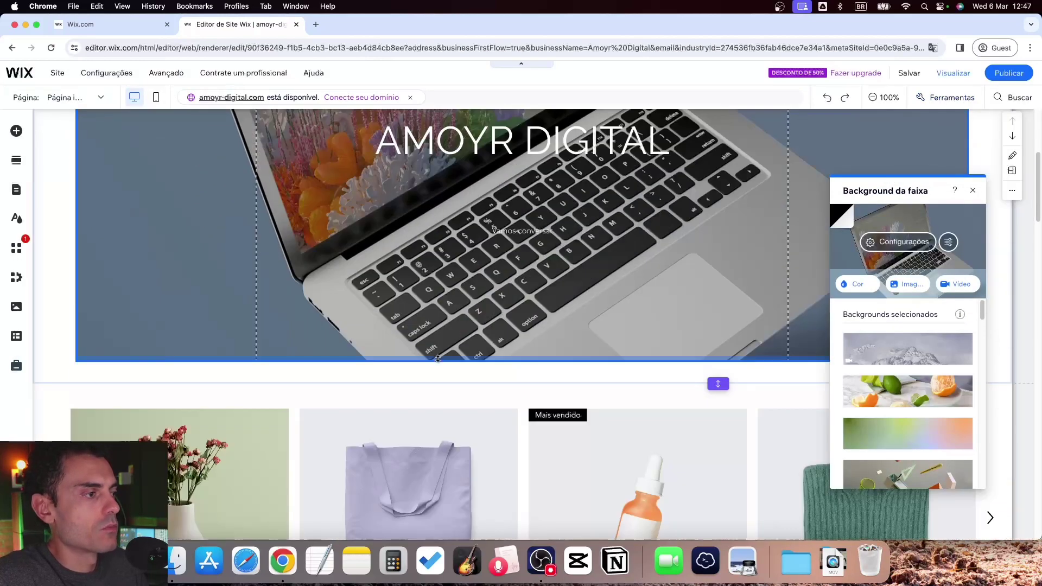
{"action": "scroll", "coordinate": [438, 360], "scroll_direction": "down", "scroll_amount": 4}
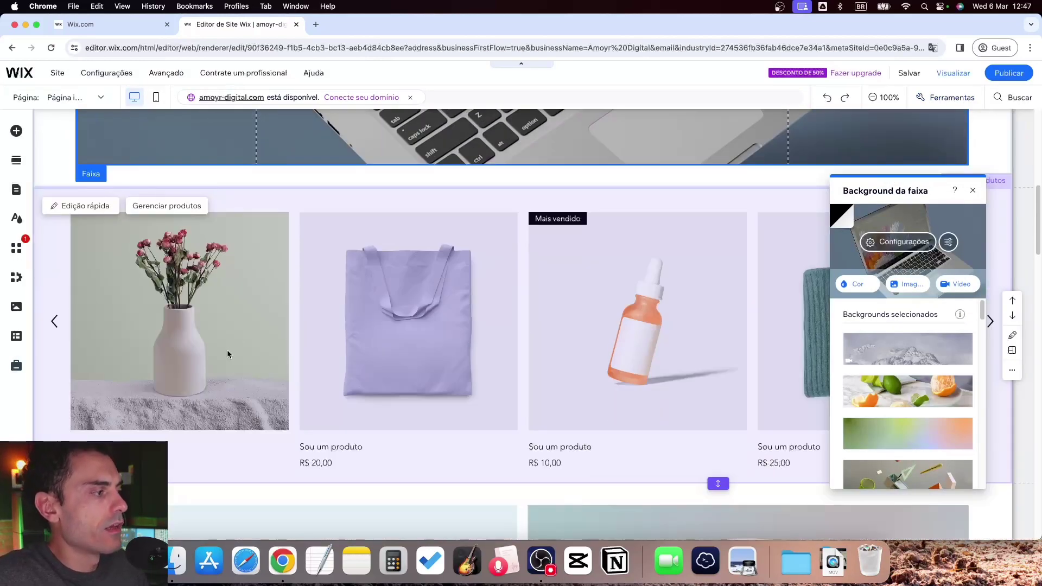
Close the background panel and delete the Produtos gallery section via Excluir
{"action": "left_click", "coordinate": [513, 195]}
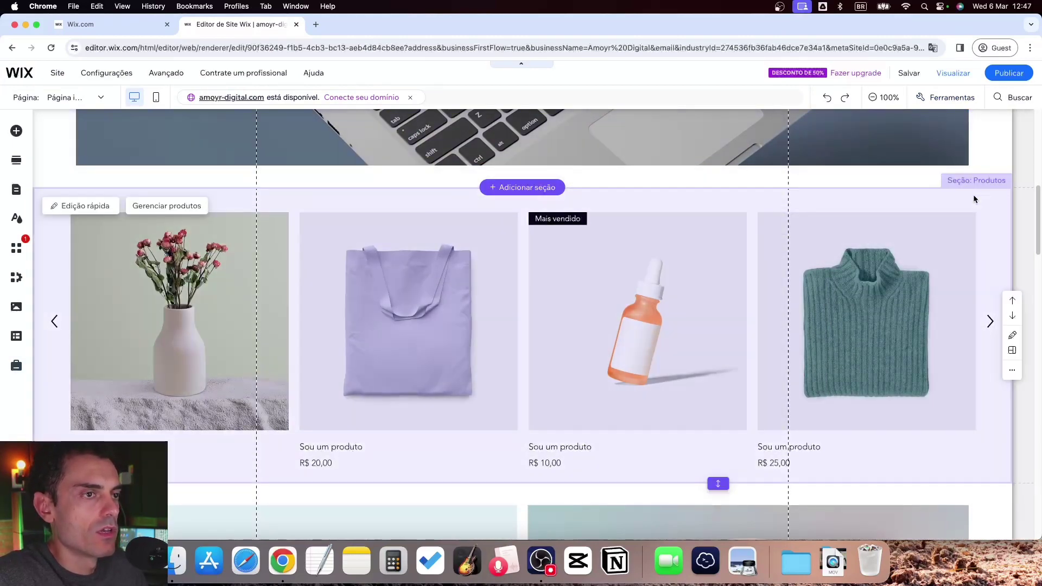
{"action": "right_click", "coordinate": [973, 197]}
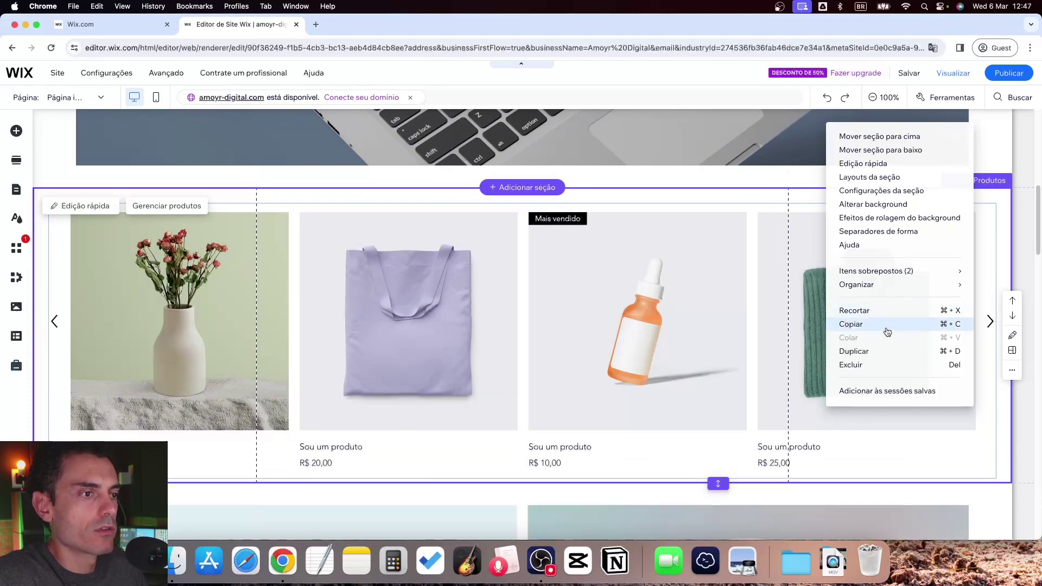
{"action": "left_click", "coordinate": [876, 364]}
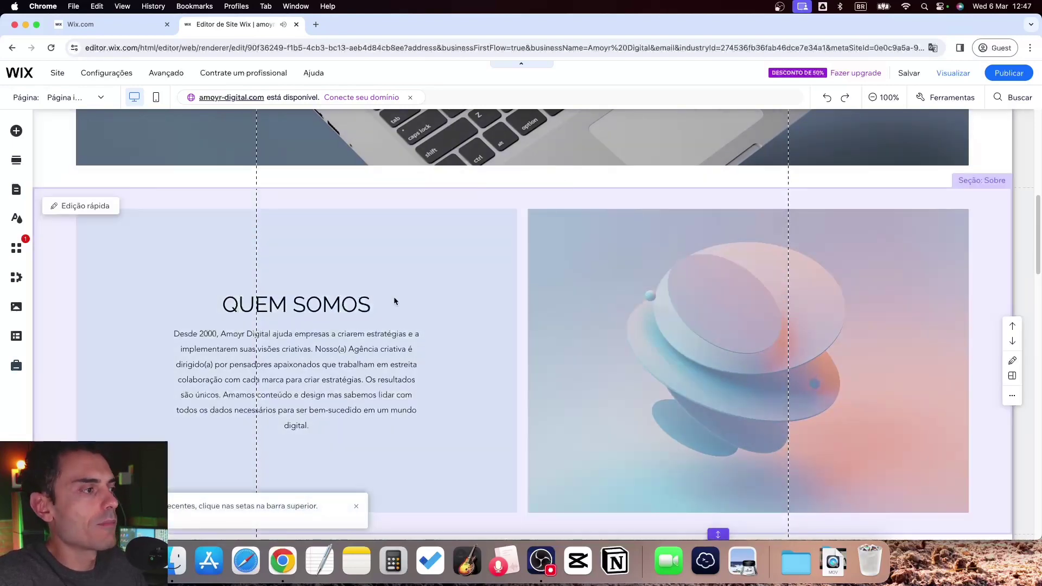
{"action": "scroll", "coordinate": [396, 295], "scroll_direction": "down", "scroll_amount": 2}
{"action": "scroll", "coordinate": [293, 313], "scroll_direction": "down", "scroll_amount": 2}
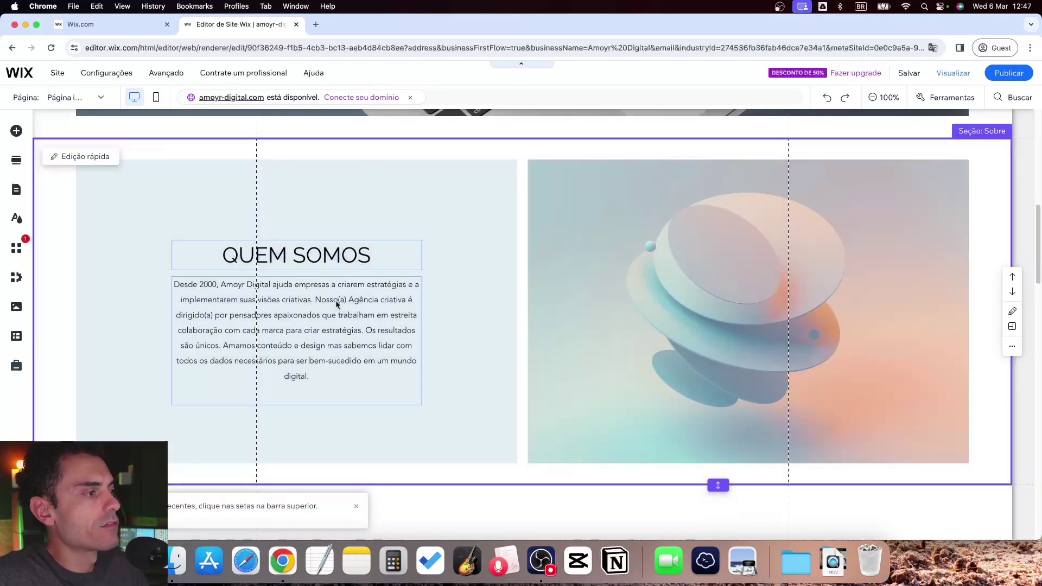
Change the year in the Quem somos paragraph from 2000 to 2018
{"action": "left_click", "coordinate": [337, 302]}
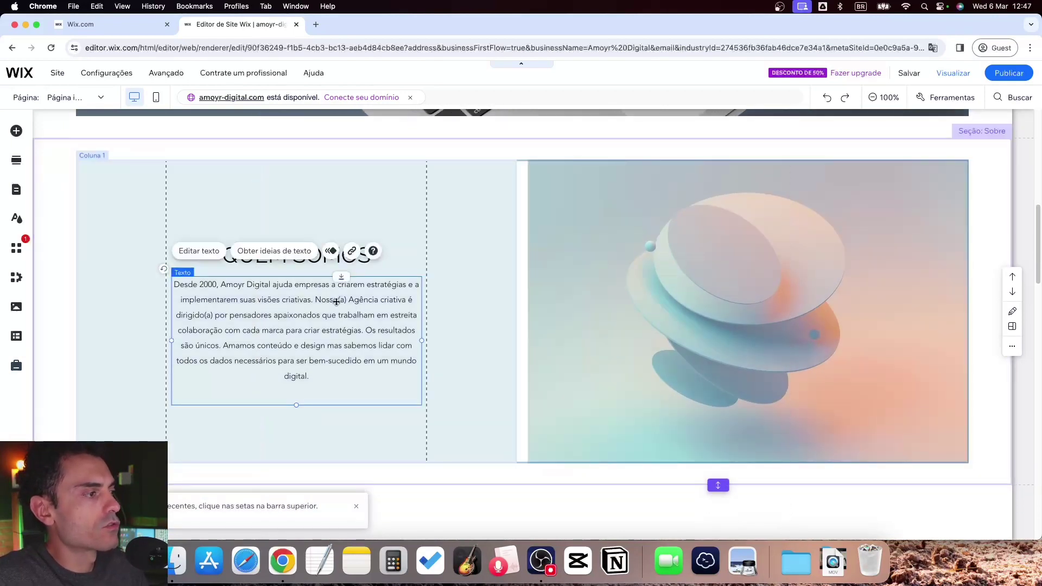
{"action": "double_click", "coordinate": [205, 300]}
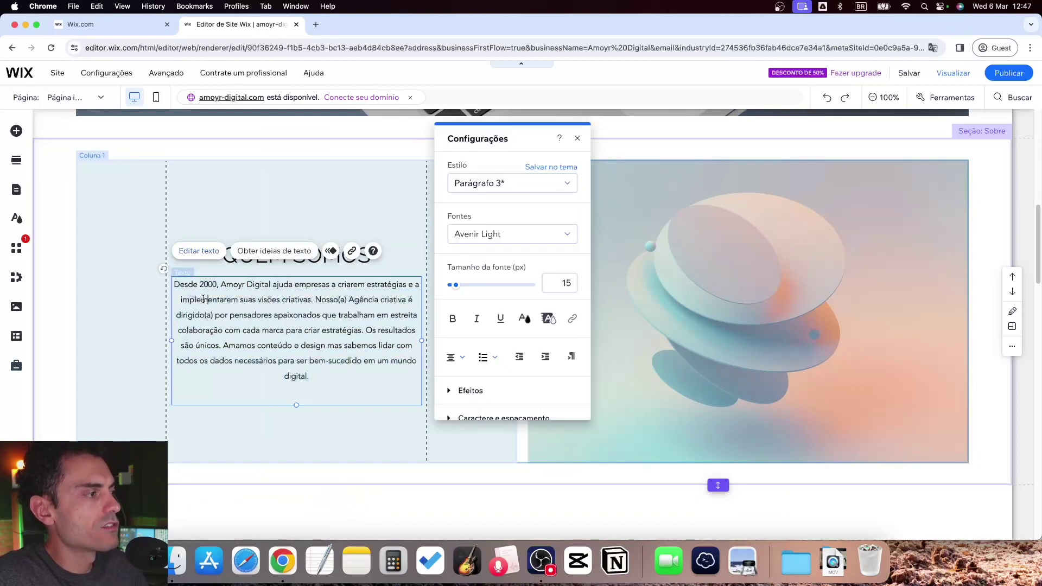
{"action": "left_click_drag", "start_coordinate": [176, 282], "coordinate": [332, 373]}
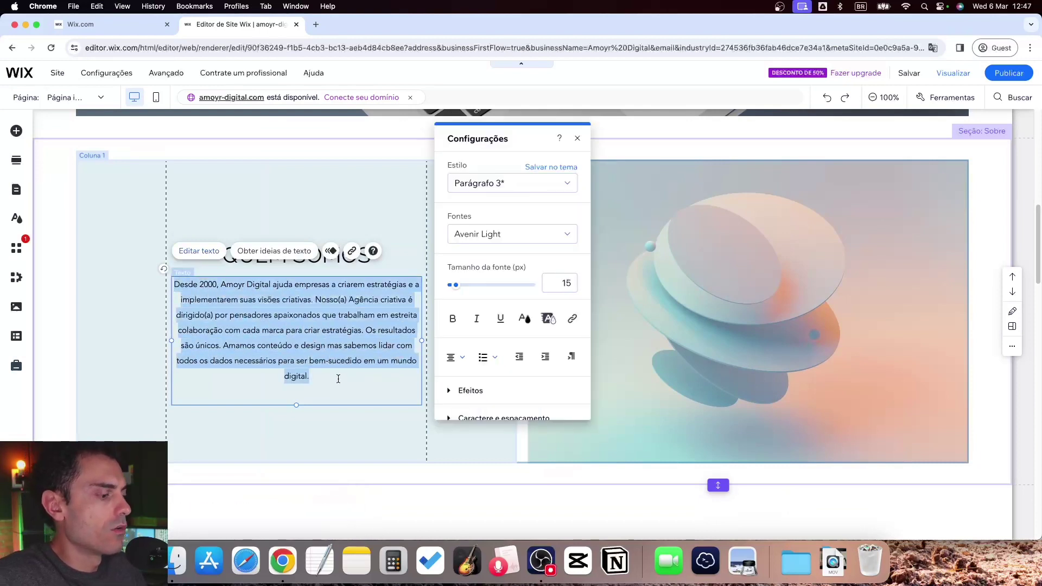
{"action": "left_click", "coordinate": [275, 304]}
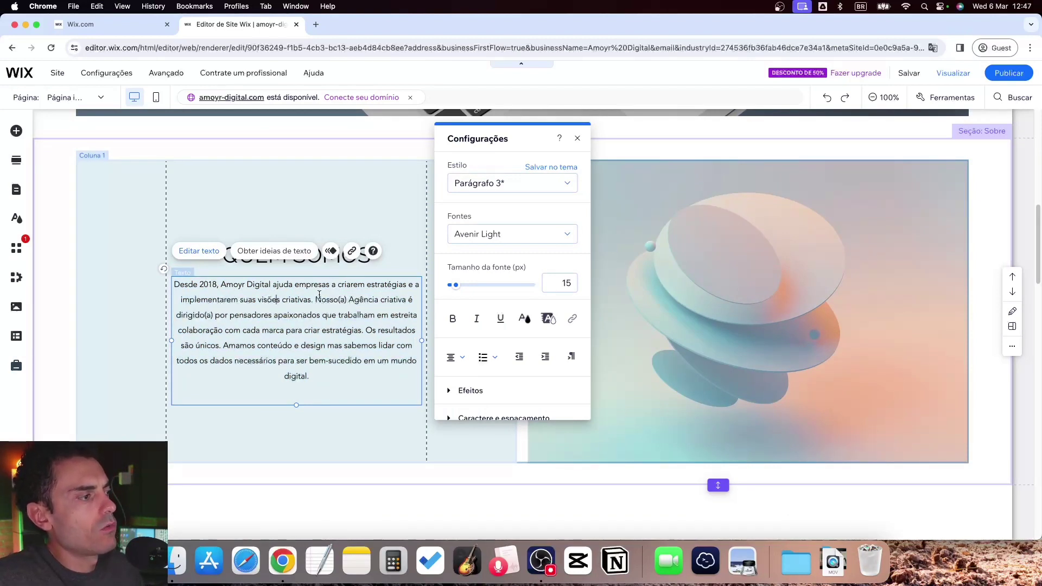
Scroll down to the Nossos serviços list of macramê, argila and bordado classes
{"action": "scroll", "coordinate": [339, 296], "scroll_direction": "down", "scroll_amount": 1}
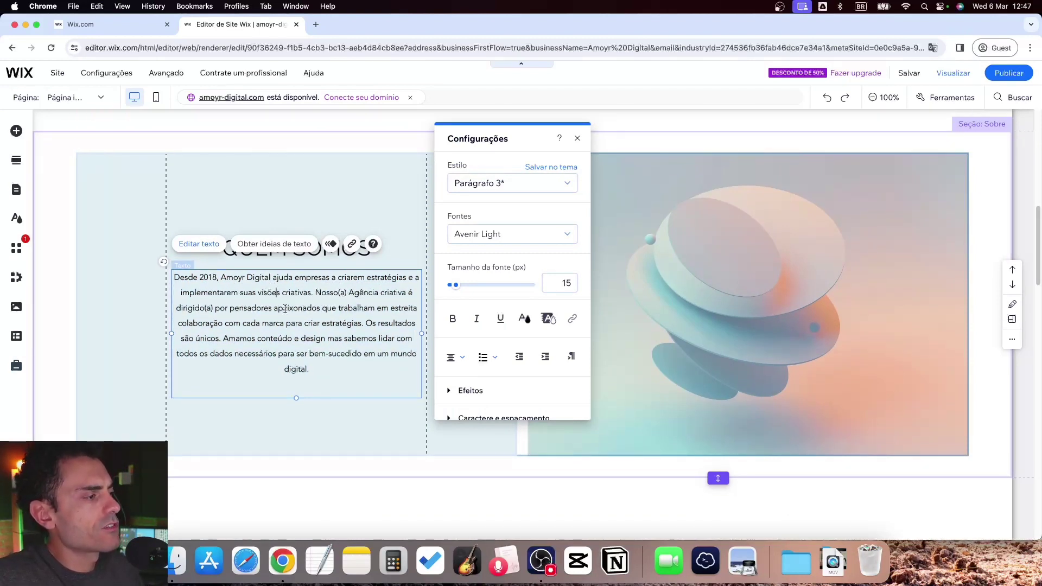
{"action": "scroll", "coordinate": [646, 274], "scroll_direction": "down", "scroll_amount": 10}
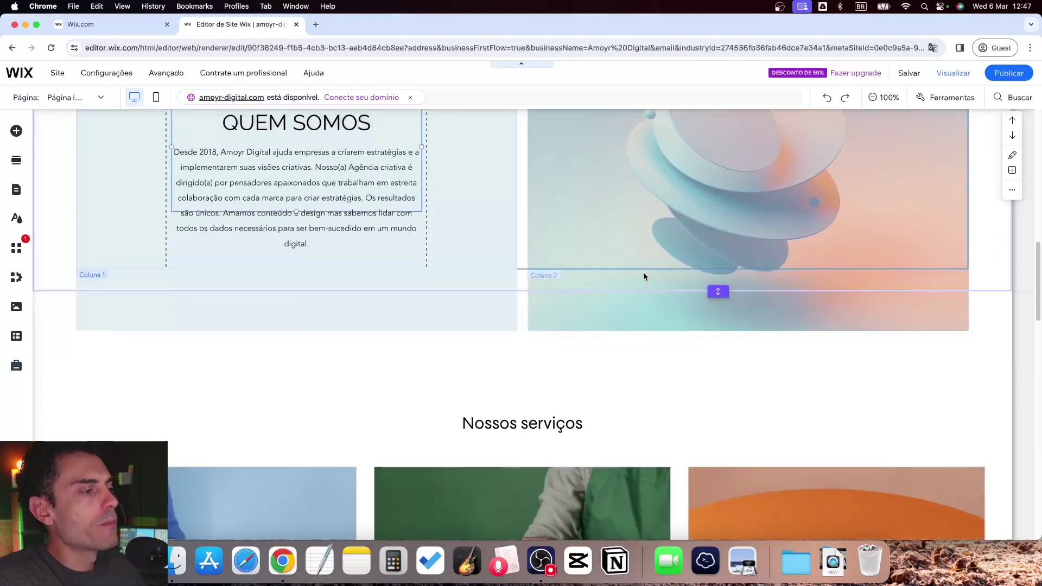
{"action": "scroll", "coordinate": [641, 268], "scroll_direction": "down", "scroll_amount": 7}
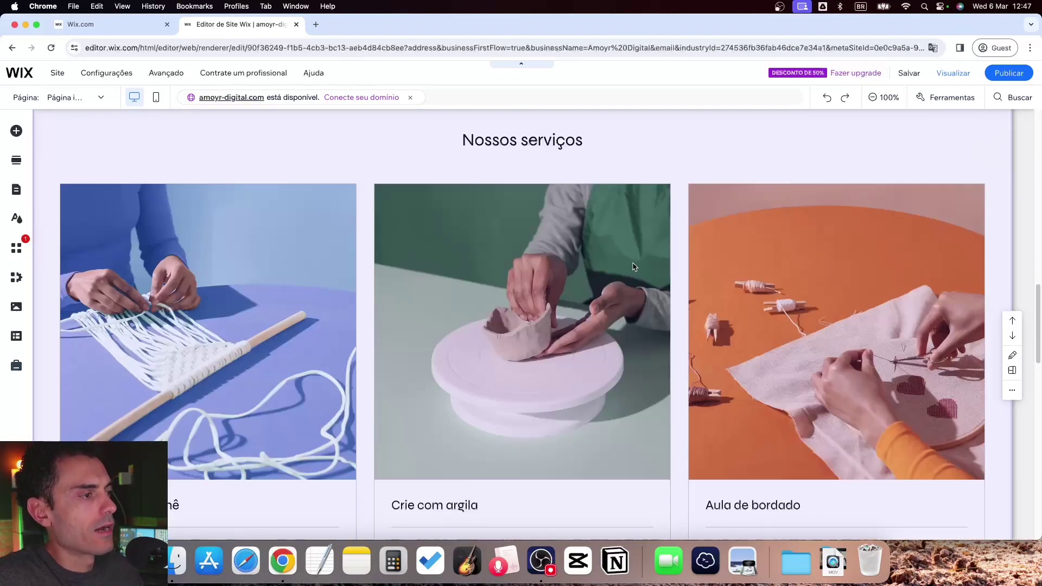
{"action": "left_click", "coordinate": [514, 268]}
{"action": "scroll", "coordinate": [514, 269], "scroll_direction": "up", "scroll_amount": 4}
{"action": "scroll", "coordinate": [514, 268], "scroll_direction": "up", "scroll_amount": 1}
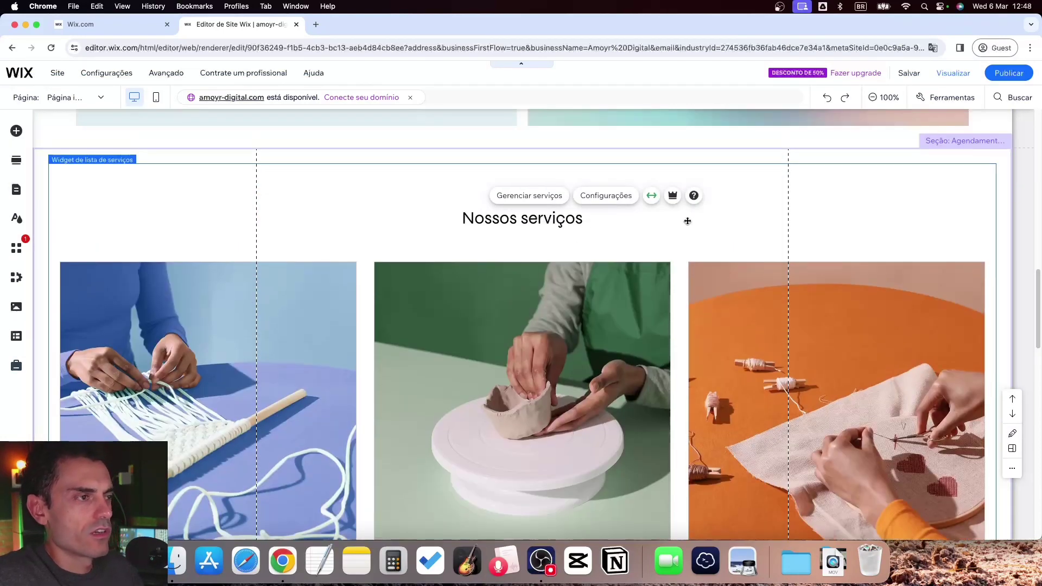
{"action": "scroll", "coordinate": [492, 293], "scroll_direction": "down", "scroll_amount": 7}
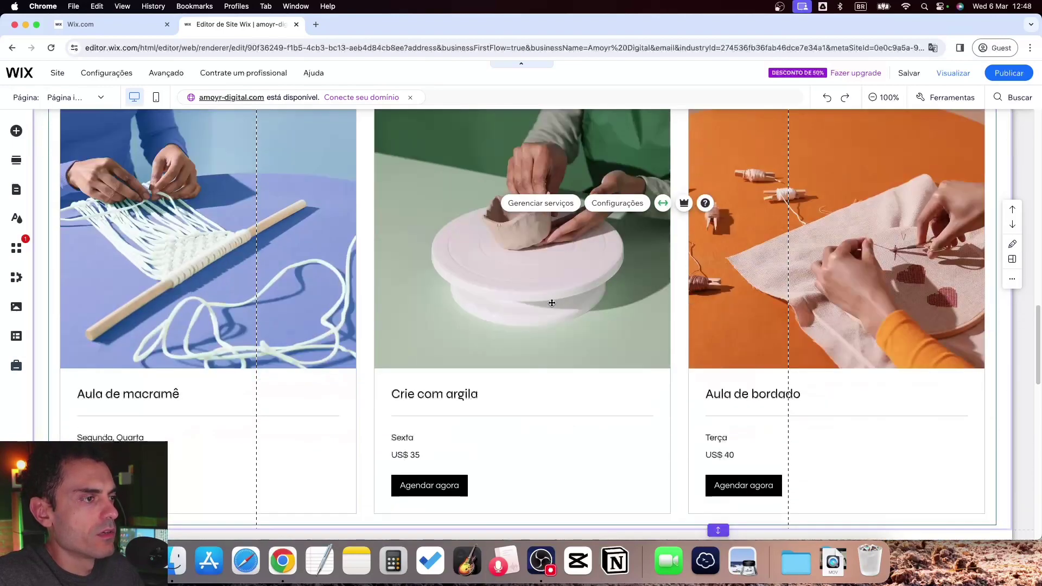
{"action": "scroll", "coordinate": [554, 302], "scroll_direction": "down", "scroll_amount": 5}
{"action": "scroll", "coordinate": [462, 337], "scroll_direction": "up", "scroll_amount": 8}
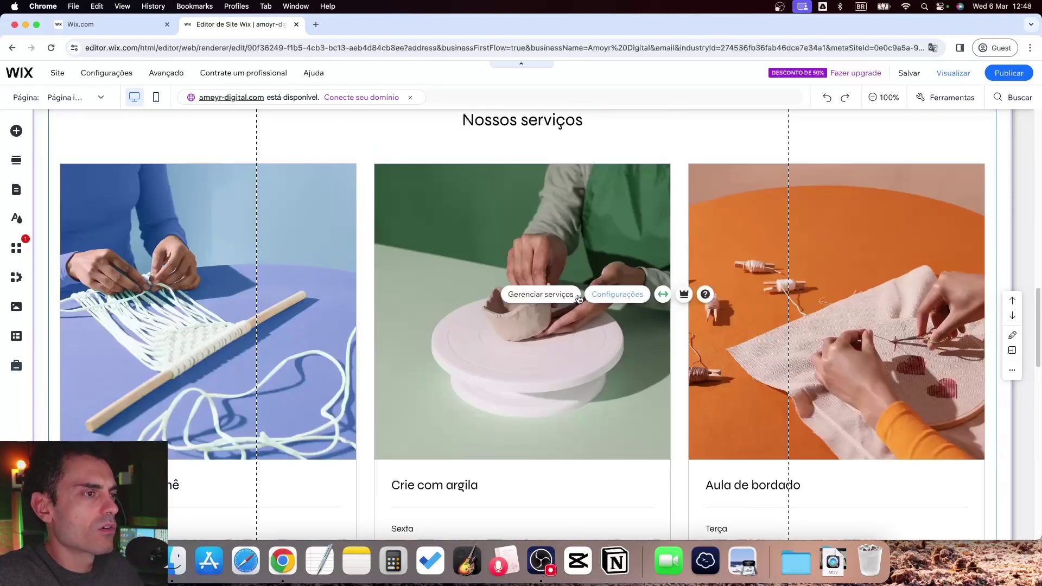
{"action": "scroll", "coordinate": [594, 298], "scroll_direction": "up", "scroll_amount": 5}
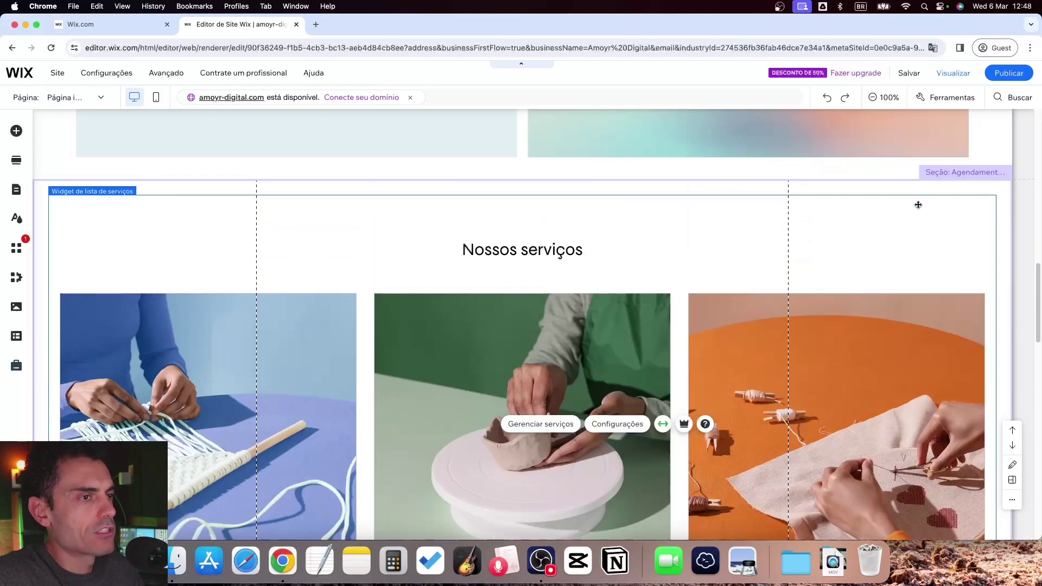
{"action": "right_click", "coordinate": [911, 210]}
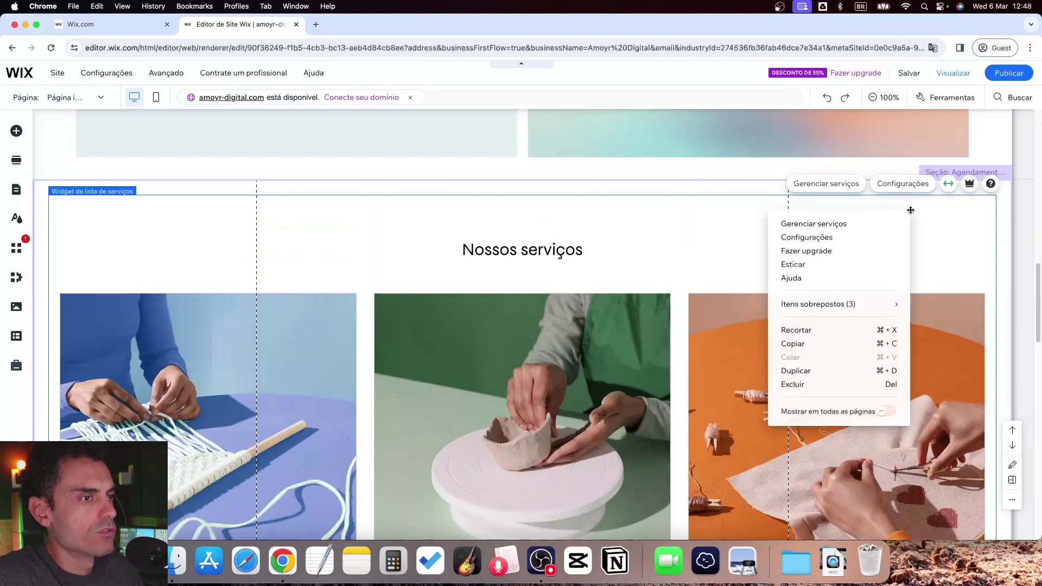
{"action": "left_click", "coordinate": [834, 388]}
{"action": "scroll", "coordinate": [530, 310], "scroll_direction": "down", "scroll_amount": 5}
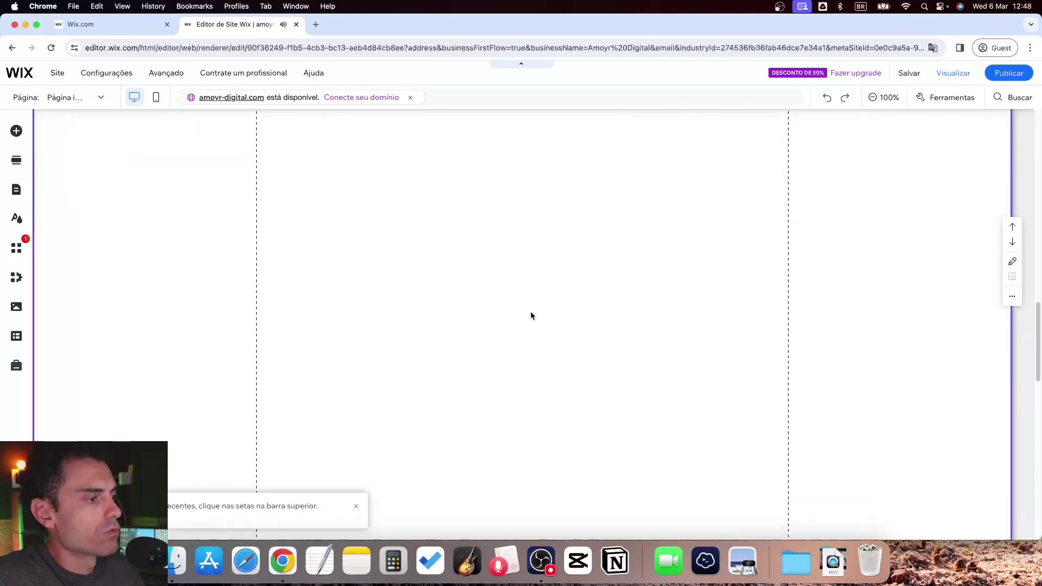
{"action": "scroll", "coordinate": [531, 310], "scroll_direction": "up", "scroll_amount": 3}
{"action": "scroll", "coordinate": [530, 315], "scroll_direction": "up", "scroll_amount": 3}
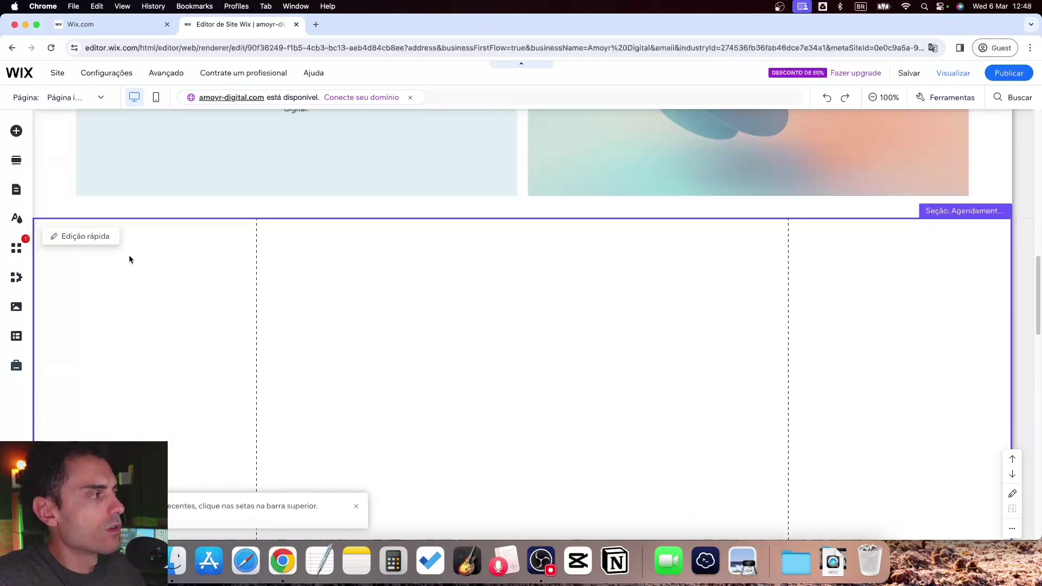
{"action": "left_click", "coordinate": [17, 132]}
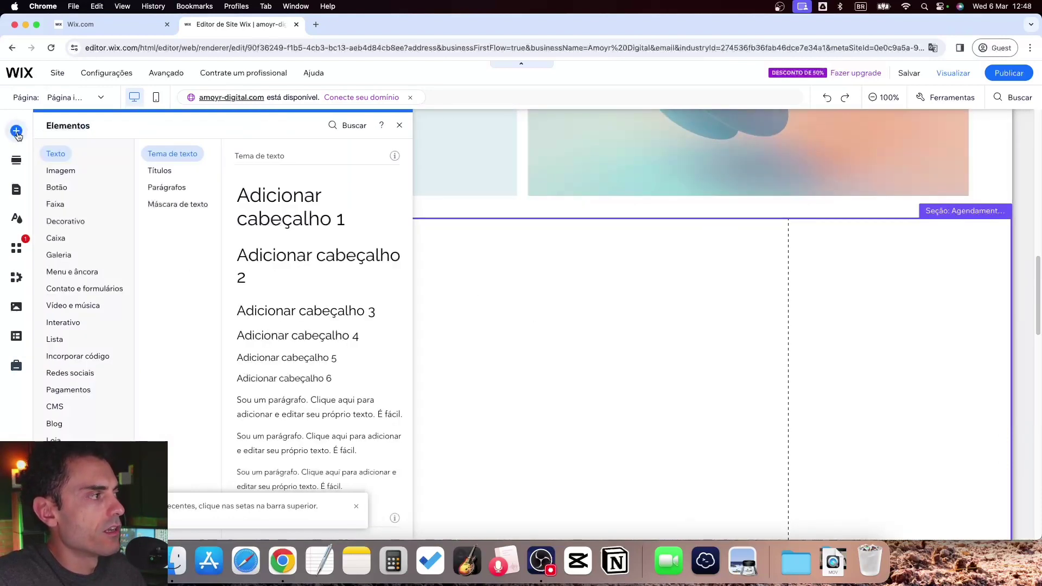
{"action": "left_click", "coordinate": [150, 170]}
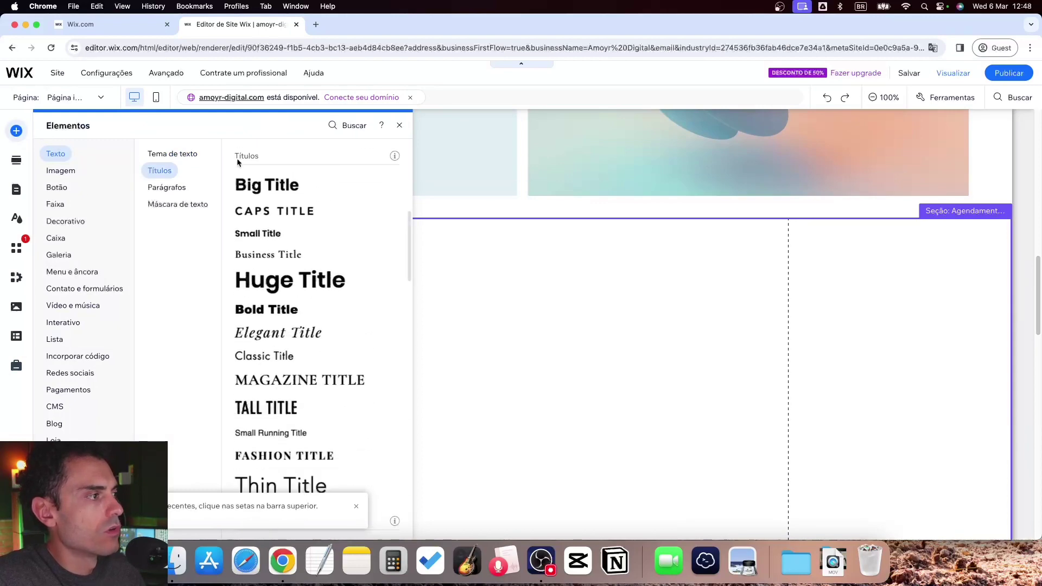
{"action": "left_click", "coordinate": [576, 344]}
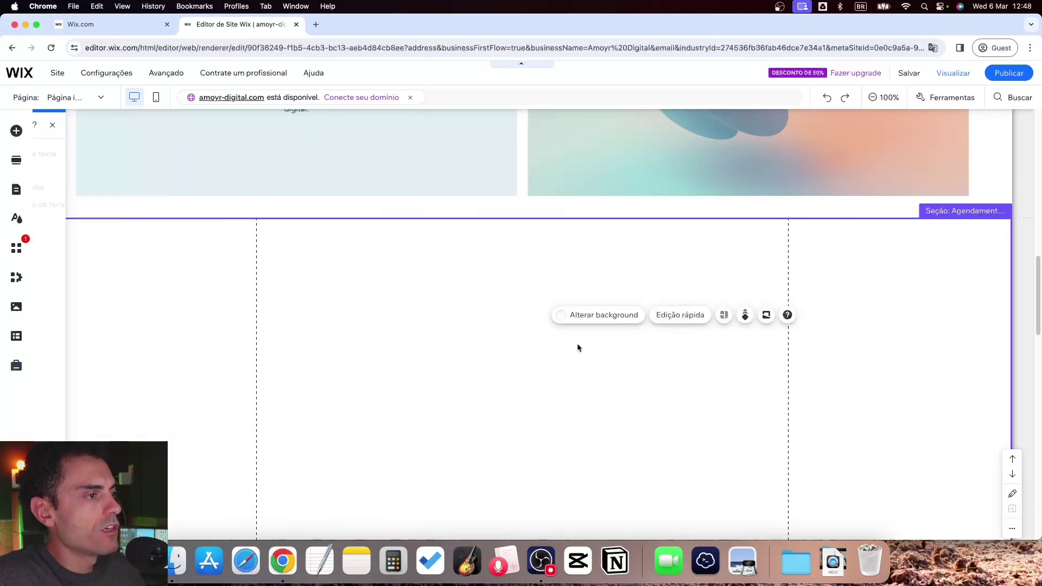
{"action": "scroll", "coordinate": [576, 333], "scroll_direction": "down", "scroll_amount": 4}
{"action": "scroll", "coordinate": [566, 324], "scroll_direction": "up", "scroll_amount": 8}
{"action": "scroll", "coordinate": [567, 324], "scroll_direction": "up", "scroll_amount": 4}
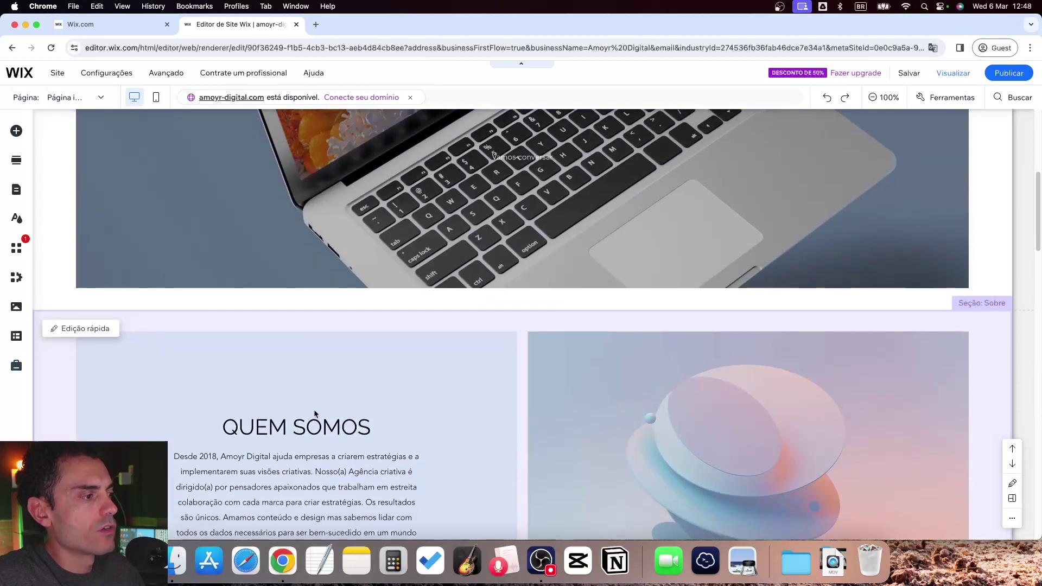
{"action": "left_click", "coordinate": [304, 428]}
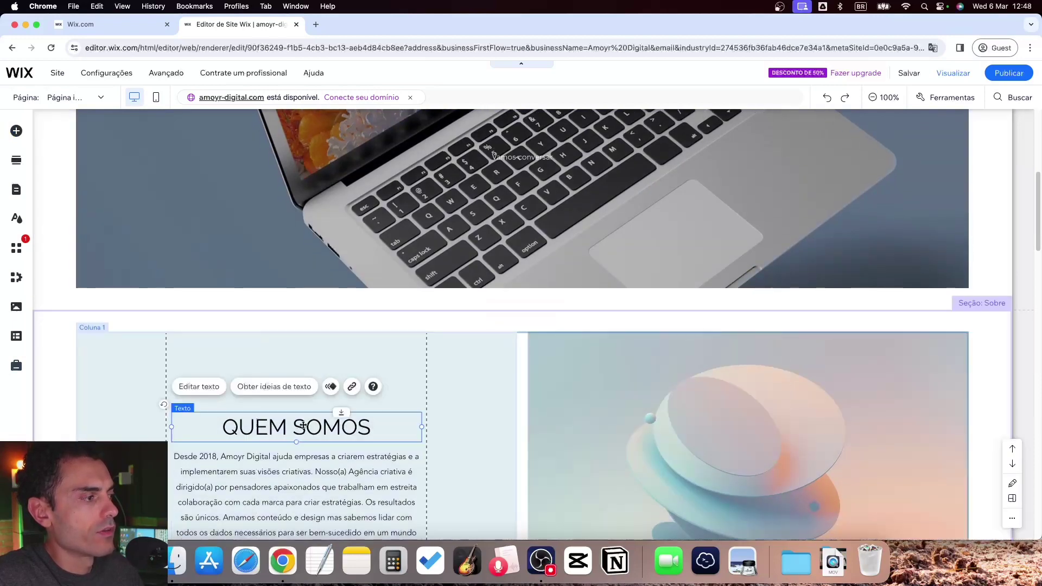
Duplicate the QUEM SOMOS heading into the empty section below and retitle it 'Nossos Cursos'
{"action": "scroll", "coordinate": [313, 396], "scroll_direction": "down", "scroll_amount": 1}
{"action": "right_click", "coordinate": [308, 389]}
{"action": "mouse_move", "coordinate": [339, 220]}
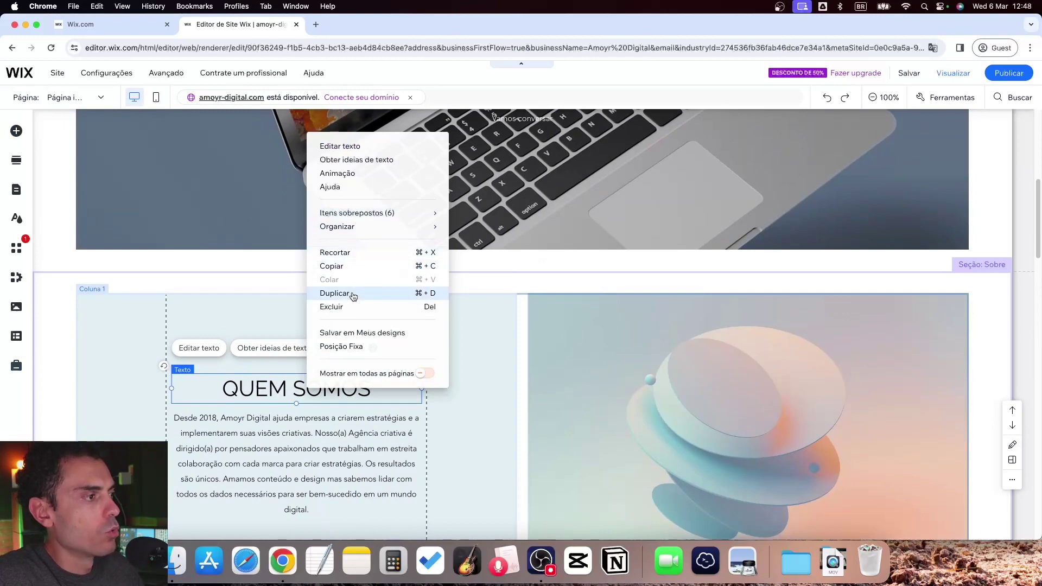
{"action": "left_click", "coordinate": [334, 293]}
{"action": "left_click_drag", "start_coordinate": [456, 406], "coordinate": [543, 254]}
{"action": "double_click", "coordinate": [542, 253]}
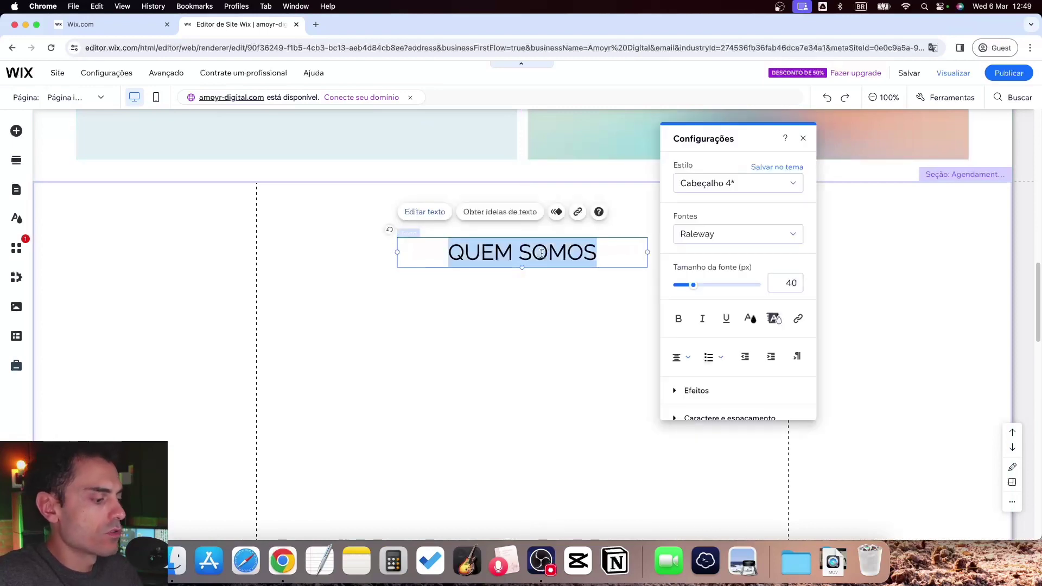
{"action": "type", "text": "Nossos Cursos"}
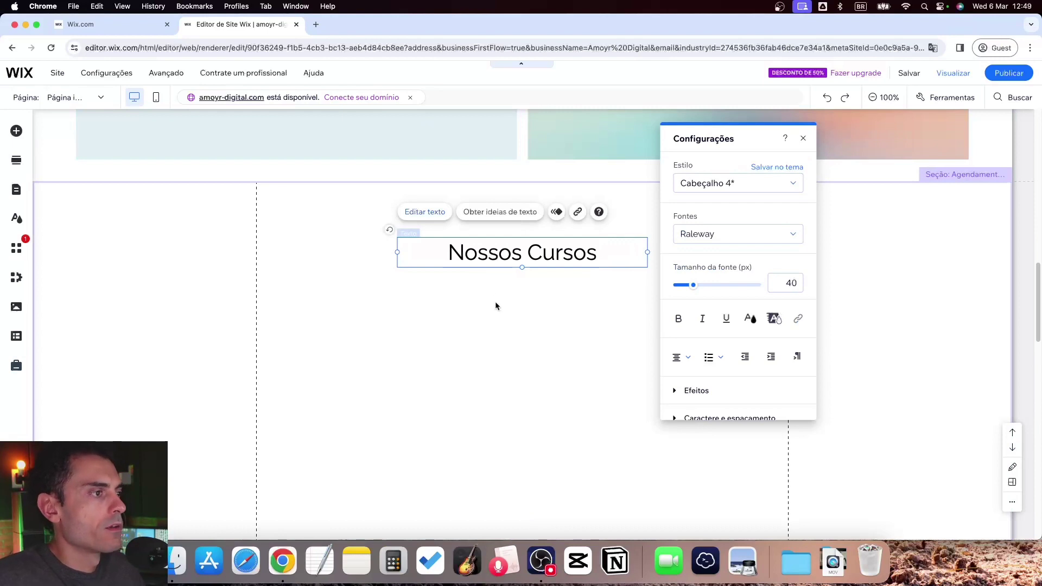
{"action": "left_click", "coordinate": [495, 303]}
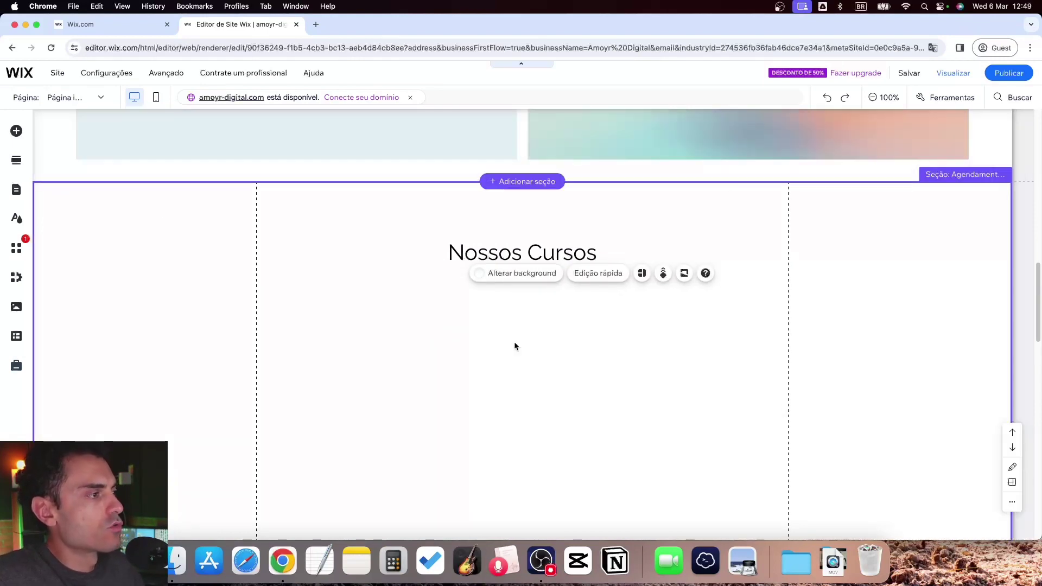
{"action": "scroll", "coordinate": [569, 395], "scroll_direction": "down", "scroll_amount": 1}
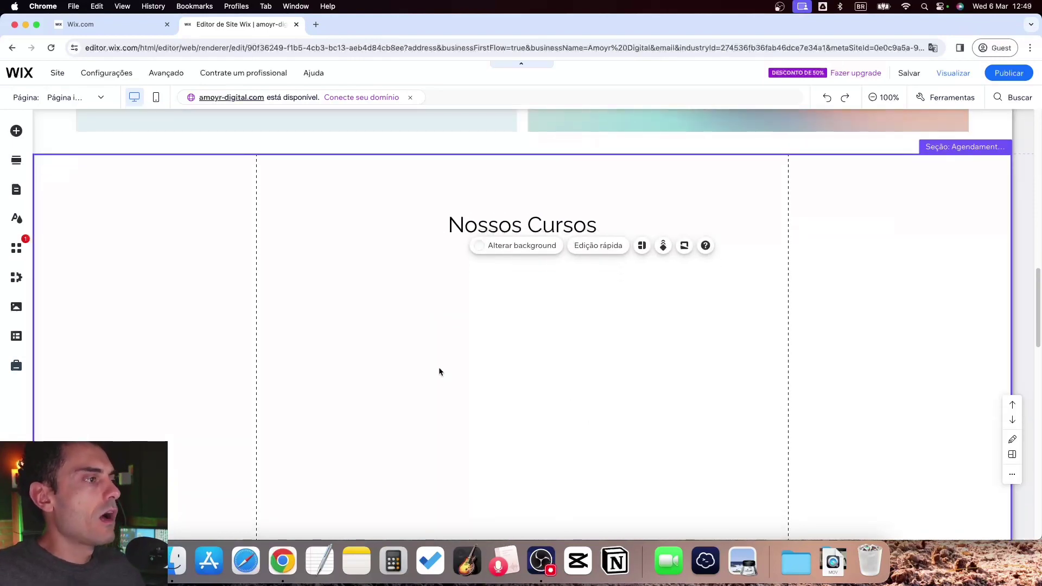
Browse the Add Elements panel and place a container box under the Nossos Cursos heading
{"action": "left_click", "coordinate": [17, 133]}
{"action": "left_click", "coordinate": [65, 221]}
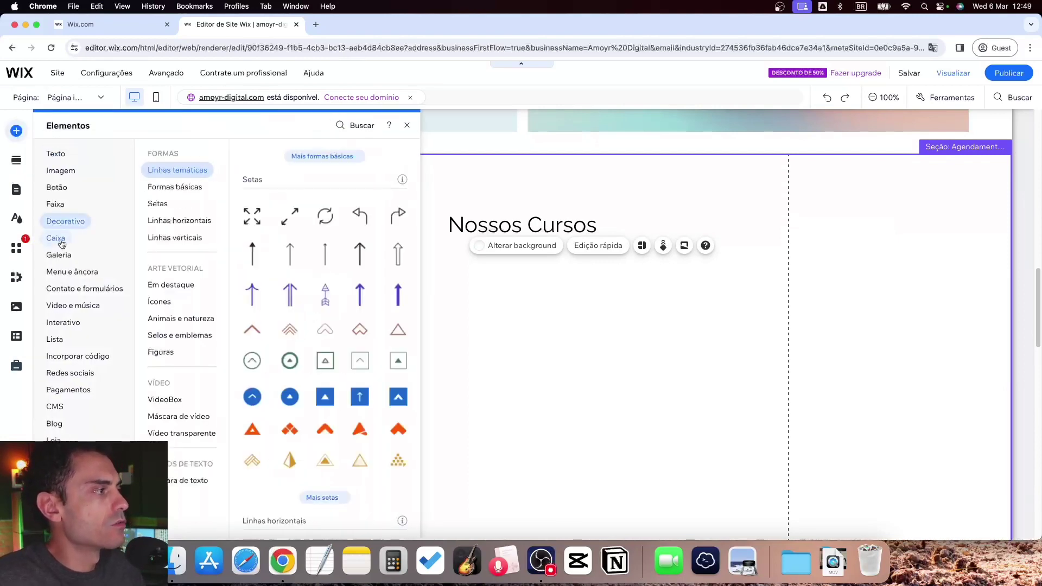
{"action": "left_click", "coordinate": [164, 188]}
{"action": "left_click", "coordinate": [163, 204]}
{"action": "left_click", "coordinate": [162, 221]}
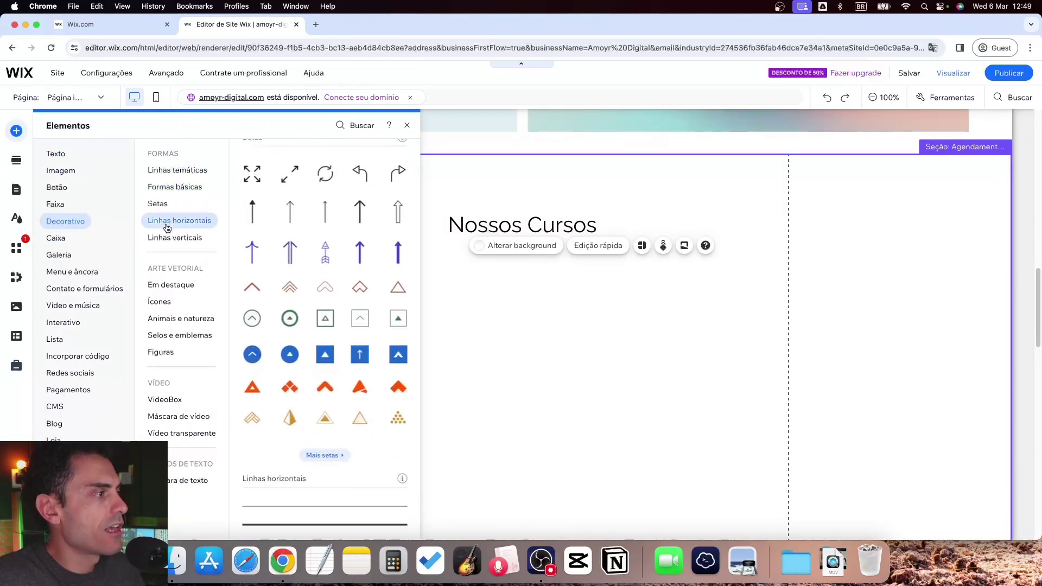
{"action": "left_click", "coordinate": [170, 239]}
{"action": "left_click", "coordinate": [171, 285]}
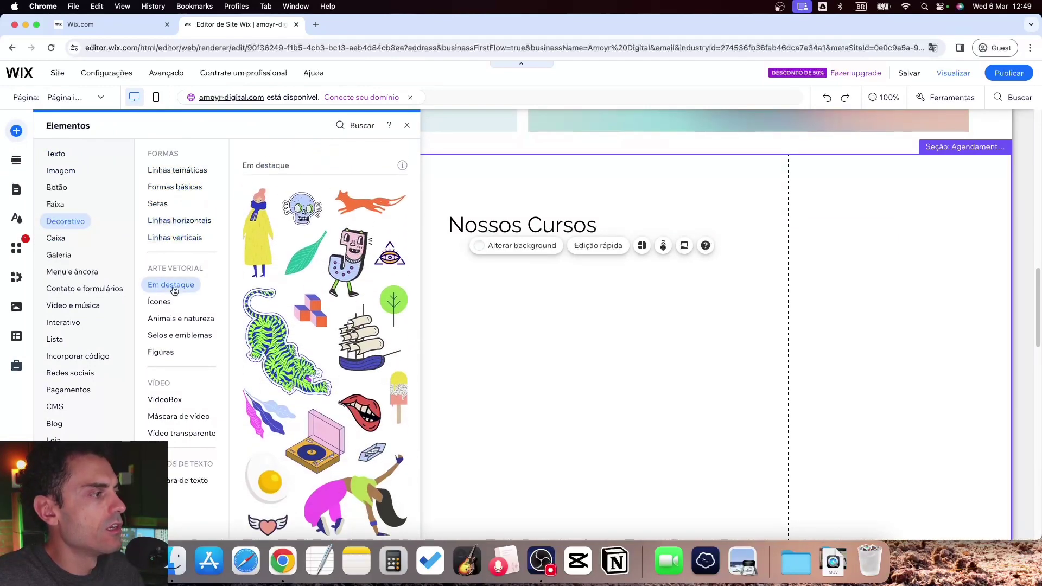
{"action": "left_click", "coordinate": [160, 302]}
{"action": "left_click", "coordinate": [164, 399]}
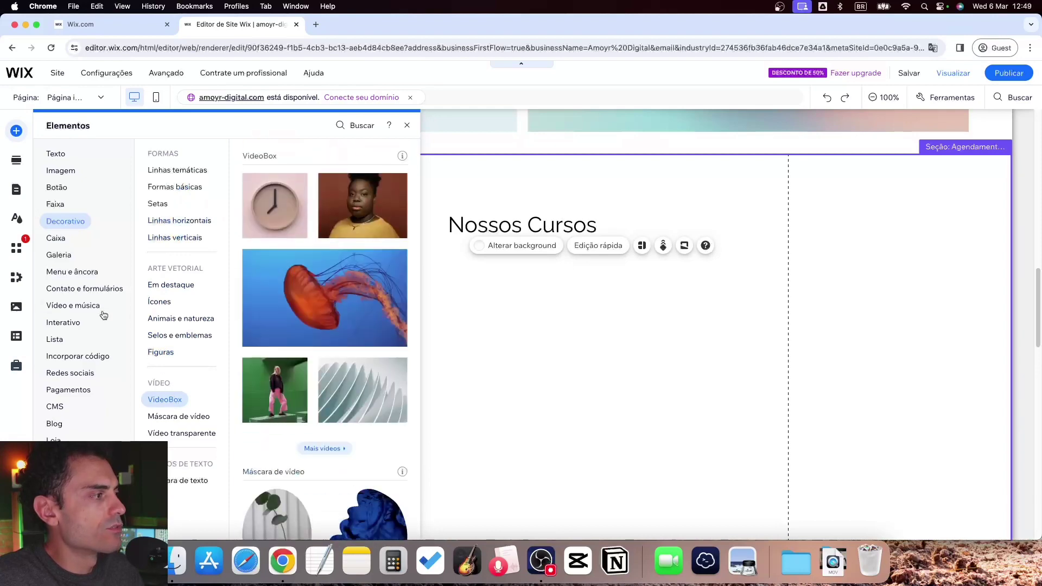
{"action": "left_click", "coordinate": [72, 305]}
{"action": "left_click", "coordinate": [57, 242]}
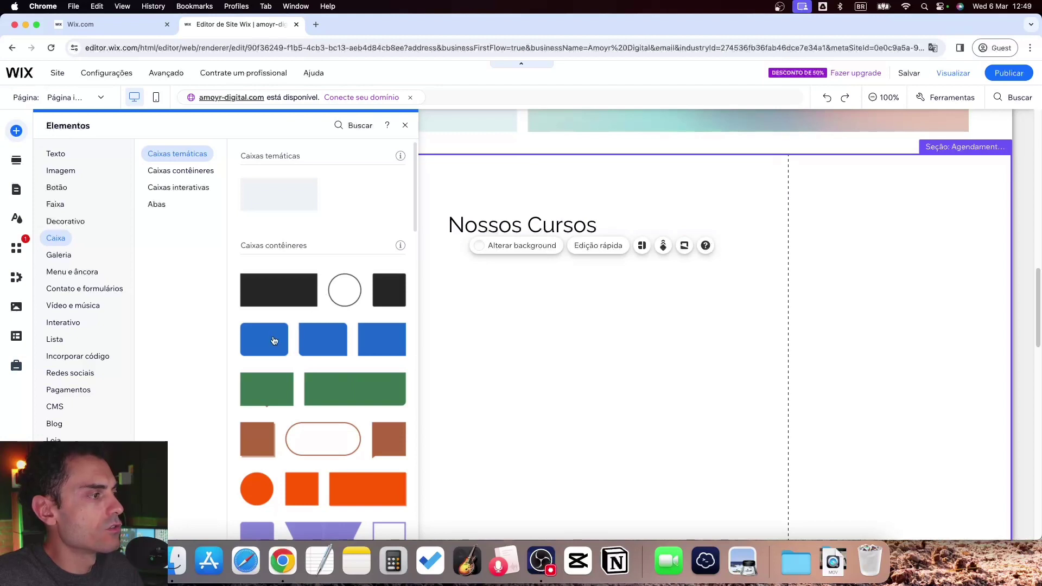
{"action": "mouse_move", "coordinate": [274, 341]}
{"action": "left_mouse_down"}
{"action": "mouse_move", "coordinate": [560, 318]}
{"action": "mouse_move", "coordinate": [430, 318]}
{"action": "mouse_move", "coordinate": [331, 332]}
{"action": "mouse_move", "coordinate": [360, 333]}
{"action": "mouse_move", "coordinate": [322, 326]}
{"action": "mouse_move", "coordinate": [425, 335]}
{"action": "mouse_move", "coordinate": [270, 344]}
{"action": "mouse_move", "coordinate": [311, 330]}
{"action": "mouse_move", "coordinate": [721, 336]}
{"action": "mouse_move", "coordinate": [552, 343]}
{"action": "left_mouse_up"}
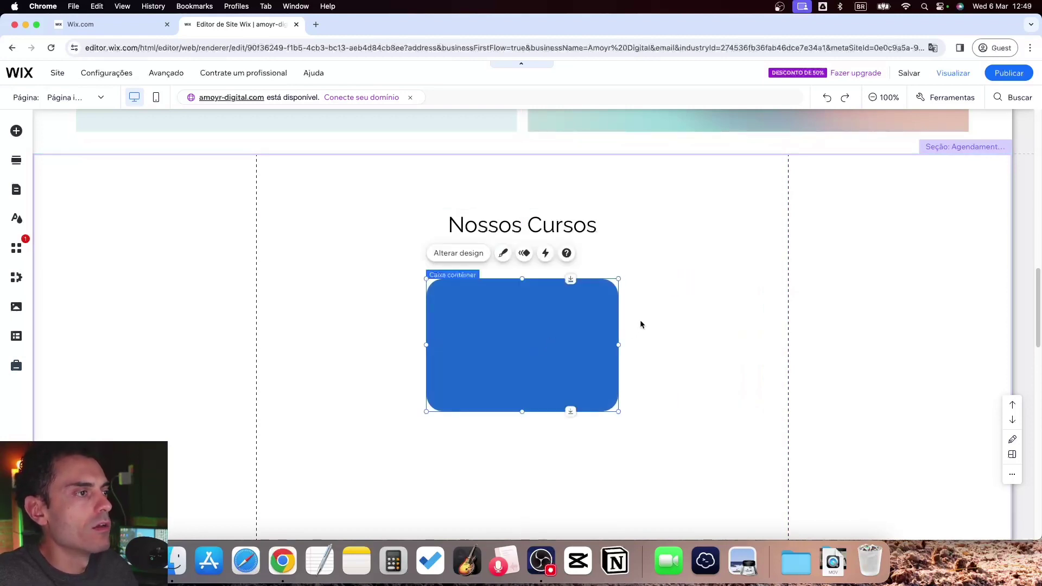
Change the container box's fill from blue to pale #E1EFF2
{"action": "left_click", "coordinate": [503, 253]}
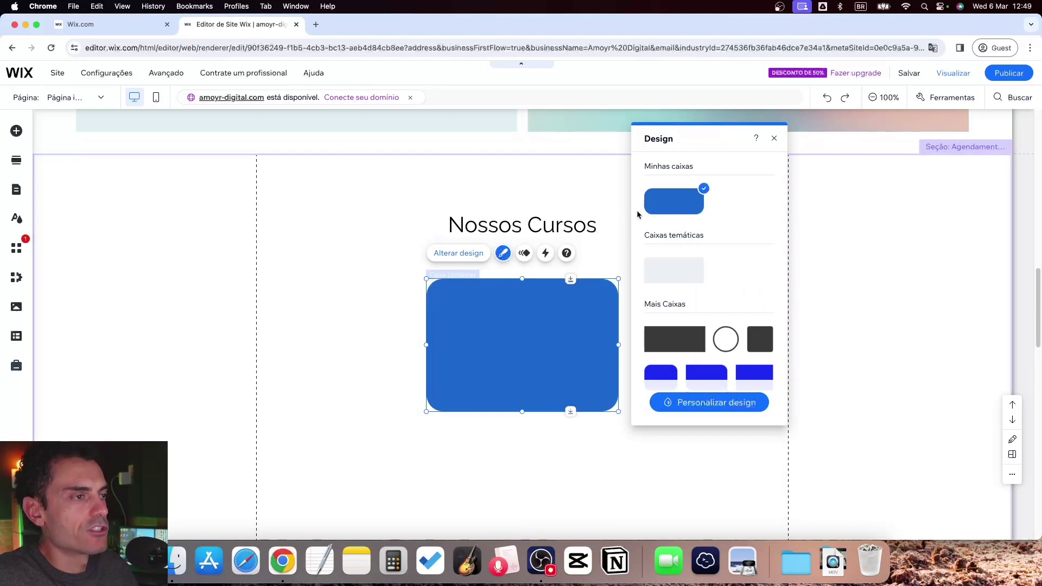
{"action": "left_click", "coordinate": [714, 403]}
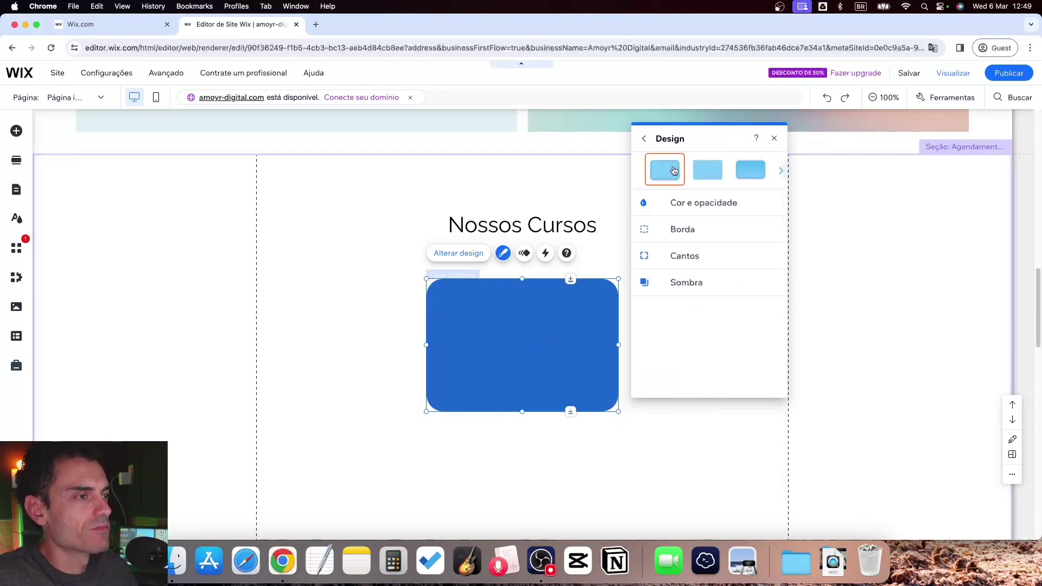
{"action": "left_click", "coordinate": [691, 204]}
{"action": "left_click", "coordinate": [765, 245]}
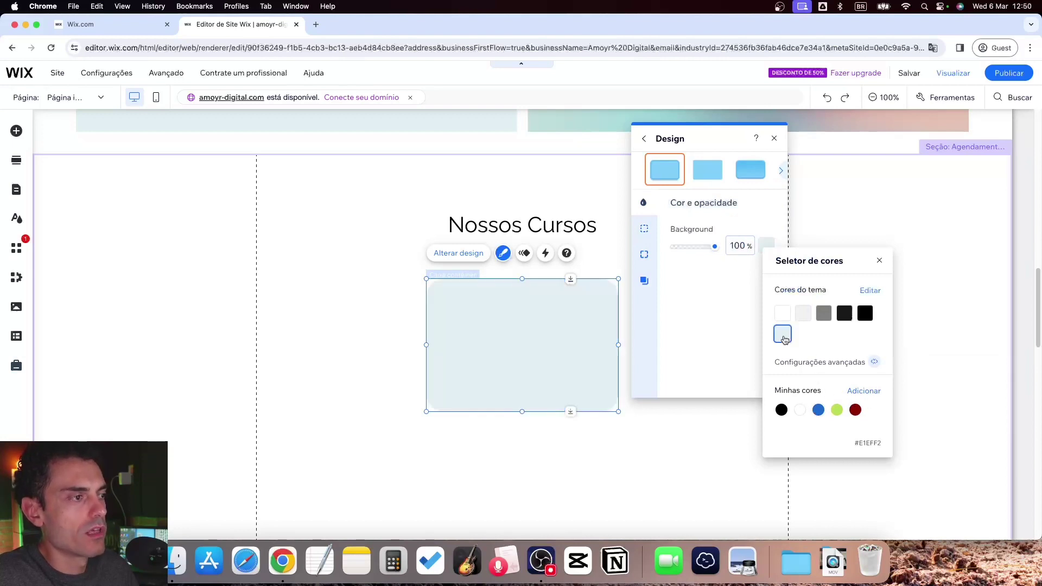
{"action": "left_click", "coordinate": [692, 464]}
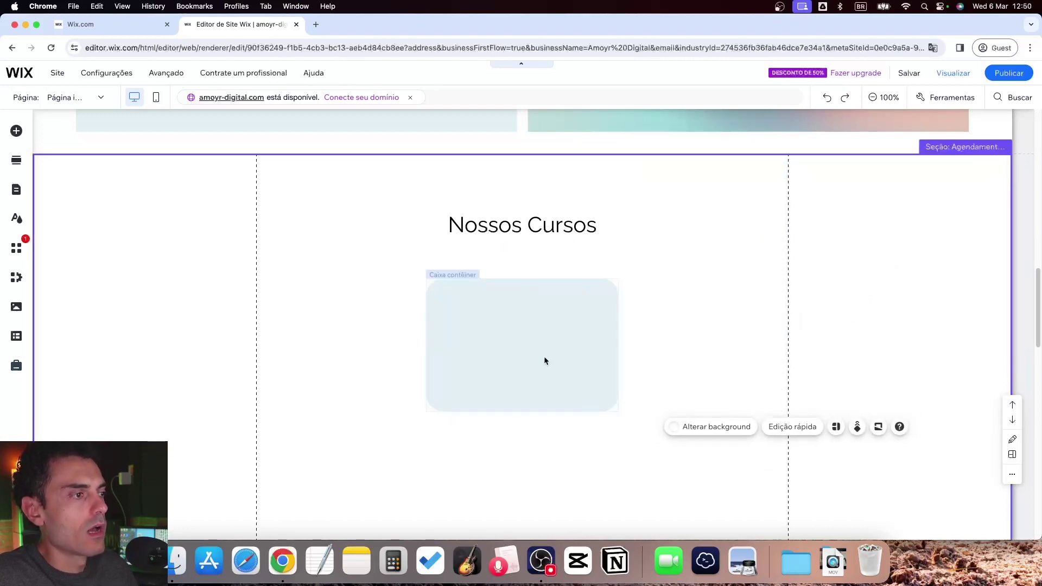
{"action": "left_click", "coordinate": [499, 233]}
Duplicate the Nossos Cursos heading onto the course box as a bold 'Como Criar Sites' title
{"action": "right_click", "coordinate": [495, 225]}
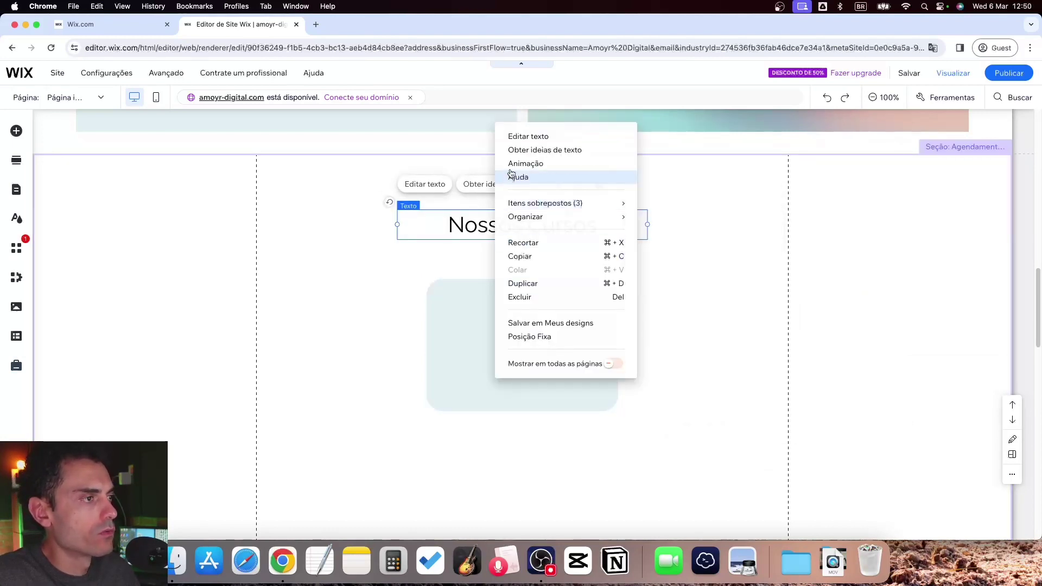
{"action": "left_click", "coordinate": [523, 283]}
{"action": "left_click_drag", "start_coordinate": [507, 238], "coordinate": [497, 309]}
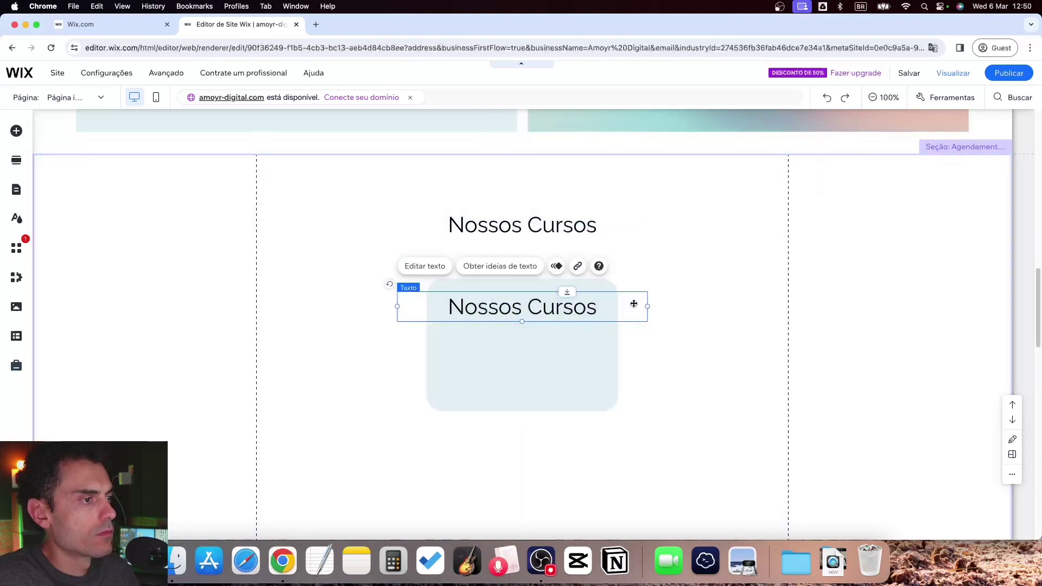
{"action": "left_click_drag", "start_coordinate": [648, 307], "coordinate": [578, 311]}
{"action": "double_click", "coordinate": [559, 309]}
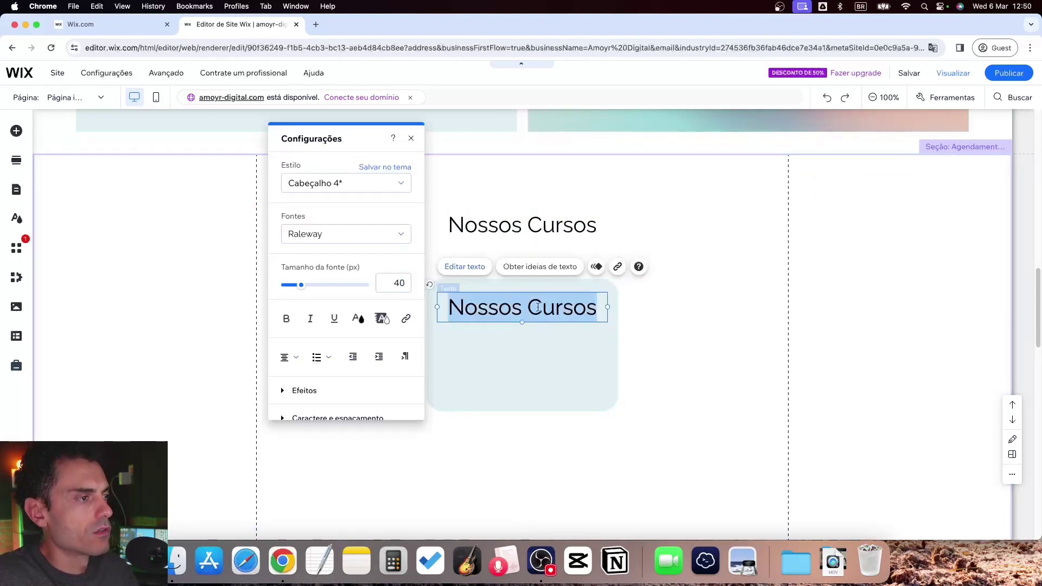
{"action": "left_click", "coordinate": [286, 319]}
{"action": "left_click", "coordinate": [386, 281]}
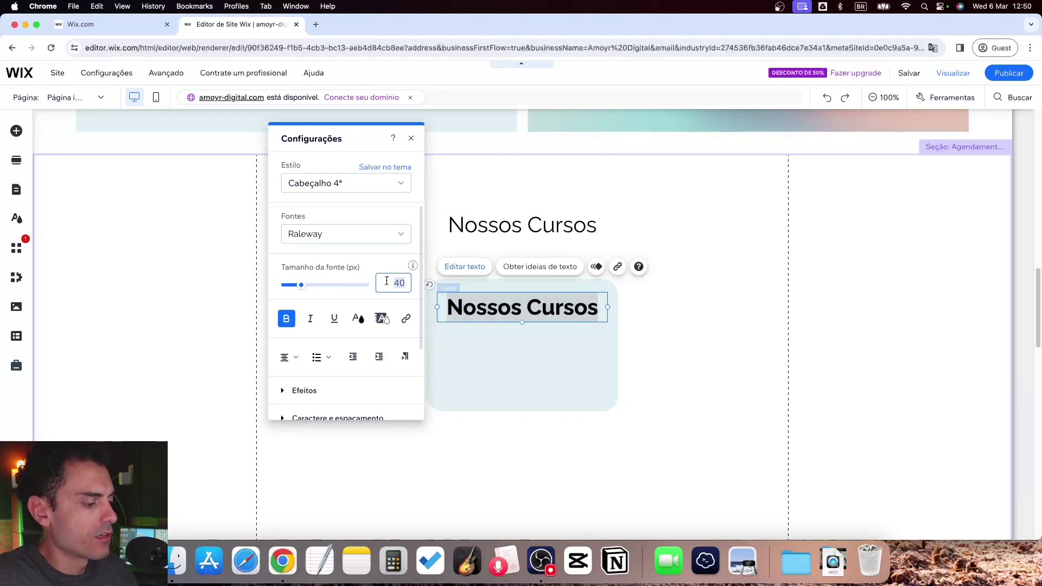
{"action": "type", "text": "24"}
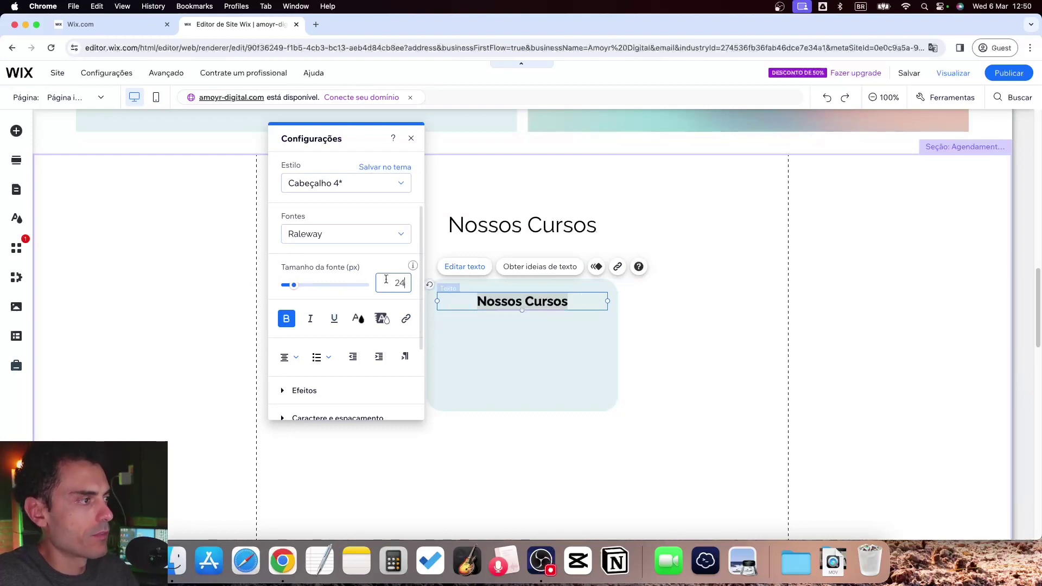
{"action": "left_click", "coordinate": [660, 407]}
{"action": "double_click", "coordinate": [510, 303]}
{"action": "type", "text": "Como Criar Sites"}
{"action": "left_click", "coordinate": [717, 305]}
Reposition the course box and enlarge the Como Criar Sites title to 36 px
{"action": "left_click", "coordinate": [574, 302]}
{"action": "left_click", "coordinate": [574, 302]}
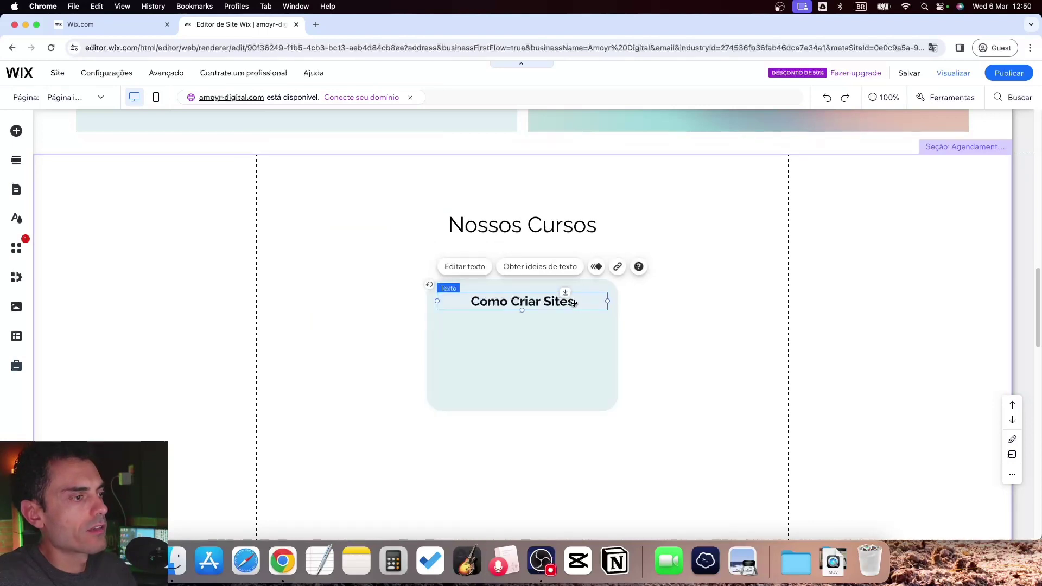
{"action": "left_click", "coordinate": [605, 338]}
{"action": "left_click_drag", "start_coordinate": [604, 337], "coordinate": [586, 337]}
{"action": "double_click", "coordinate": [535, 297]}
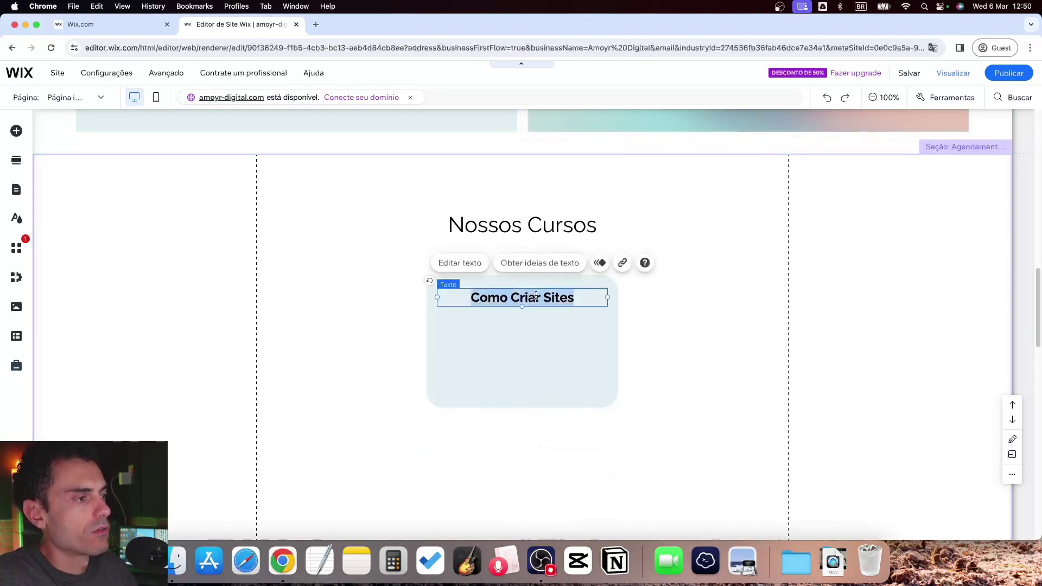
{"action": "left_click", "coordinate": [399, 283]}
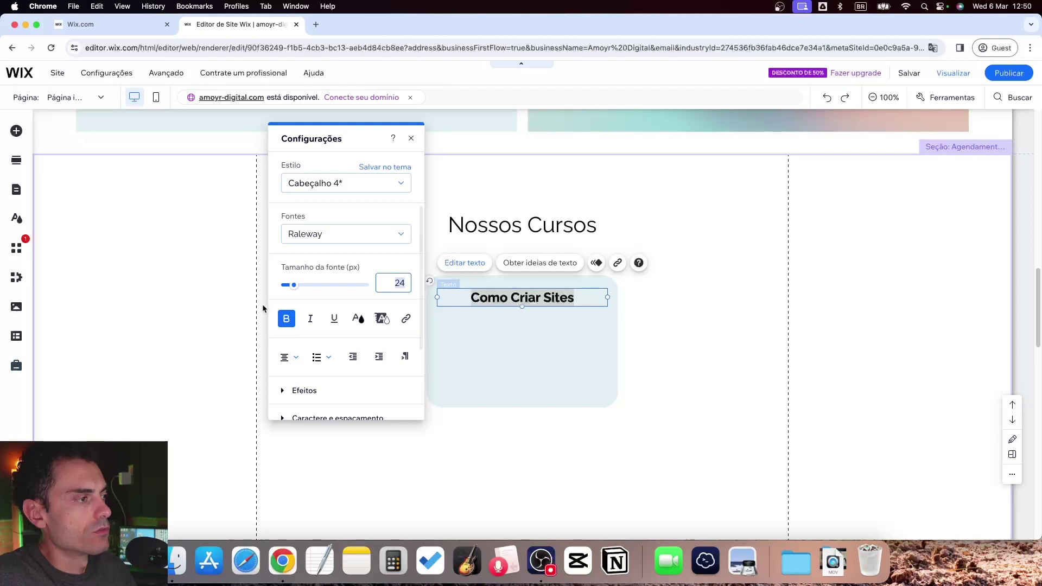
{"action": "left_click_drag", "start_coordinate": [292, 289], "coordinate": [299, 288]}
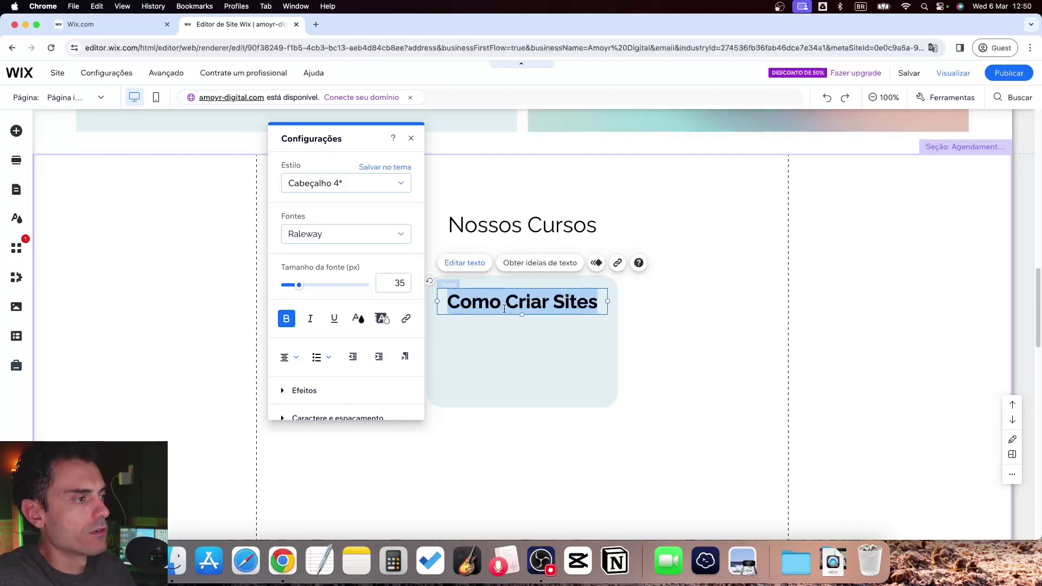
{"action": "left_click", "coordinate": [392, 283]}
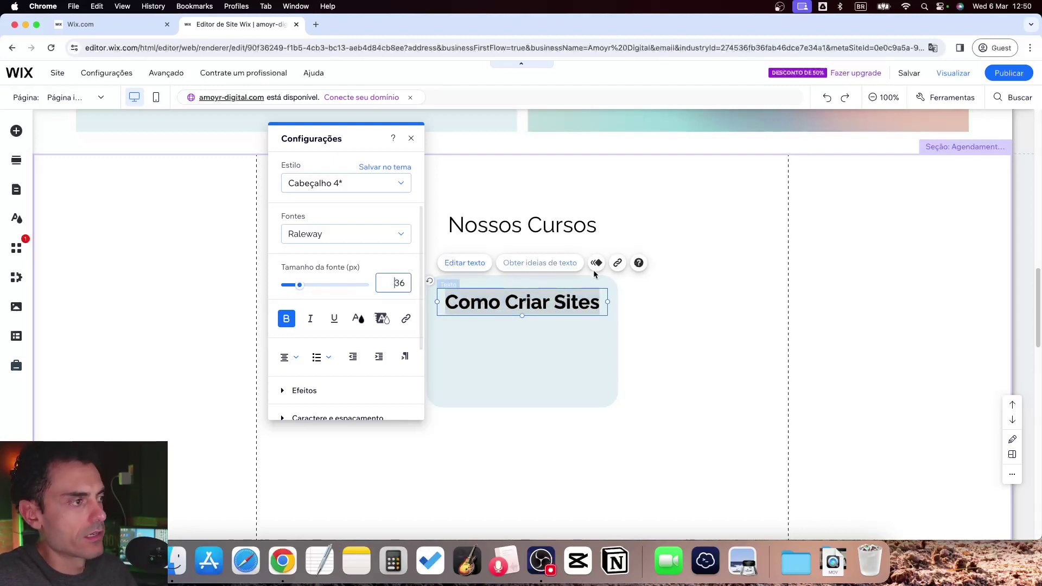
Copy the QUEM SOMOS paragraph and paste it into the course box
{"action": "scroll", "coordinate": [260, 239], "scroll_direction": "up", "scroll_amount": 5}
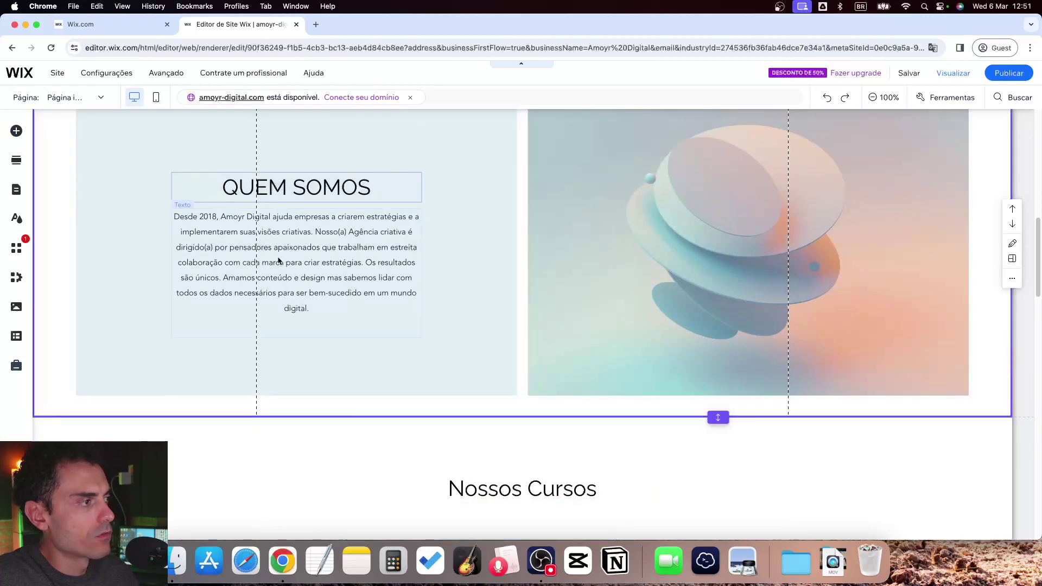
{"action": "left_click", "coordinate": [278, 259]}
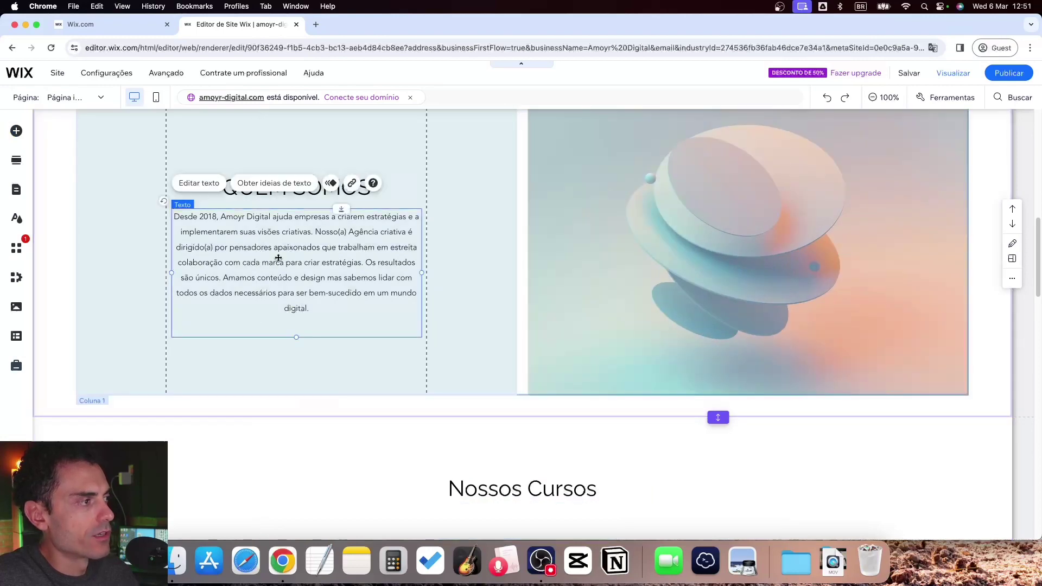
{"action": "right_click", "coordinate": [278, 258]}
{"action": "left_click", "coordinate": [302, 260]}
{"action": "scroll", "coordinate": [379, 328], "scroll_direction": "down", "scroll_amount": 5}
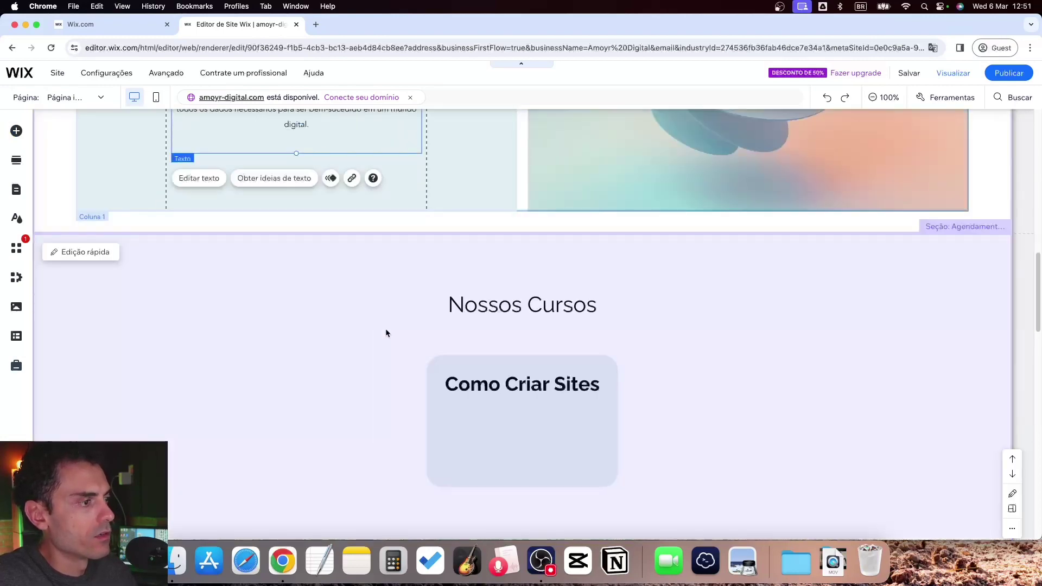
{"action": "right_click", "coordinate": [491, 372]}
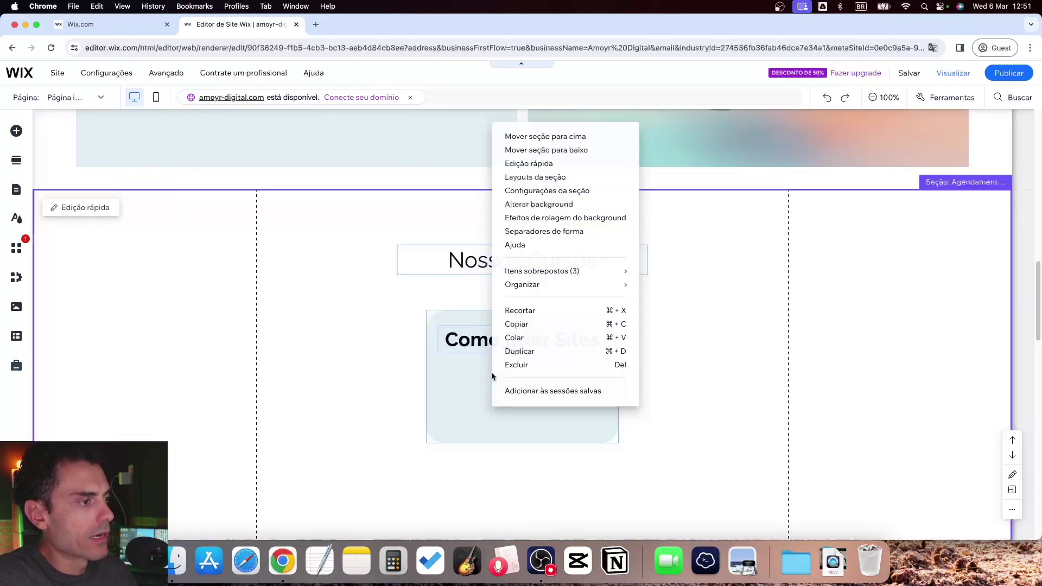
{"action": "left_click", "coordinate": [515, 338]}
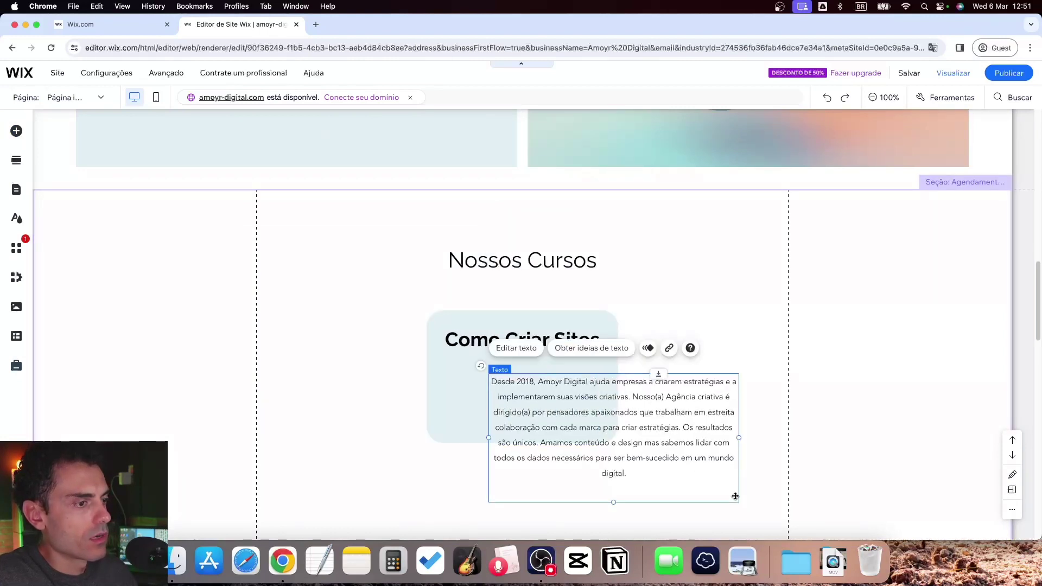
Replace the pasted paragraph with 'Aprenda a criar sites perfeitos em um curso direto ao ponto!'
{"action": "double_click", "coordinate": [602, 418]}
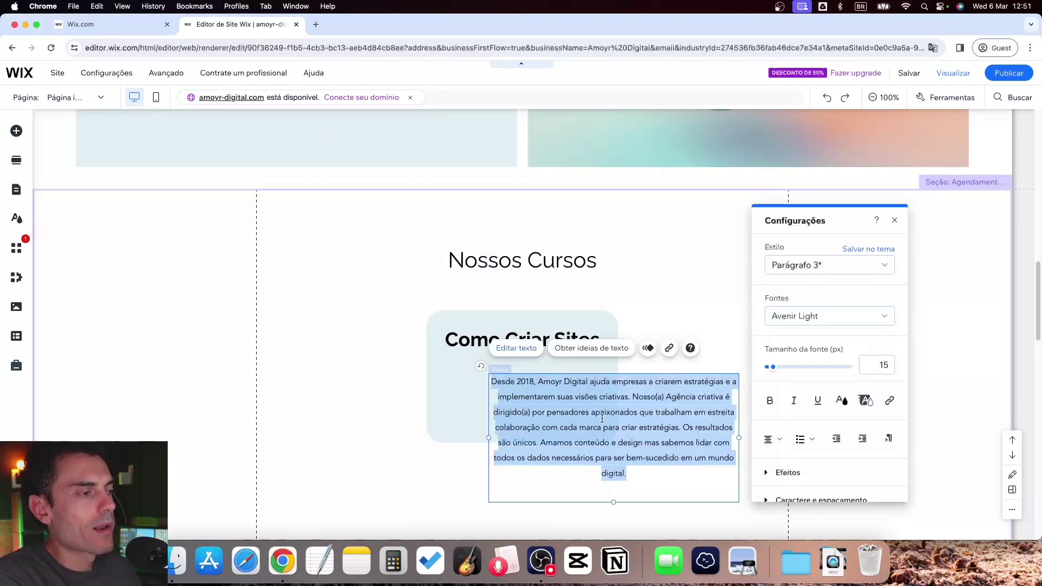
{"action": "type", "text": "Aprenda a f"}
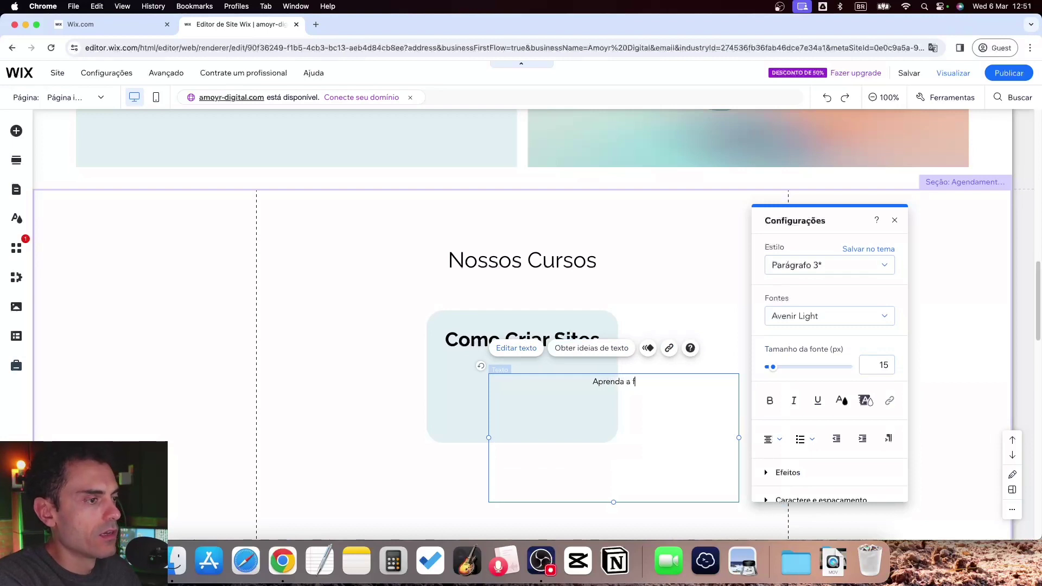
{"action": "key", "text": "BackSpace"}
{"action": "type", "text": "criar site"}
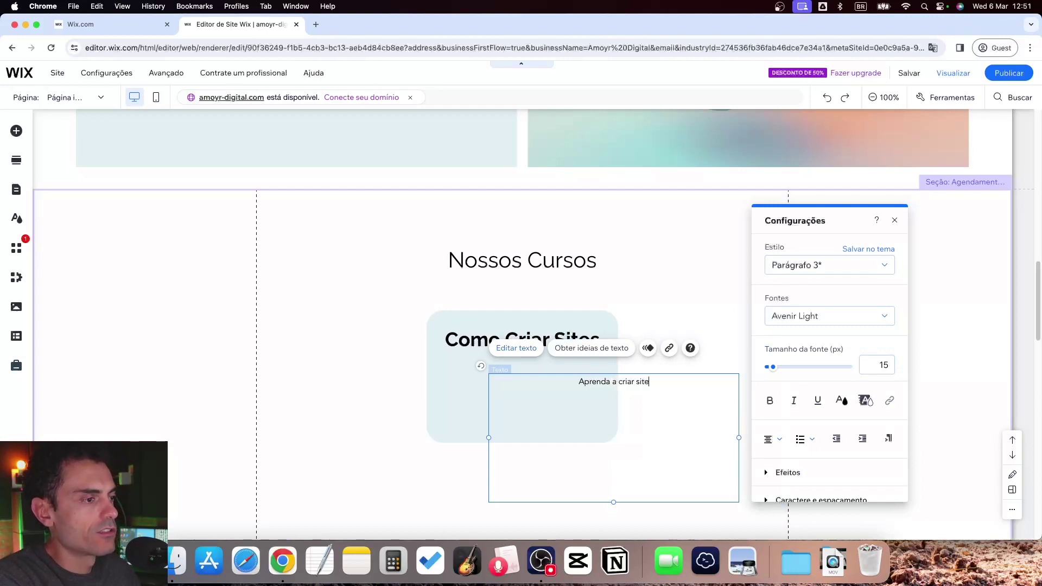
{"action": "type", "text": "s perfeitos"}
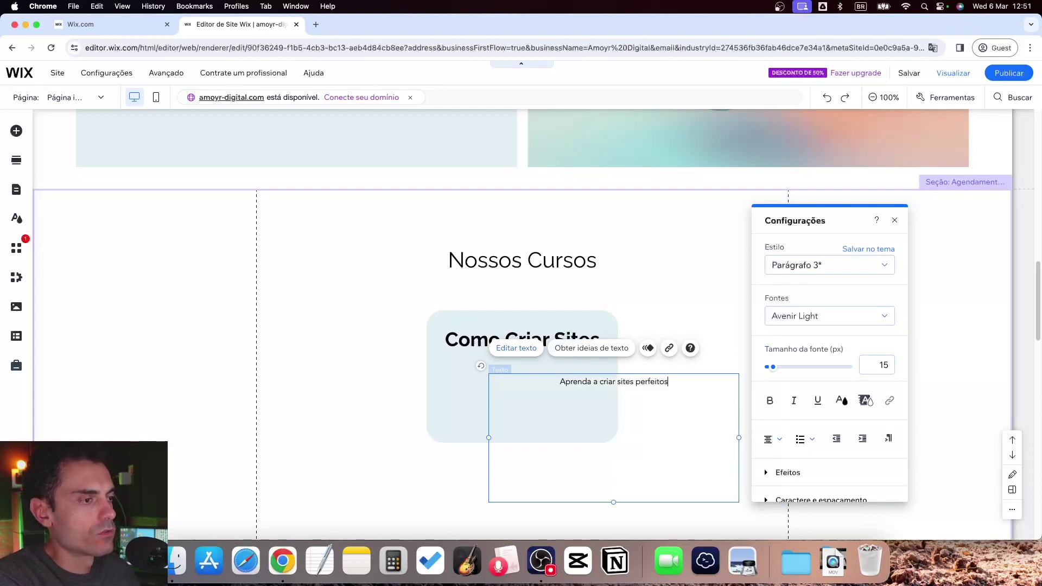
{"action": "type", "text": " em um curso"}
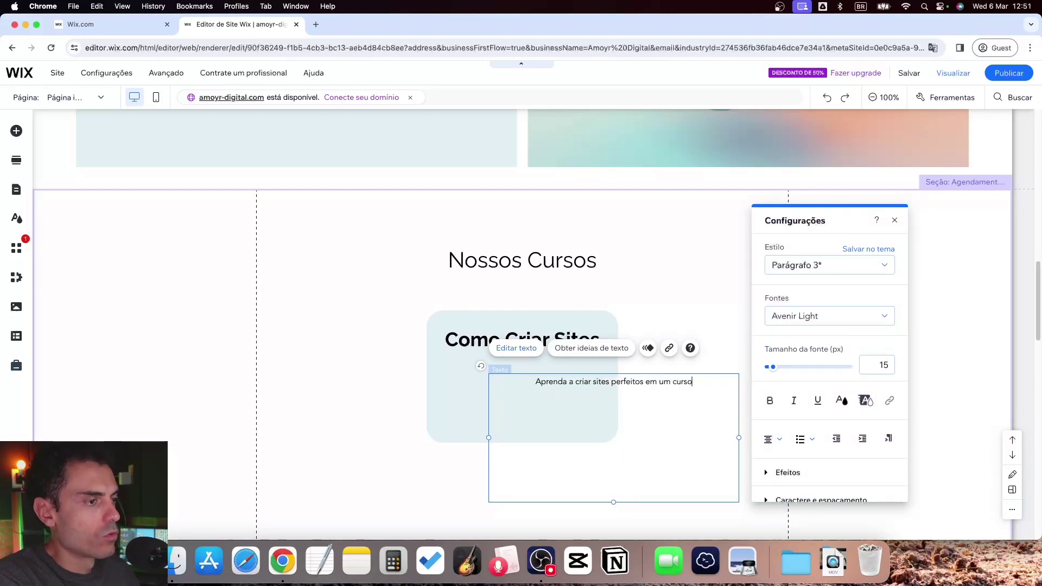
{"action": "type", "text": " direto ao pon"}
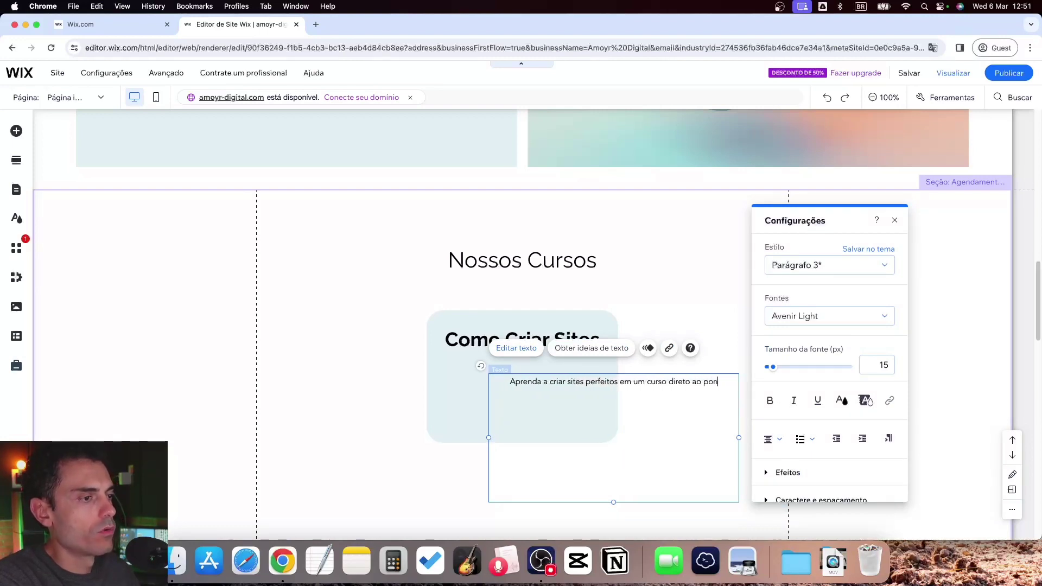
{"action": "type", "text": "to!"}
Resize the description box and centre it beneath the Como Criar Sites title
{"action": "left_click_drag", "start_coordinate": [739, 437], "coordinate": [636, 445]}
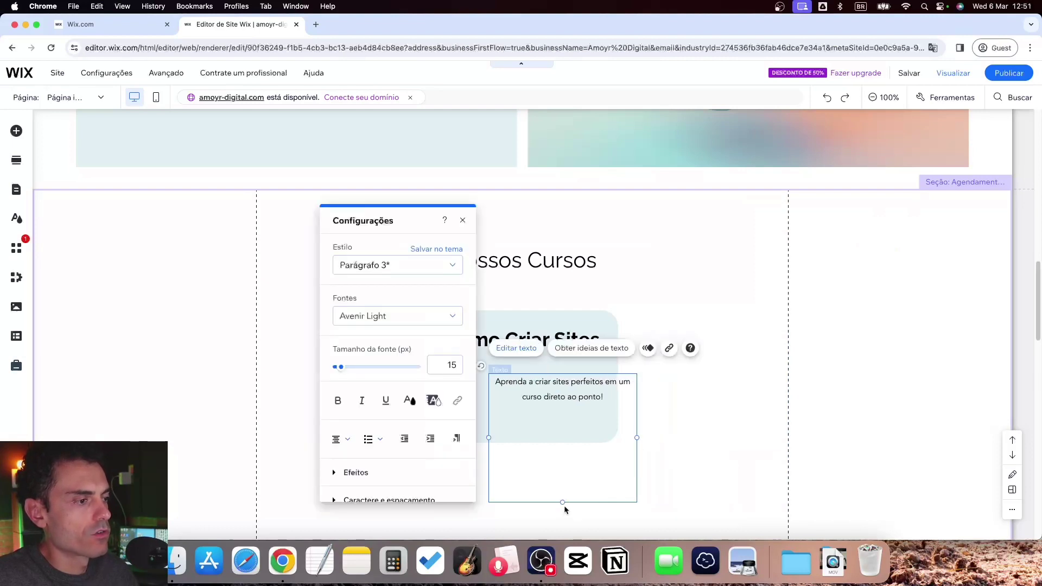
{"action": "left_click_drag", "start_coordinate": [563, 504], "coordinate": [562, 410]}
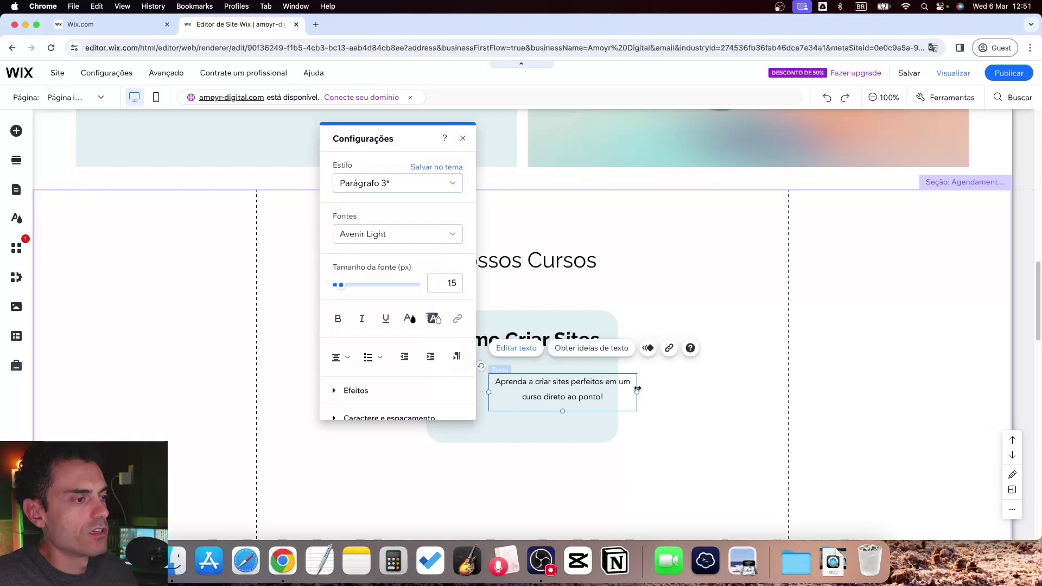
{"action": "left_click_drag", "start_coordinate": [637, 392], "coordinate": [526, 384]}
{"action": "left_click", "coordinate": [636, 394]}
{"action": "left_click_drag", "start_coordinate": [464, 375], "coordinate": [446, 374]}
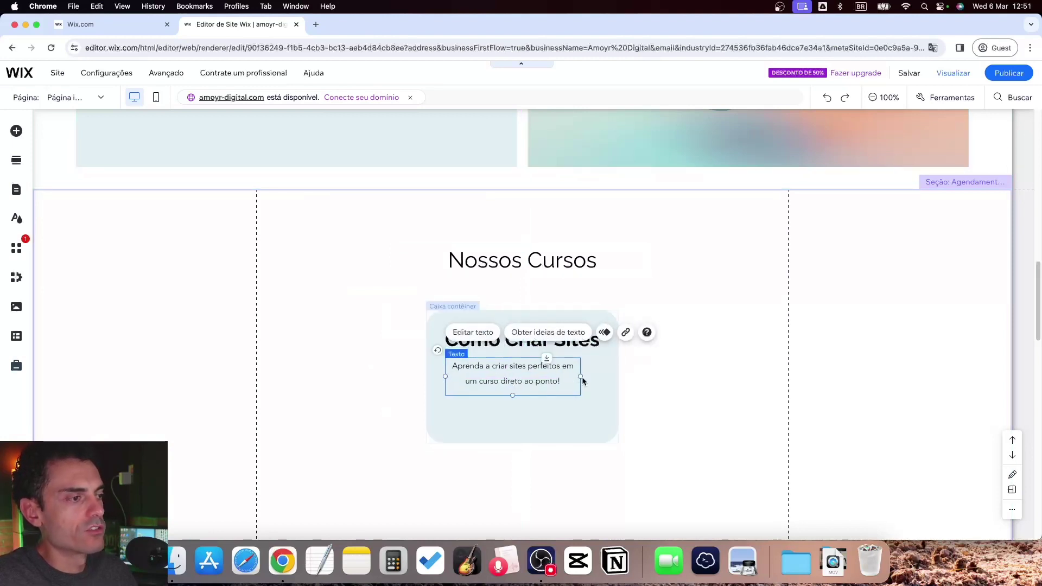
{"action": "left_click_drag", "start_coordinate": [582, 376], "coordinate": [600, 377]}
{"action": "left_click_drag", "start_coordinate": [501, 380], "coordinate": [500, 379]}
Add a black themed 'Botão' button inside the Como Criar Sites course box
{"action": "left_click", "coordinate": [500, 411]}
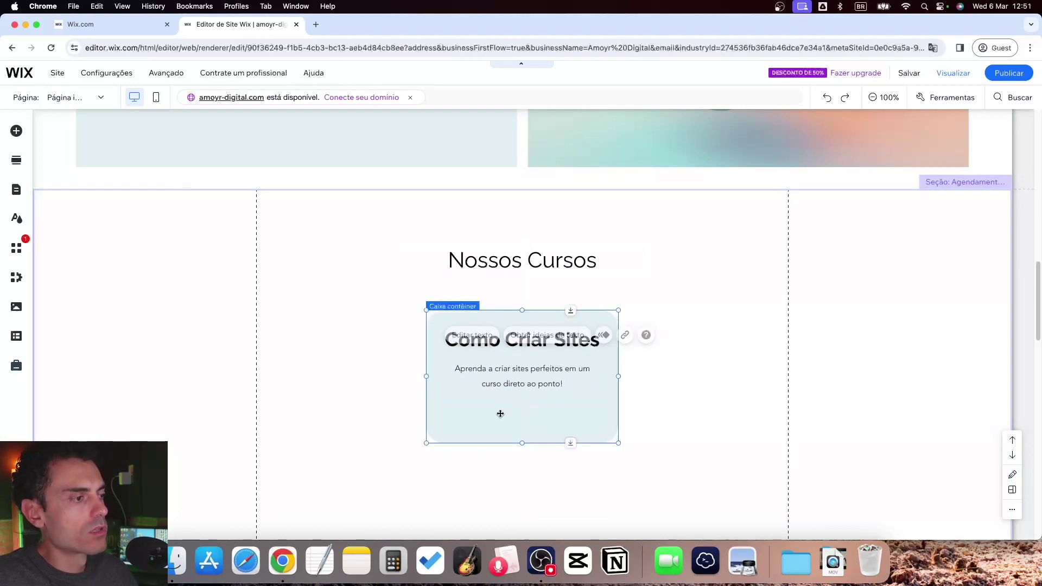
{"action": "left_click", "coordinate": [16, 130]}
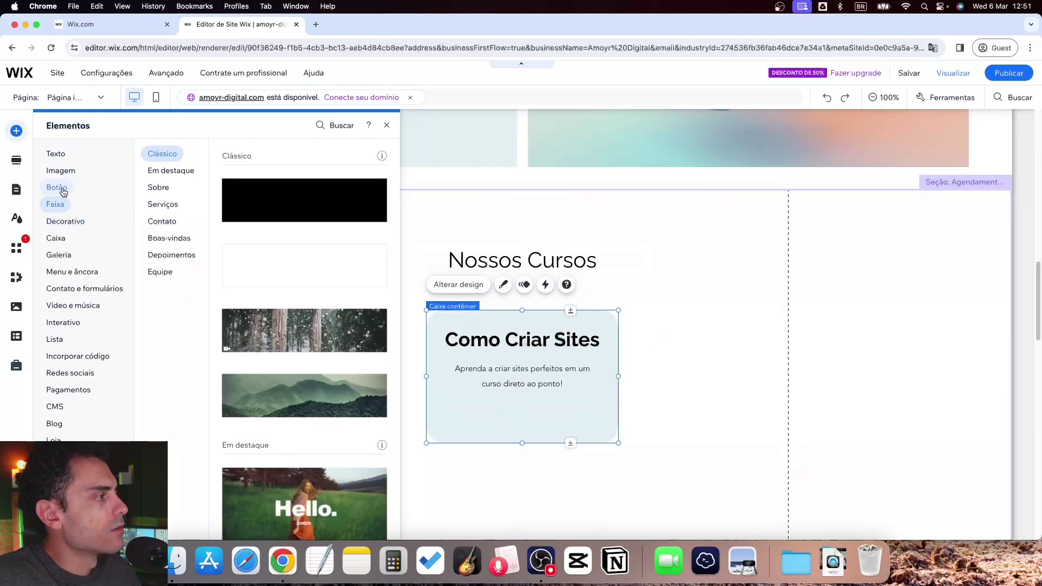
{"action": "mouse_move", "coordinate": [62, 190]}
{"action": "mouse_move", "coordinate": [158, 187]}
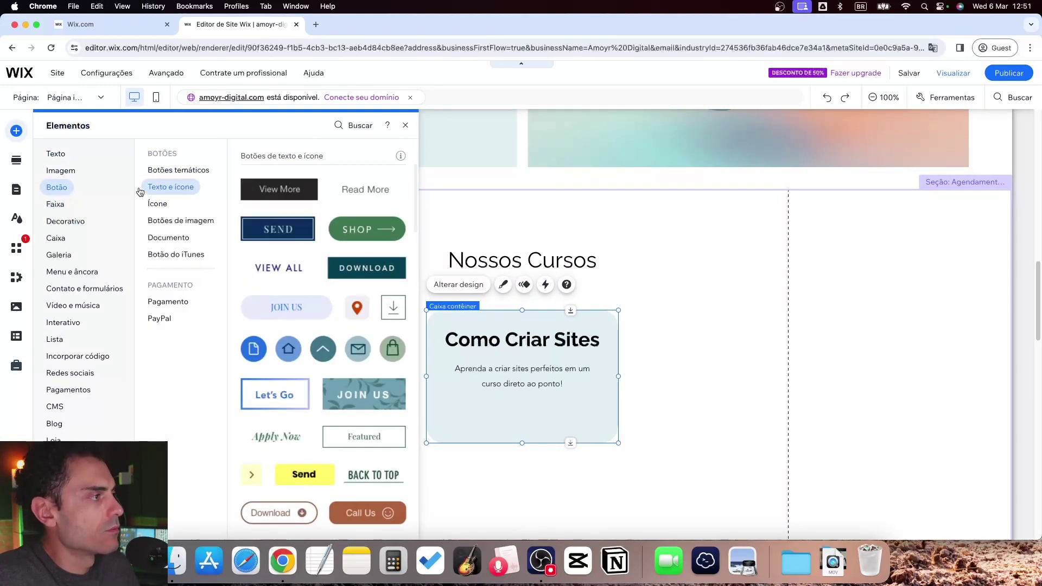
{"action": "left_click", "coordinate": [163, 170]}
{"action": "left_click", "coordinate": [169, 188]}
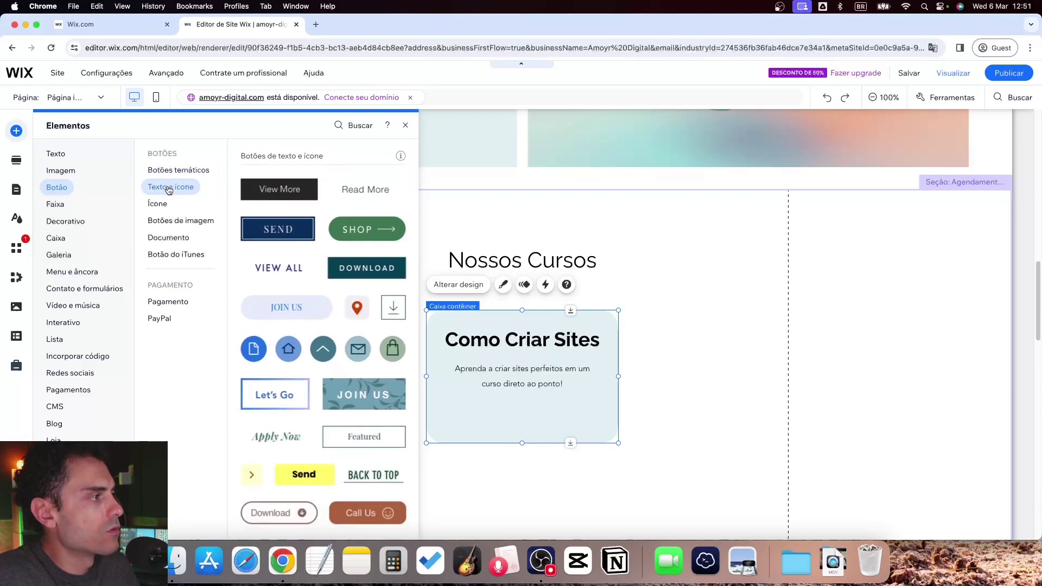
{"action": "mouse_move", "coordinate": [172, 220]}
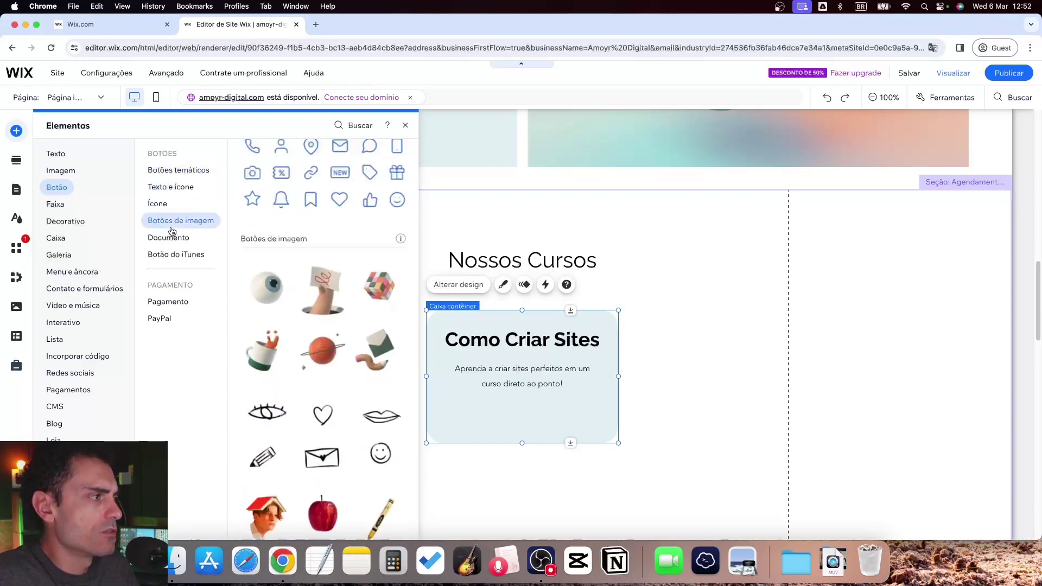
{"action": "left_click", "coordinate": [166, 173]}
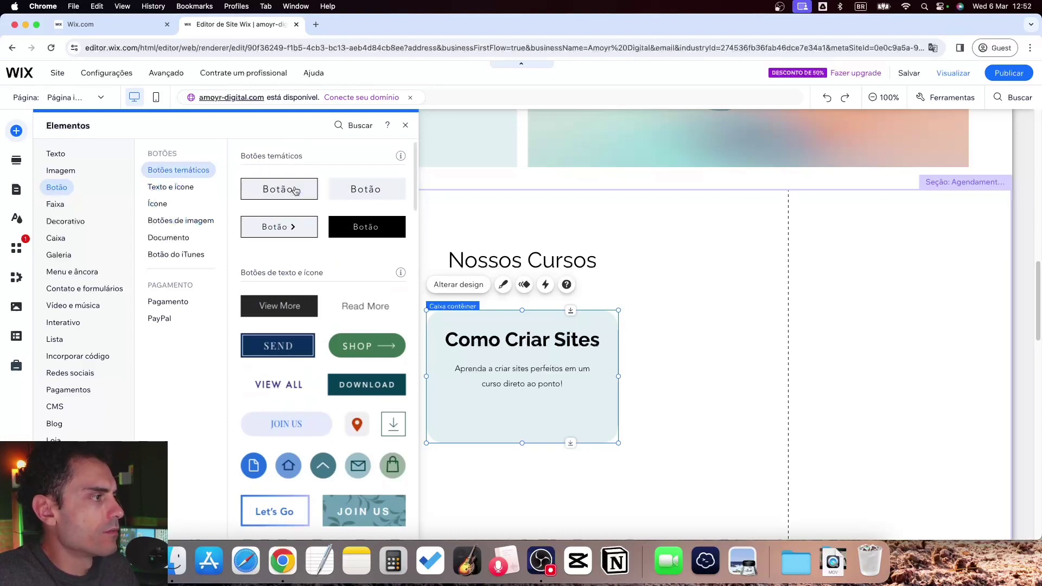
{"action": "left_click_drag", "start_coordinate": [275, 193], "coordinate": [518, 414]}
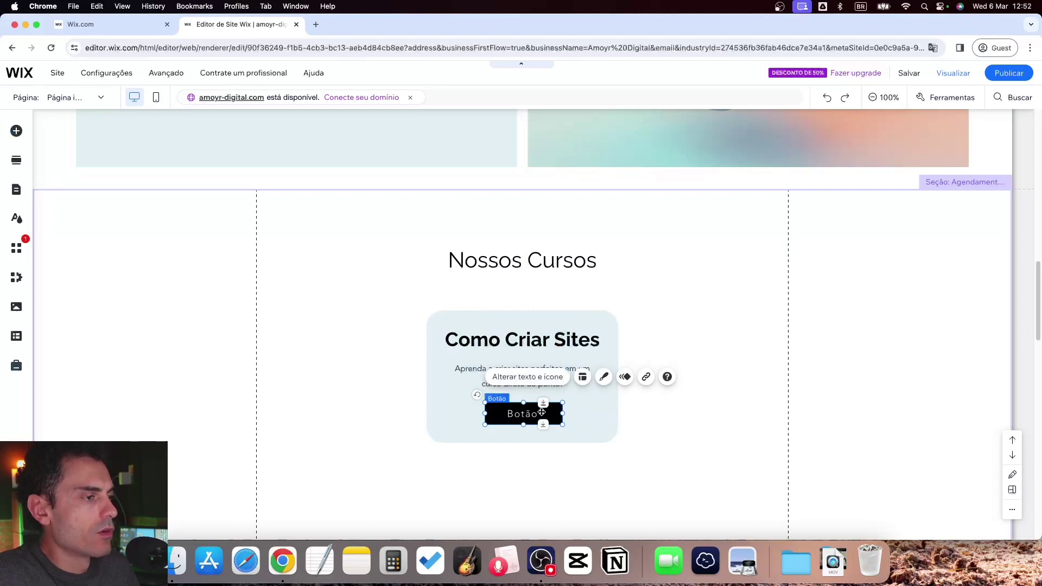
Relabel the button 'Comprar Agora' and set its link type to an external site
{"action": "double_click", "coordinate": [510, 414]}
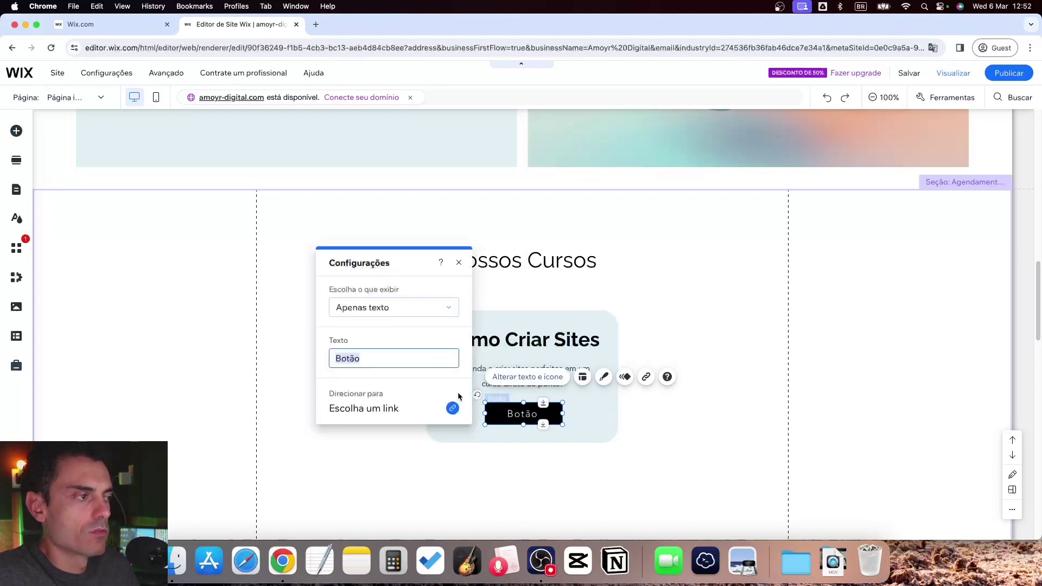
{"action": "key", "text": "BackSpace"}
{"action": "type", "text": "Comprar Agora"}
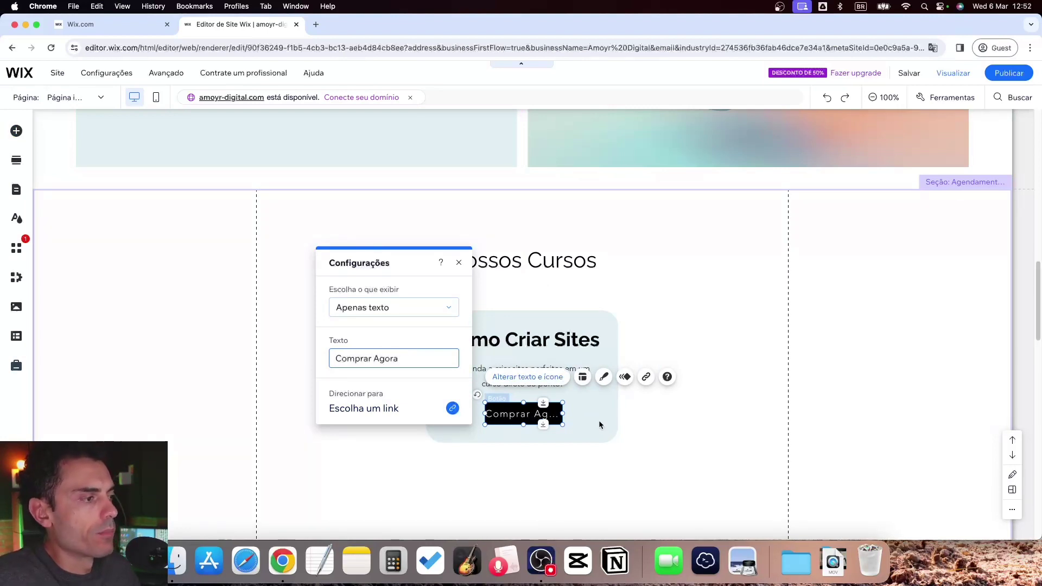
{"action": "left_click", "coordinate": [355, 410]}
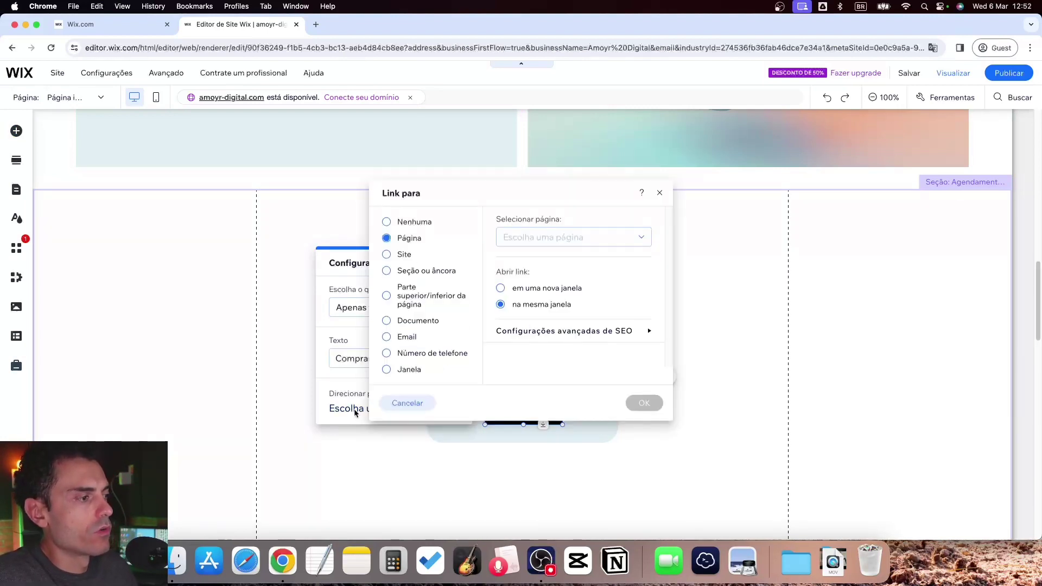
{"action": "left_click", "coordinate": [387, 255]}
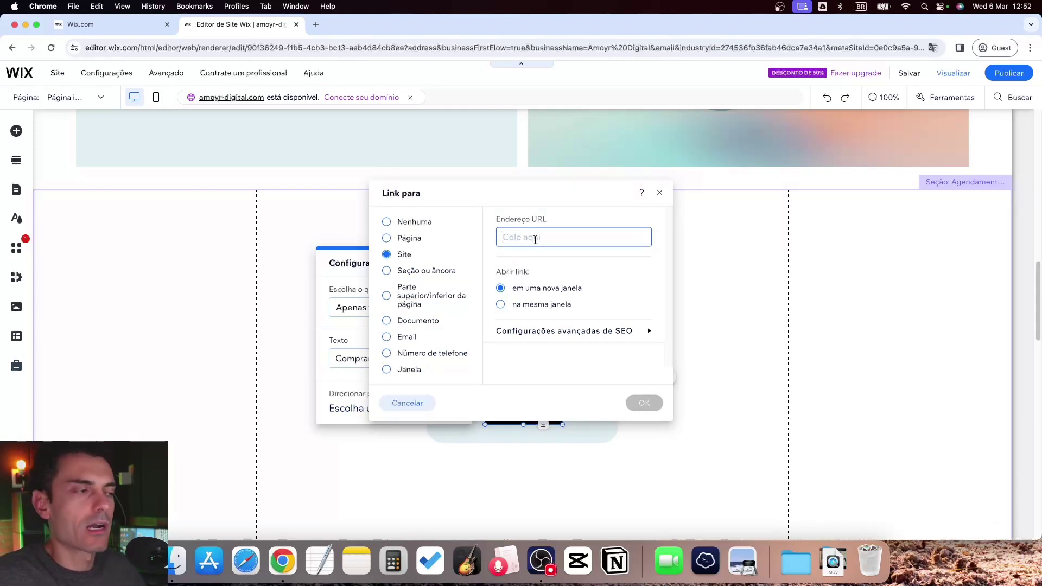
Copy the Hotmart page address from Chrome and return to the maximised editor
{"action": "left_click", "coordinate": [203, 54]}
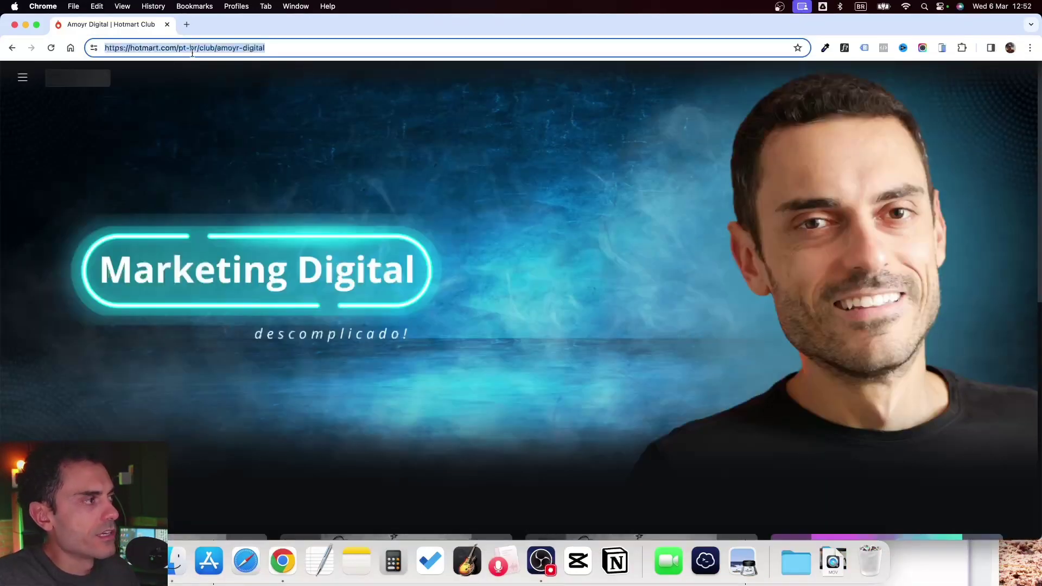
{"action": "scroll", "coordinate": [476, 247], "scroll_direction": "down", "scroll_amount": 5}
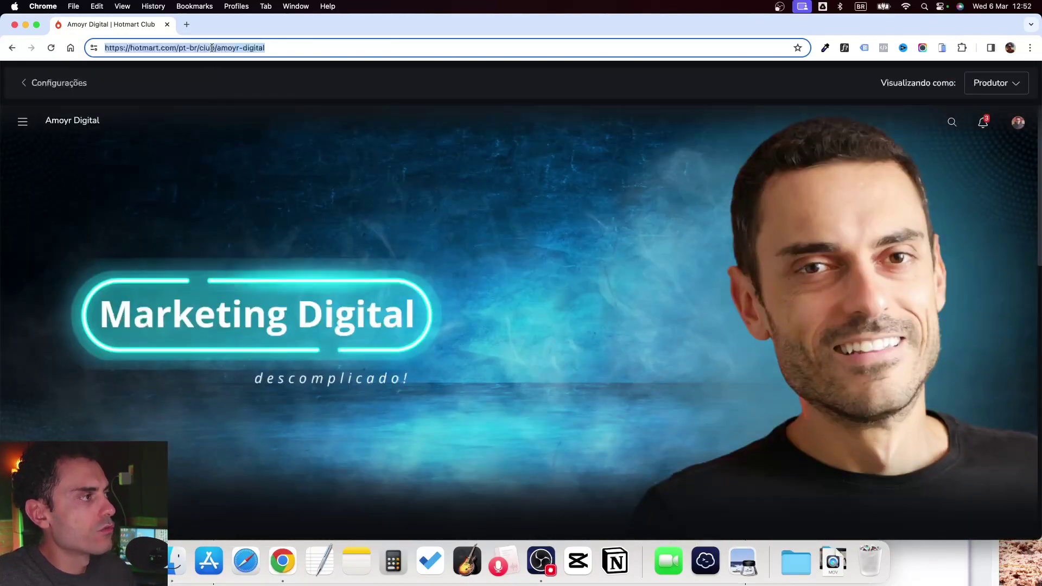
{"action": "right_click", "coordinate": [212, 48]}
{"action": "left_click", "coordinate": [231, 137]}
{"action": "left_click", "coordinate": [167, 24]}
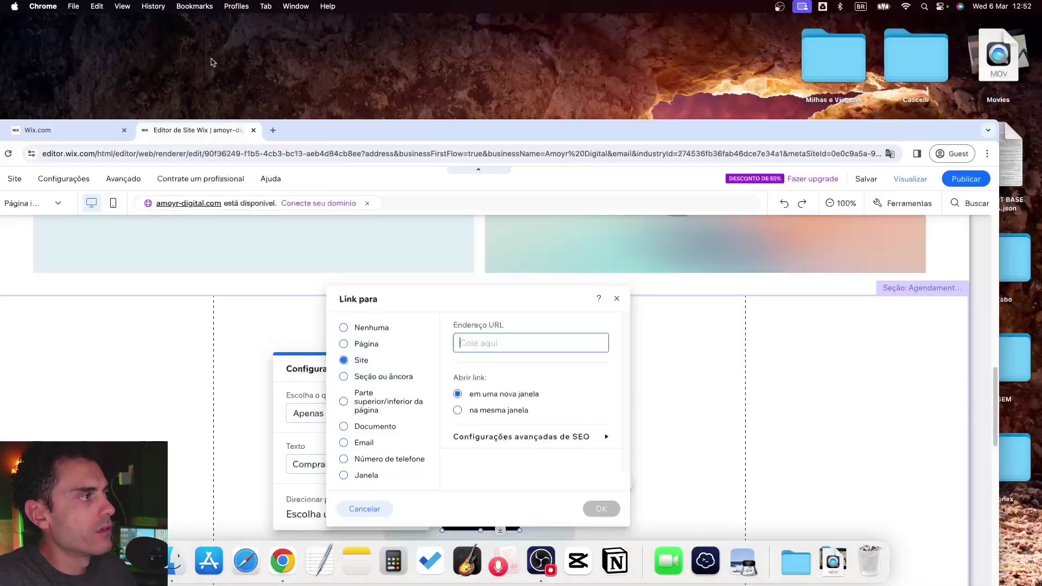
{"action": "double_click", "coordinate": [355, 130]}
Link the button to the pasted Hotmart URL, widen it, and move the course box left
{"action": "key", "text": "super+v"}
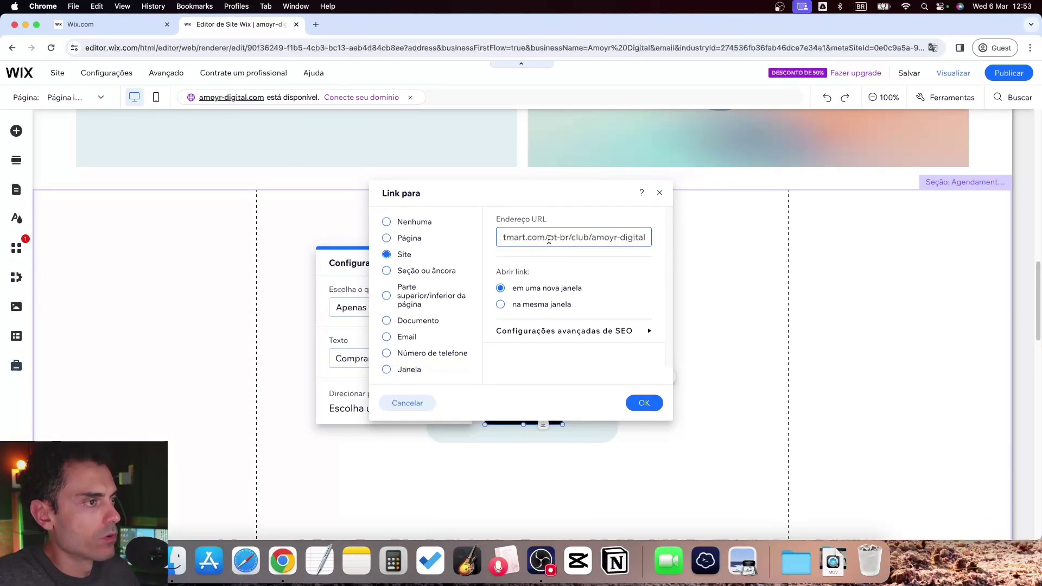
{"action": "left_click", "coordinate": [646, 403]}
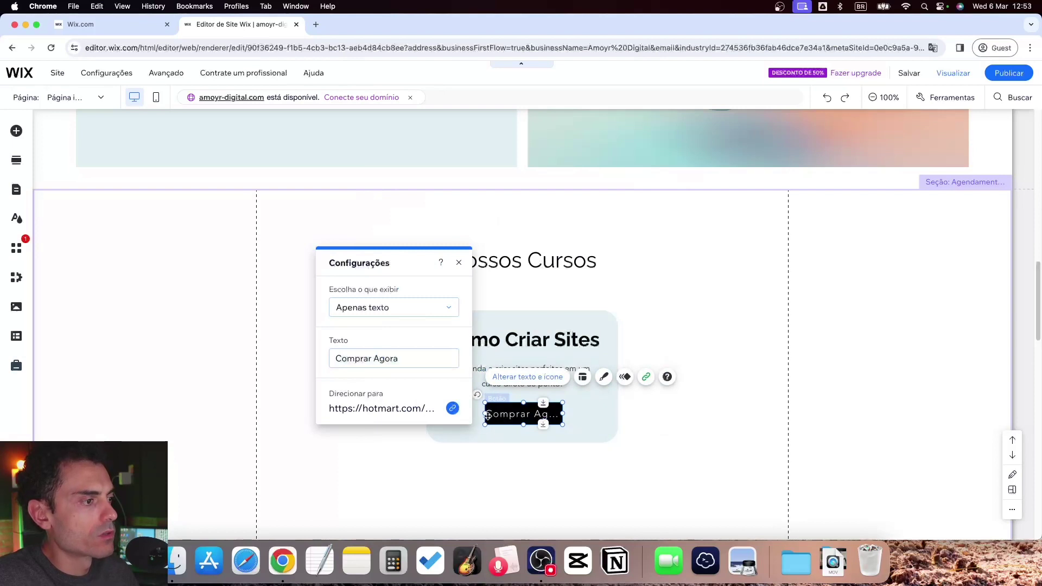
{"action": "left_click", "coordinate": [488, 413]}
{"action": "left_click_drag", "start_coordinate": [485, 414], "coordinate": [509, 413]}
{"action": "left_click_drag", "start_coordinate": [525, 322], "coordinate": [360, 312]}
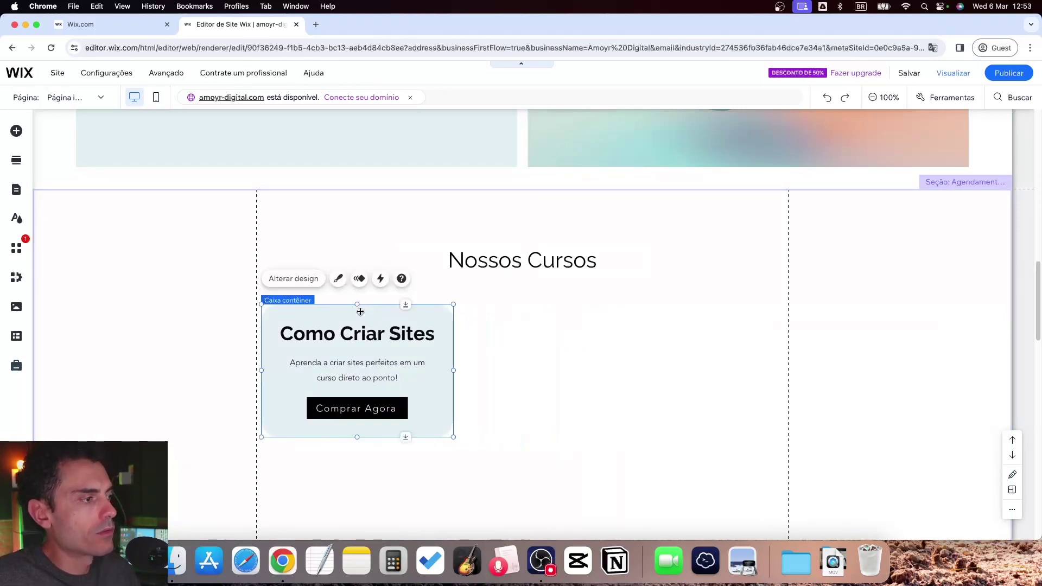
Duplicate the course box twice into three side-by-side columns and centre them
{"action": "right_click", "coordinate": [361, 312]}
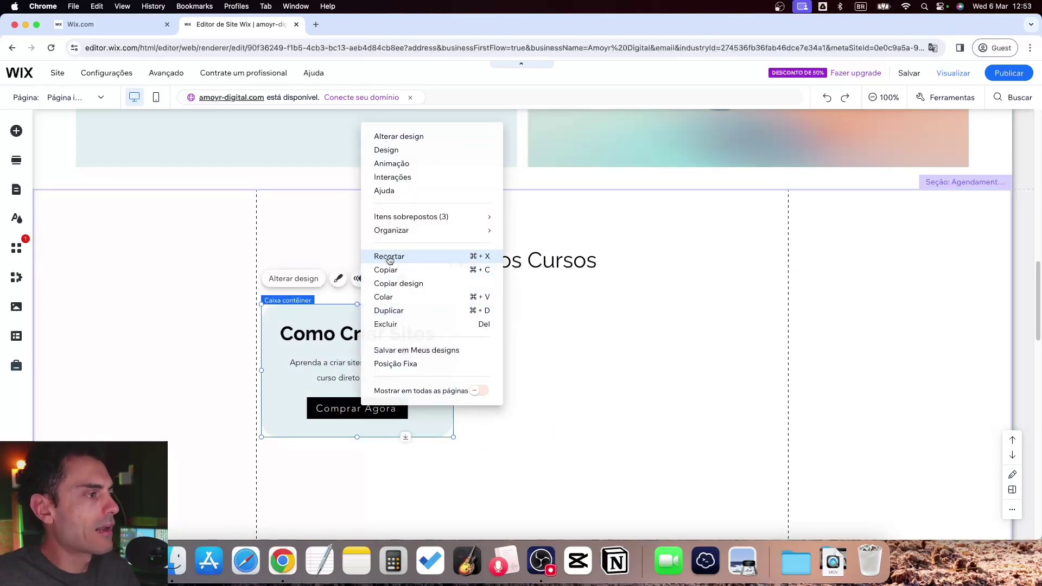
{"action": "left_click", "coordinate": [400, 310]}
{"action": "left_click_drag", "start_coordinate": [361, 325], "coordinate": [558, 317]}
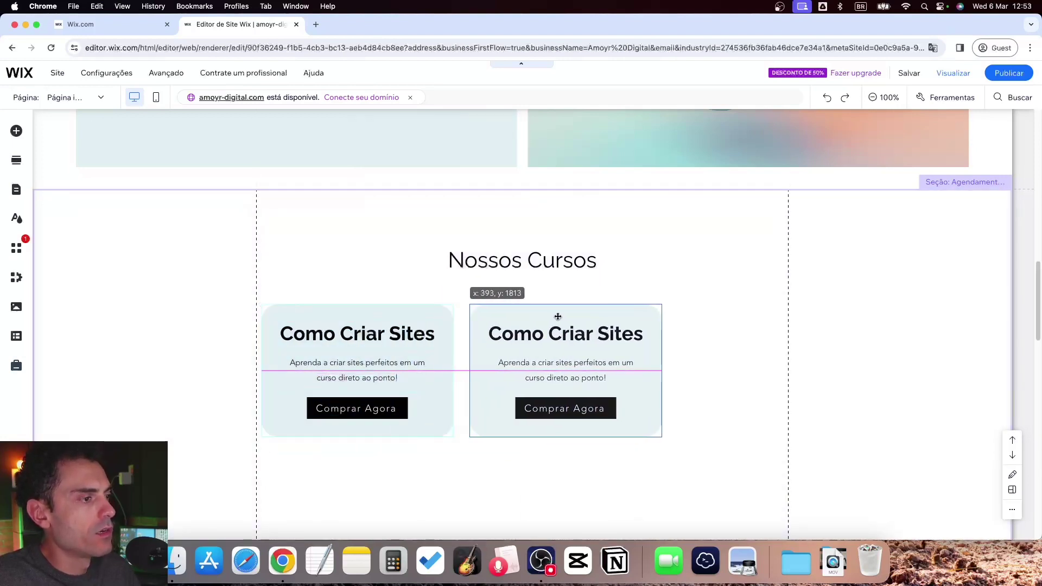
{"action": "right_click", "coordinate": [557, 317]}
{"action": "left_click", "coordinate": [592, 309]}
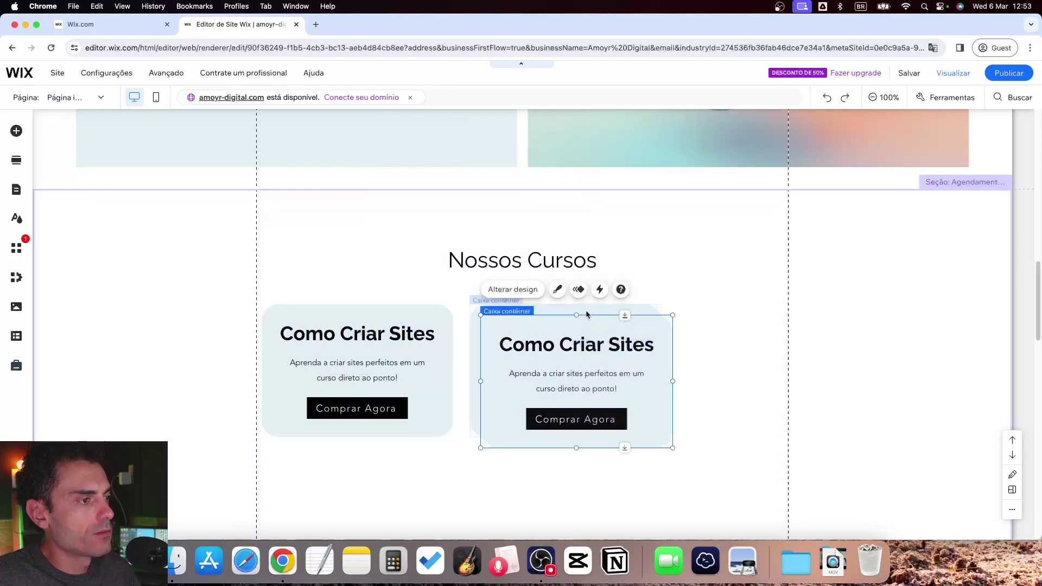
{"action": "left_click_drag", "start_coordinate": [574, 326], "coordinate": [772, 315]}
{"action": "left_click_drag", "start_coordinate": [764, 485], "coordinate": [412, 312]}
{"action": "left_click_drag", "start_coordinate": [525, 308], "coordinate": [494, 334]}
Shrink the courses section height to 520 and shift the title and boxes up slightly
{"action": "scroll", "coordinate": [508, 471], "scroll_direction": "down", "scroll_amount": 5}
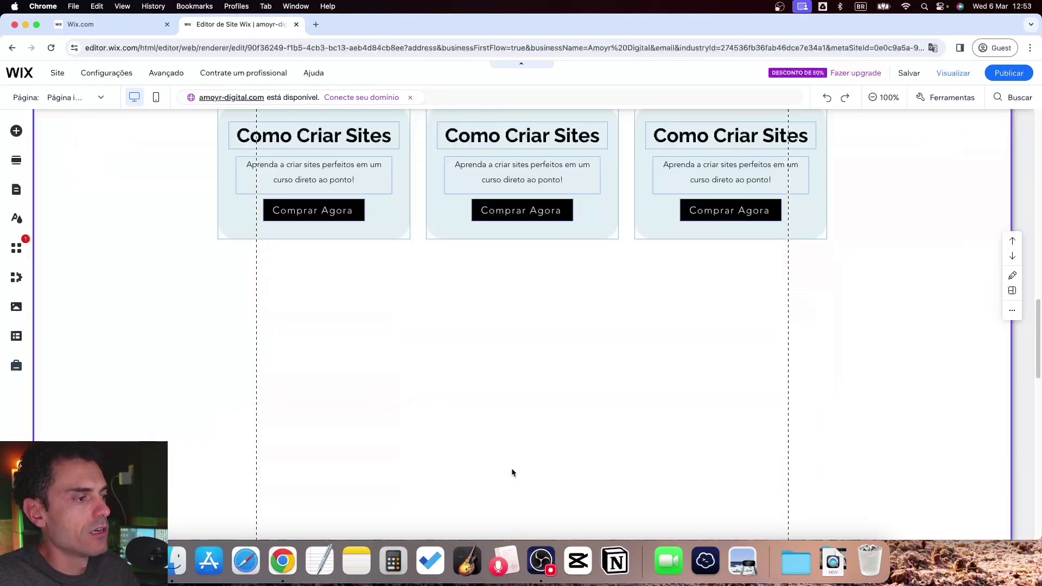
{"action": "left_click_drag", "start_coordinate": [712, 476], "coordinate": [695, 190]}
{"action": "scroll", "coordinate": [669, 328], "scroll_direction": "up", "scroll_amount": 6}
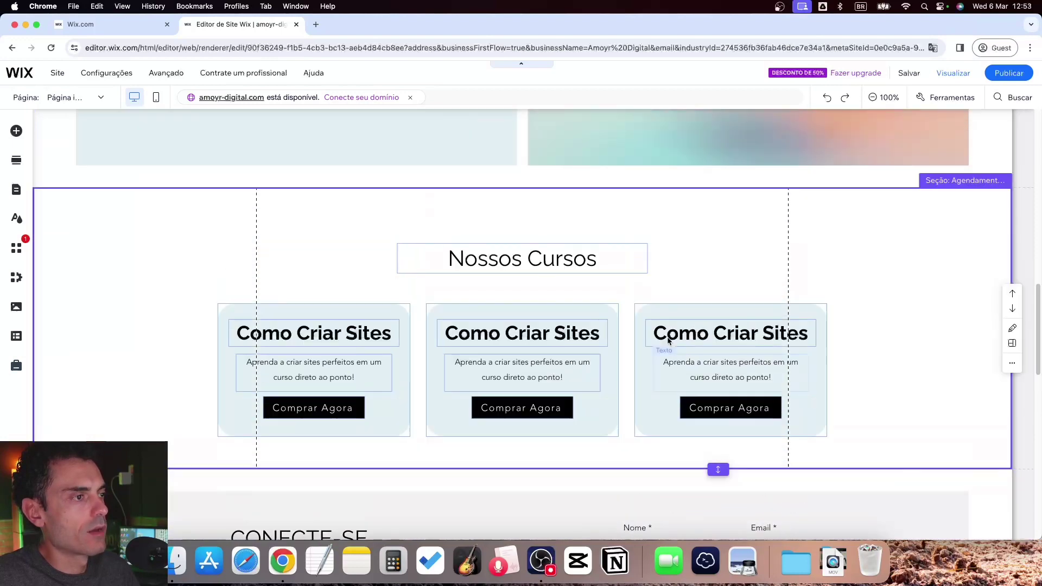
{"action": "left_click_drag", "start_coordinate": [156, 251], "coordinate": [857, 459]}
{"action": "left_click_drag", "start_coordinate": [526, 350], "coordinate": [515, 339]}
{"action": "left_click", "coordinate": [487, 336]}
{"action": "left_click", "coordinate": [487, 337]}
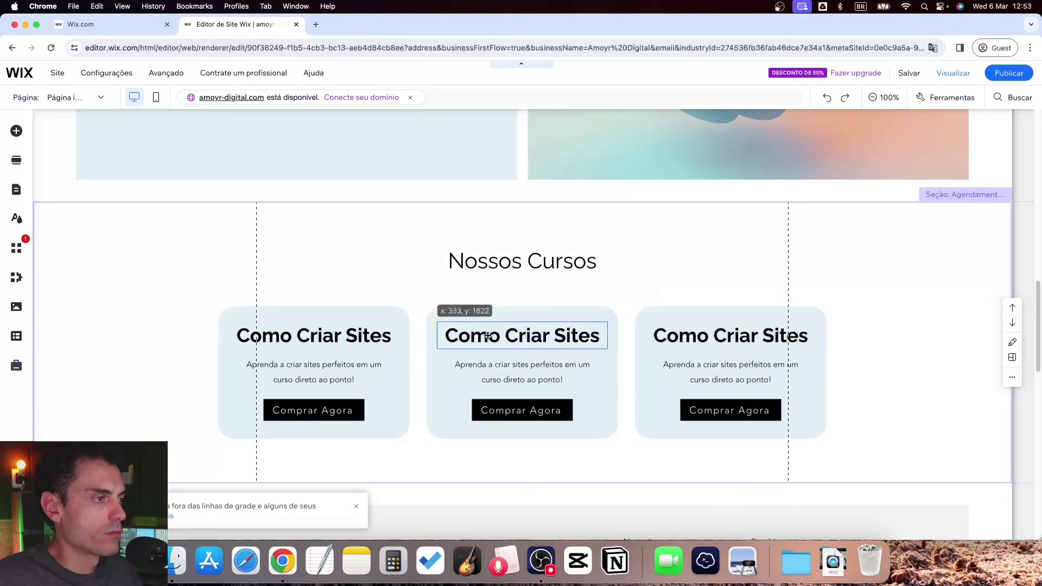
Retitle the middle box 'Insta Express' and paste in its Instagram course description
{"action": "left_click", "coordinate": [472, 297]}
{"action": "type", "text": "Inta"}
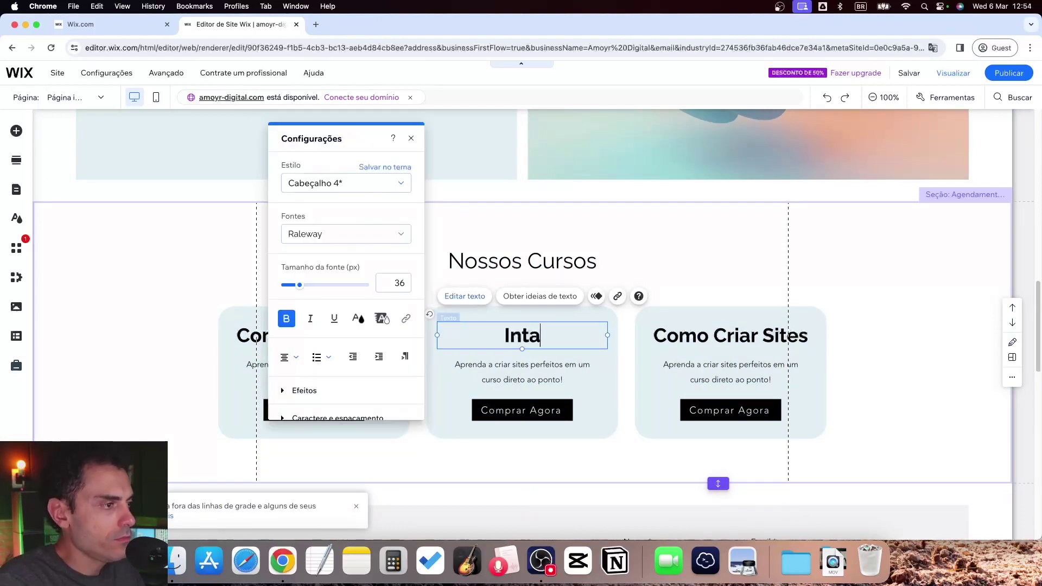
{"action": "key", "text": "BackSpace"}
{"action": "key", "text": "BackSpace"}
{"action": "key", "text": "BackSpace"}
{"action": "type", "text": "sta Express"}
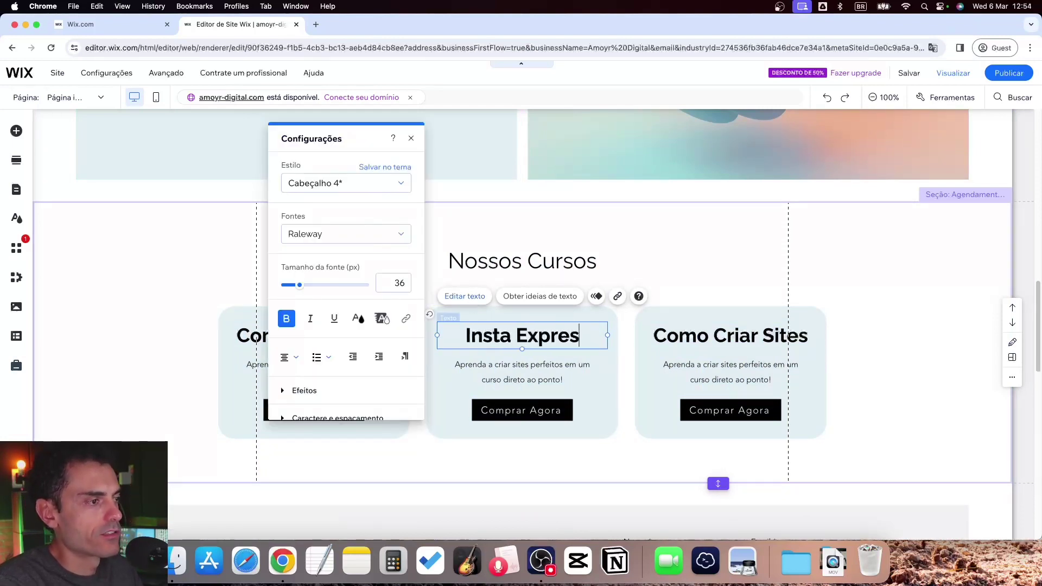
{"action": "left_click", "coordinate": [482, 365]}
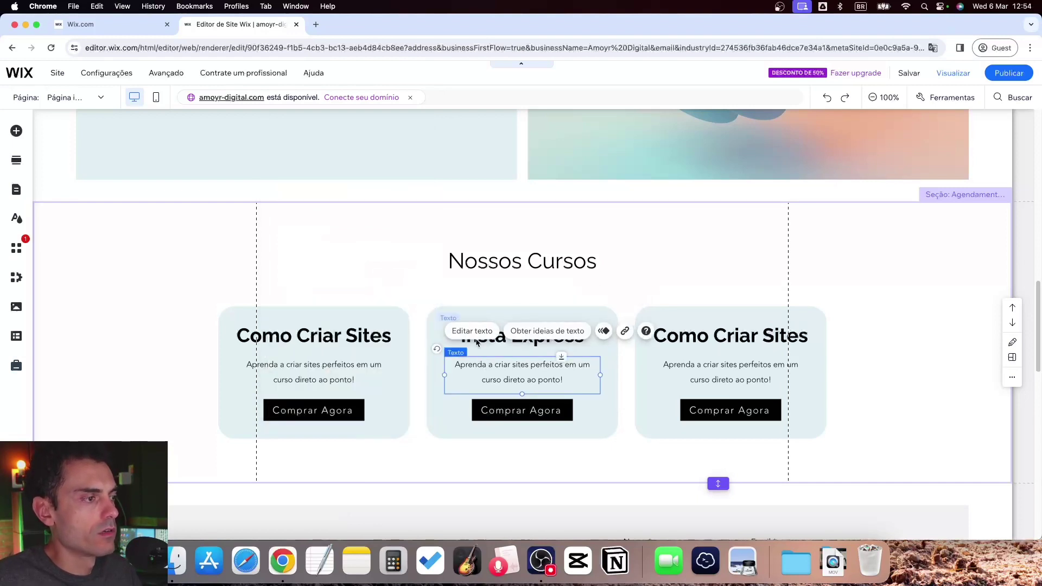
{"action": "double_click", "coordinate": [485, 368]}
{"action": "key", "text": "super+v"}
{"action": "left_click", "coordinate": [856, 360]}
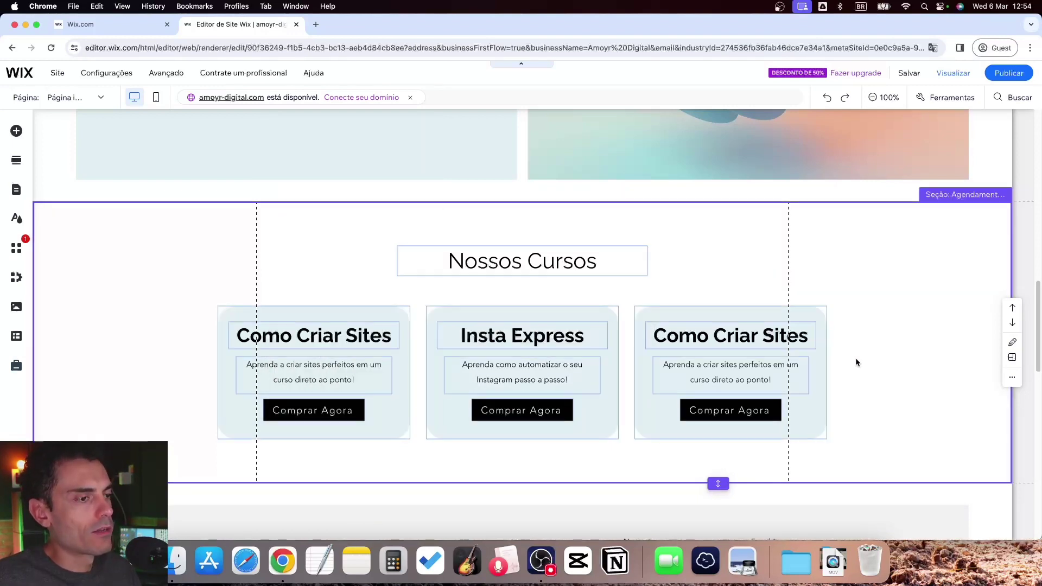
Retitle the third box 'Email Marketing' and type its email marketing course description
{"action": "left_click", "coordinate": [725, 338]}
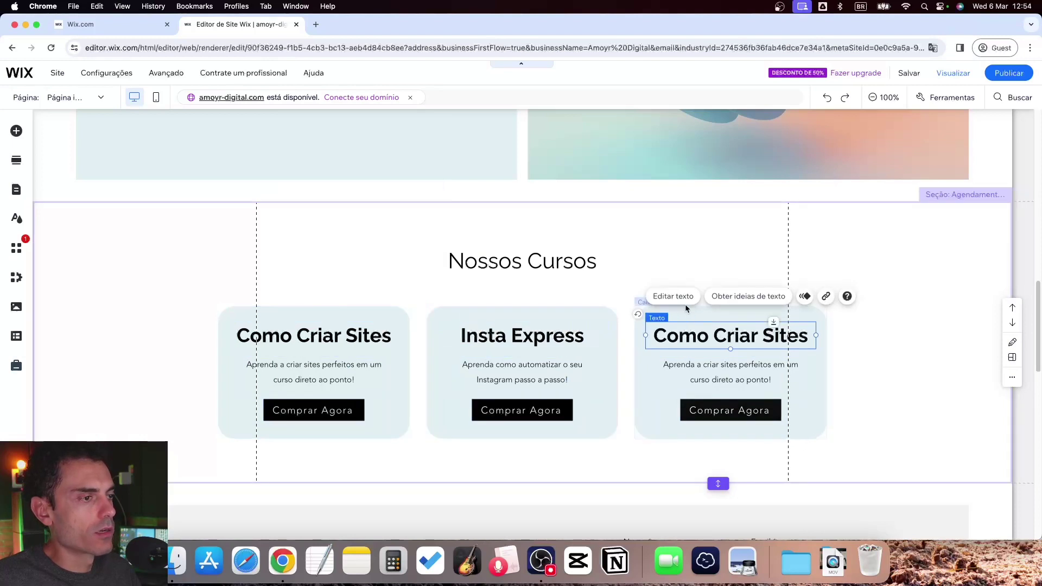
{"action": "double_click", "coordinate": [688, 336]}
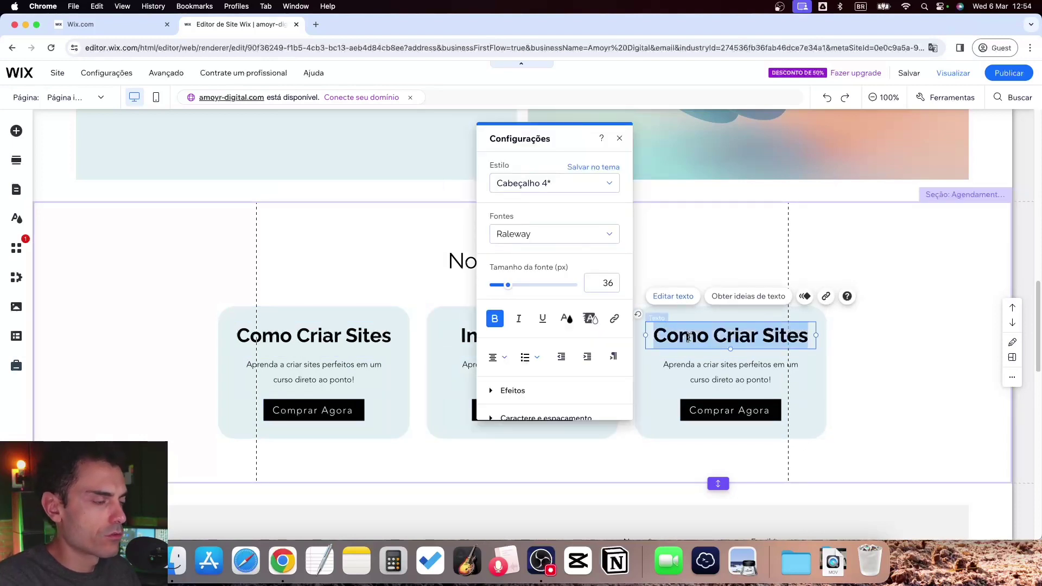
{"action": "type", "text": "Email Marketing"}
{"action": "left_click", "coordinate": [696, 368]}
{"action": "double_click", "coordinate": [695, 368]}
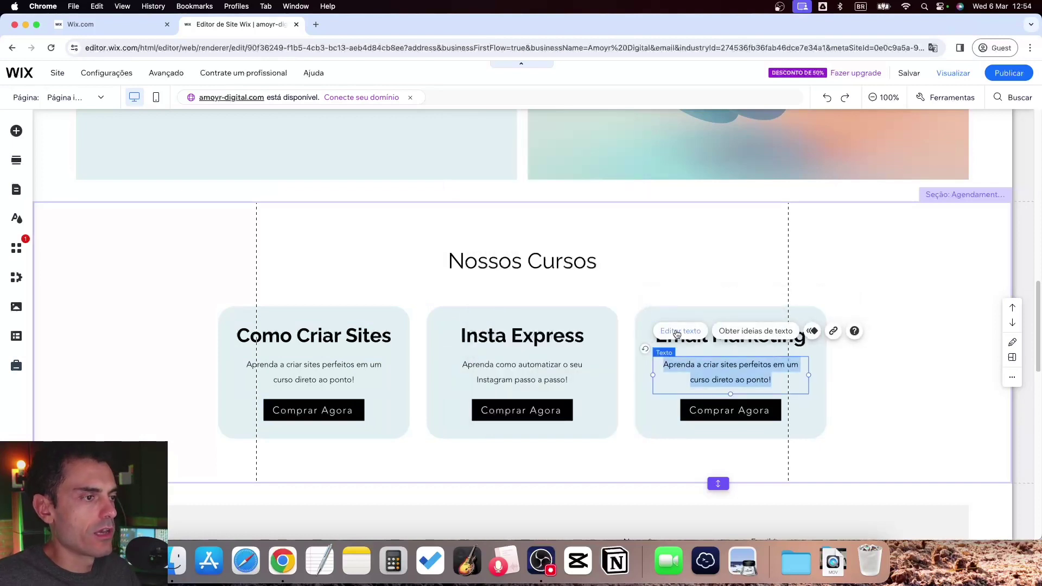
{"action": "type", "text": "Aprende a"}
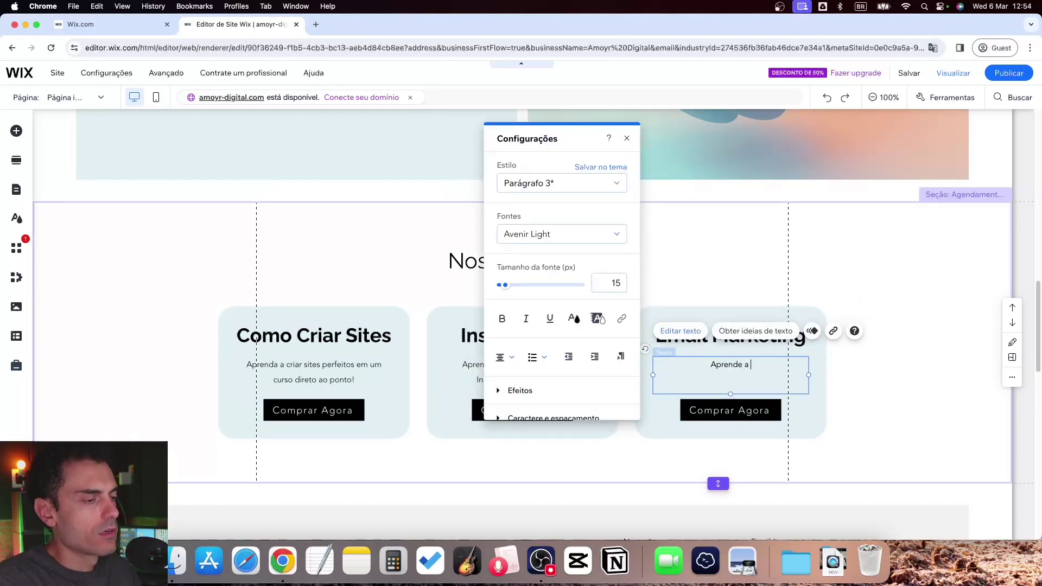
{"action": "type", "text": " fazer email marketi"}
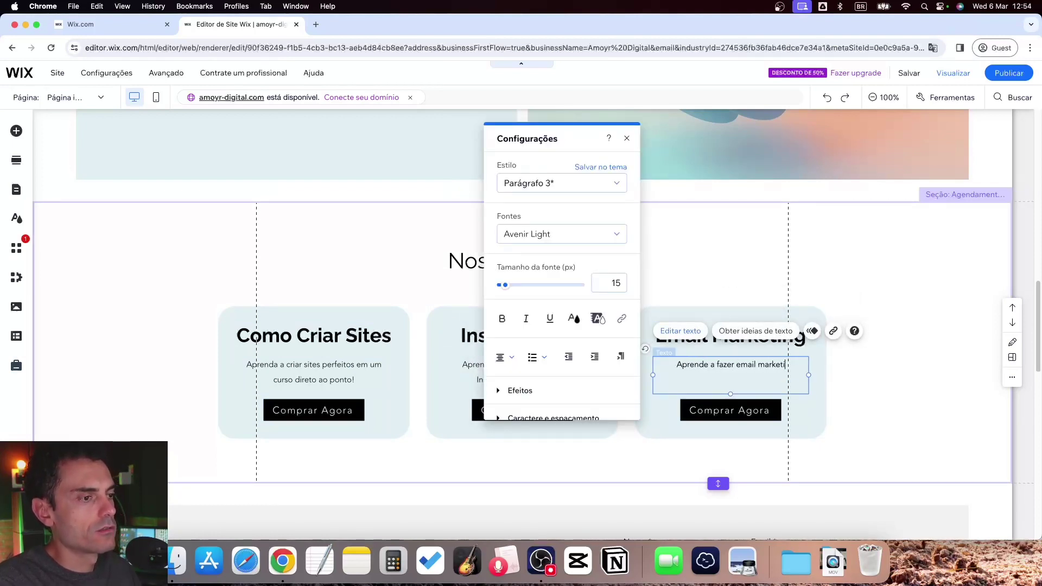
{"action": "type", "text": "ng de forma profissional e econômica"}
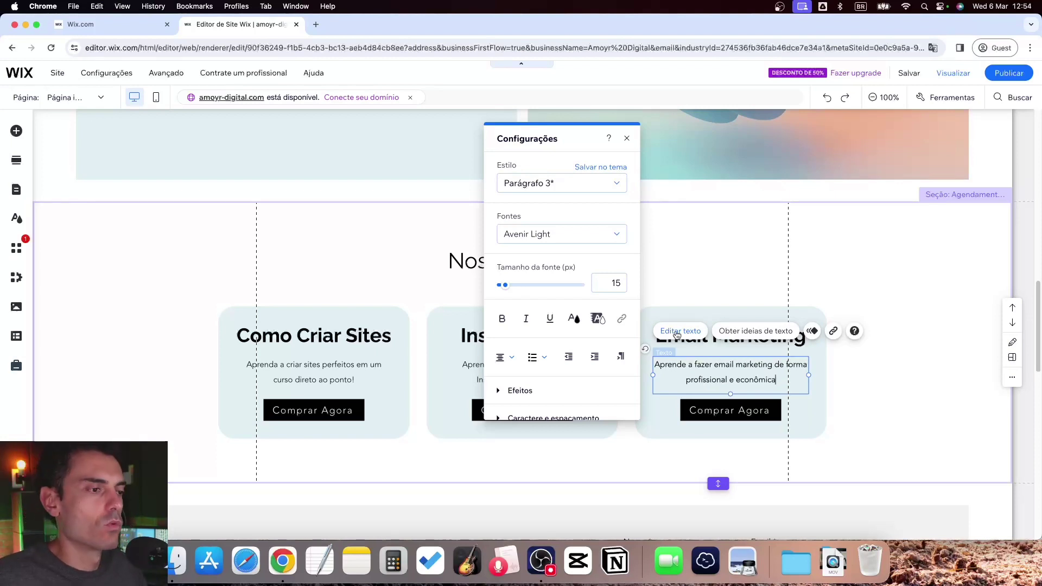
{"action": "type", "text": "."}
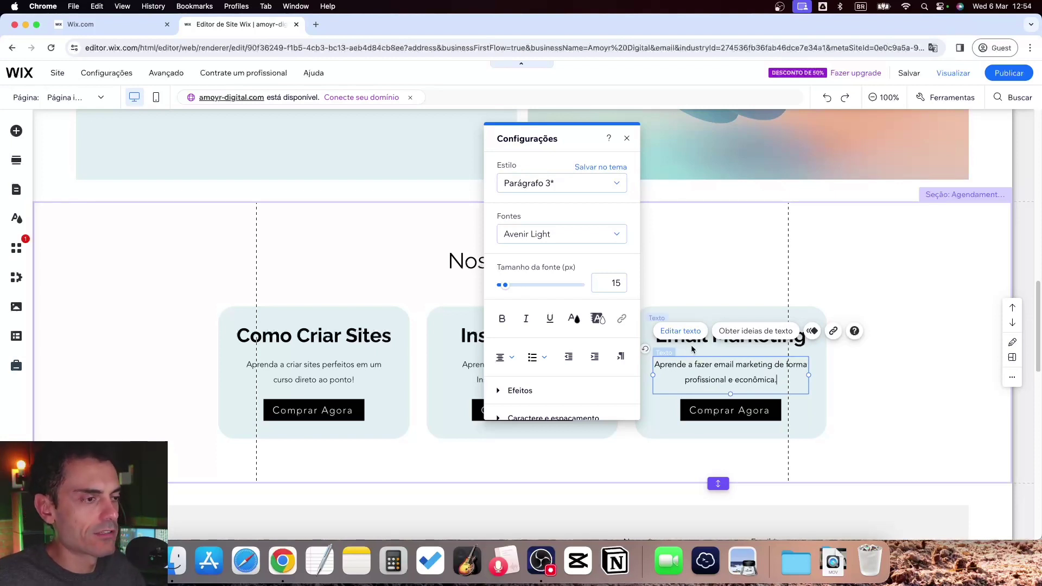
{"action": "left_click", "coordinate": [861, 369]}
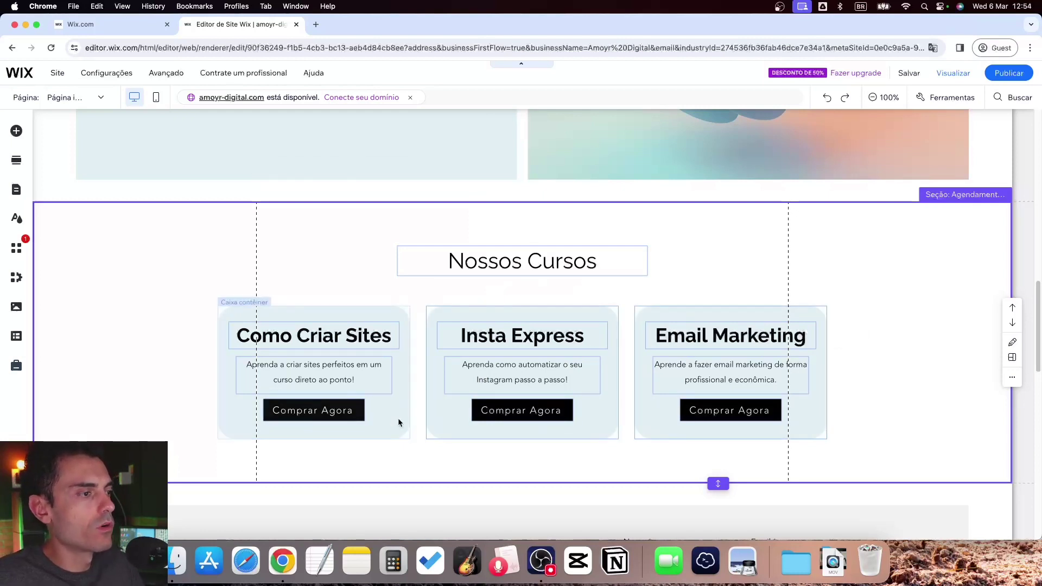
Delete the Subscribe Form section below the map using its right-click Excluir action
{"action": "scroll", "coordinate": [451, 383], "scroll_direction": "down", "scroll_amount": 6}
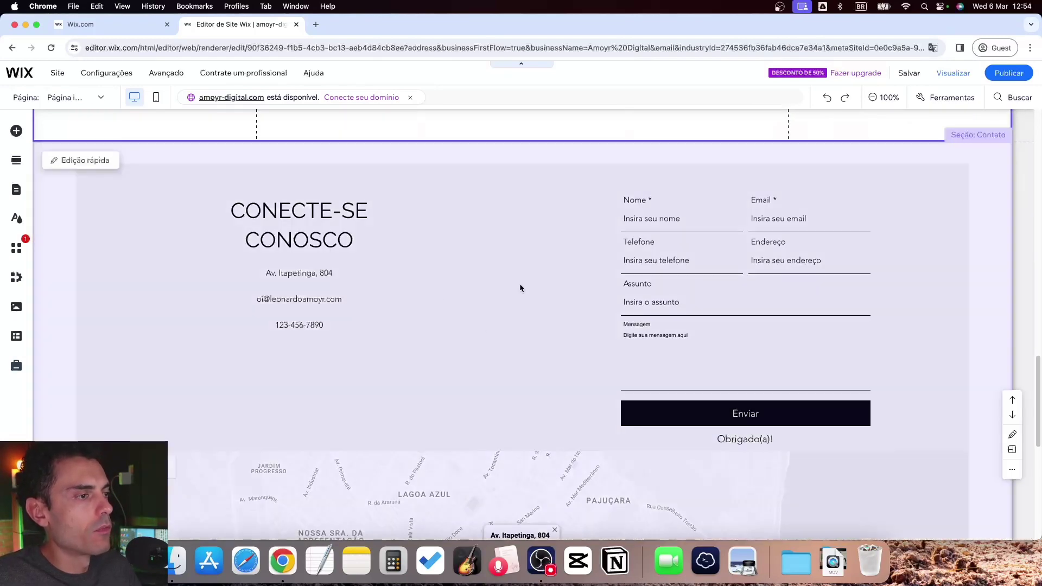
{"action": "scroll", "coordinate": [519, 288], "scroll_direction": "down", "scroll_amount": 8}
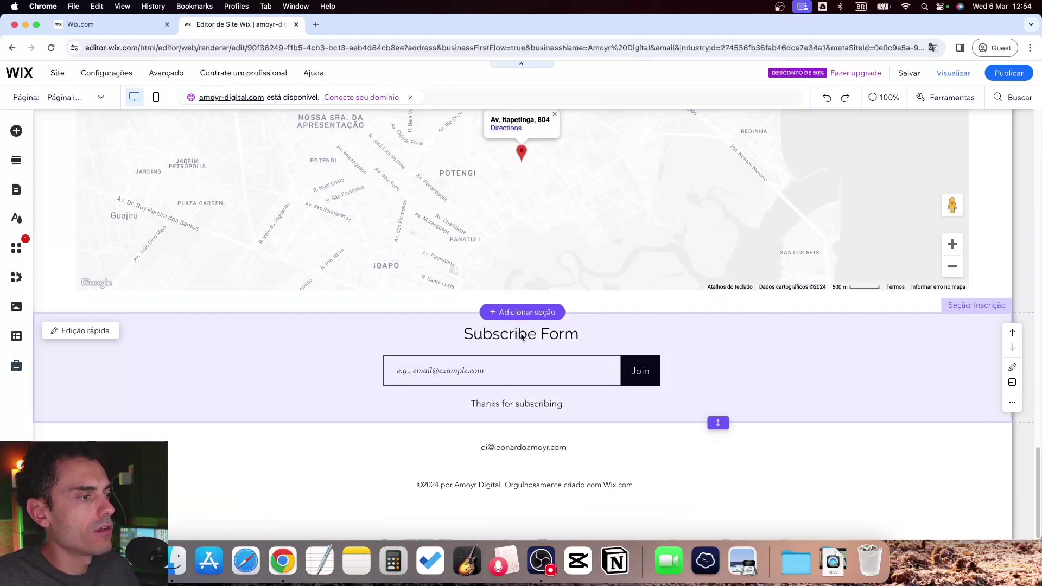
{"action": "left_click", "coordinate": [272, 359]}
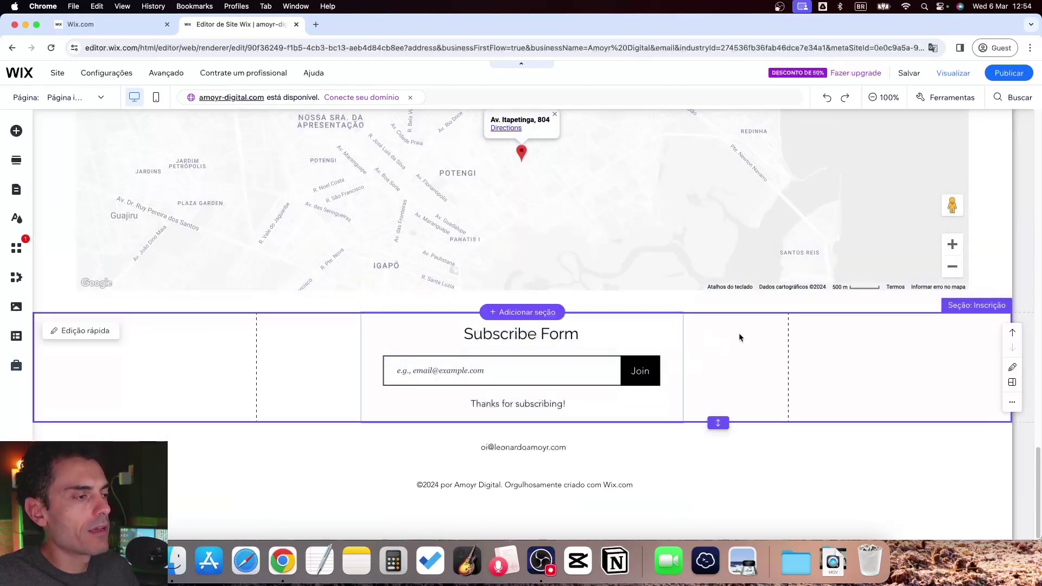
{"action": "right_click", "coordinate": [890, 331]}
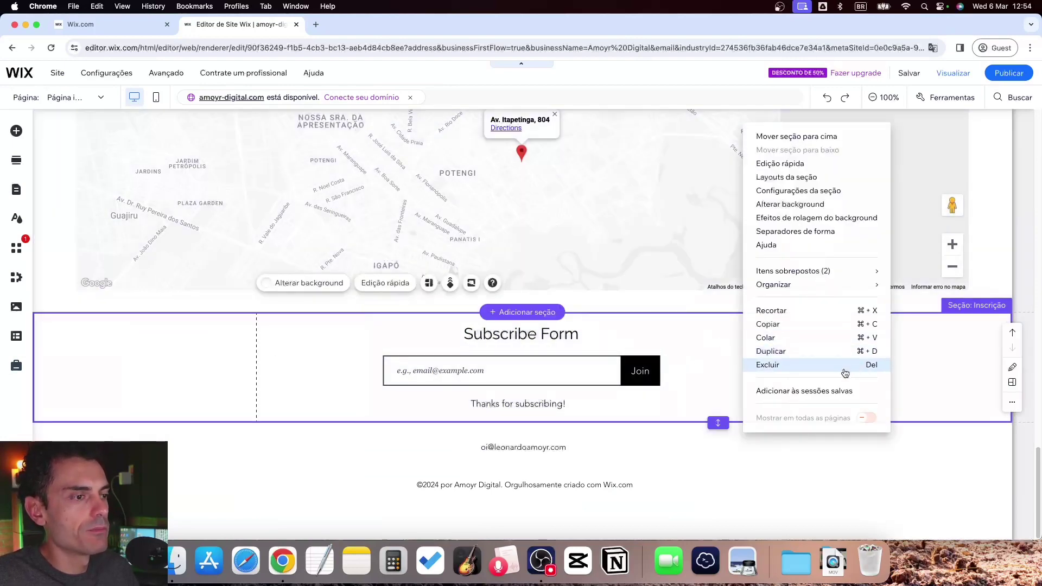
{"action": "left_click", "coordinate": [768, 365]}
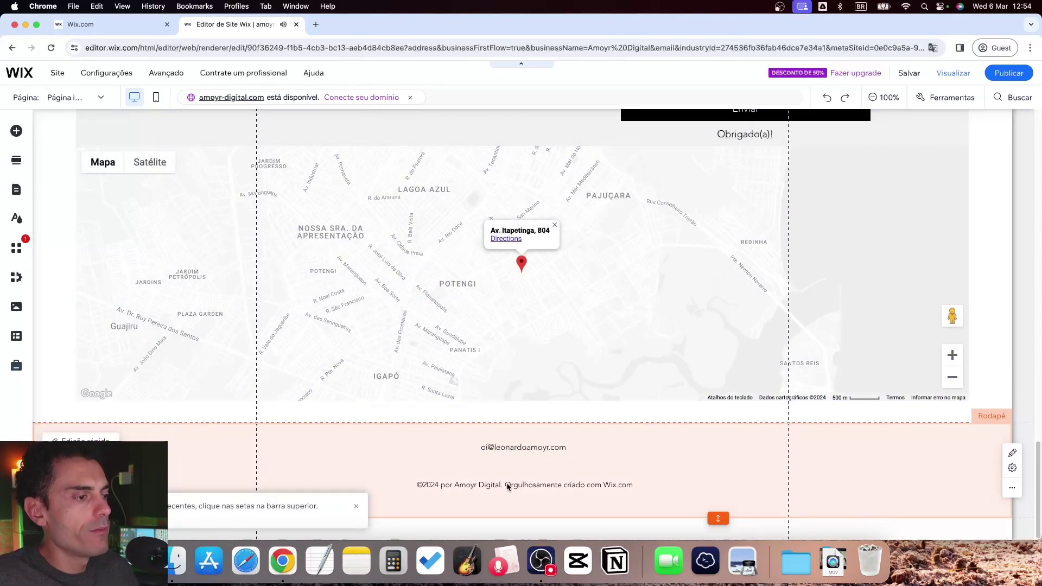
{"action": "scroll", "coordinate": [487, 474], "scroll_direction": "up", "scroll_amount": 20}
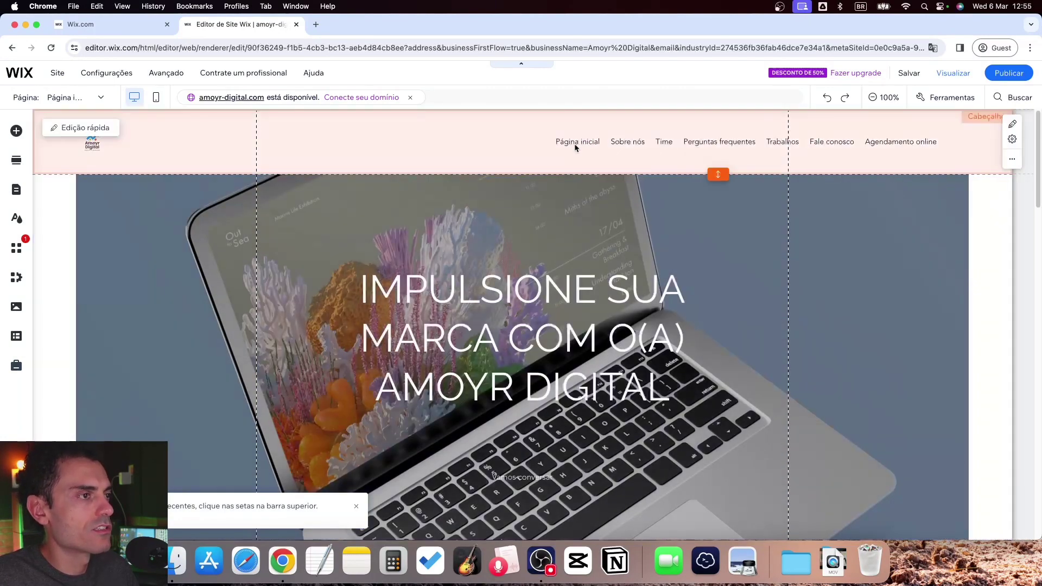
Save the site on the free Wix domain, publish it, and view the live site
{"action": "left_click", "coordinate": [909, 75]}
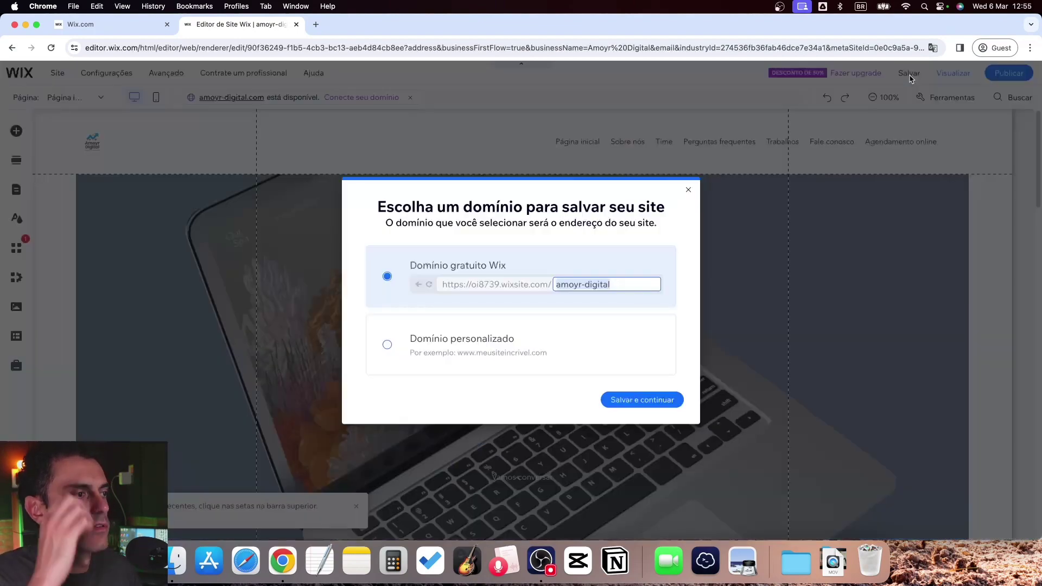
{"action": "left_click", "coordinate": [652, 404]}
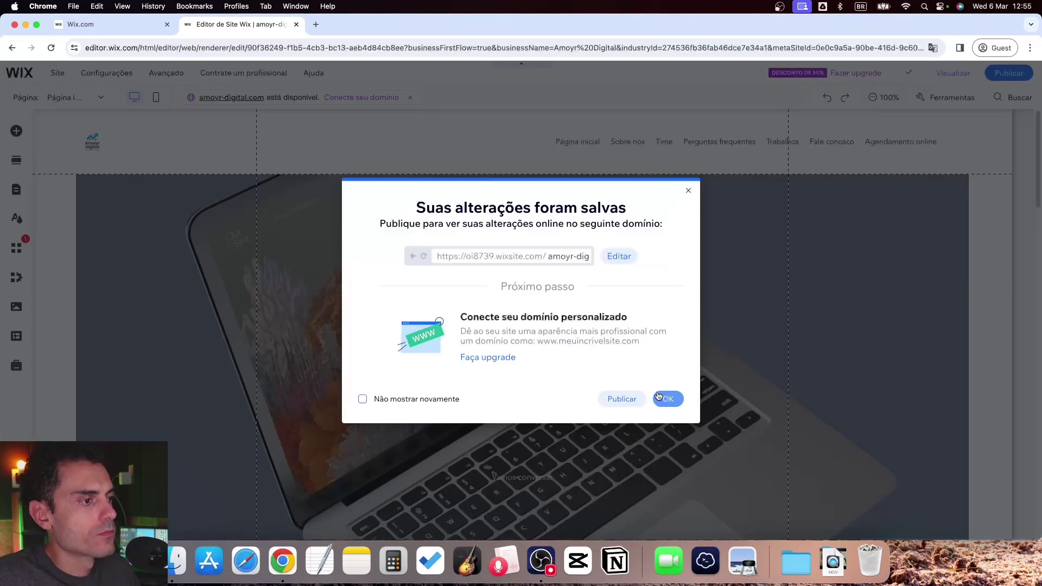
{"action": "left_click", "coordinate": [623, 399]}
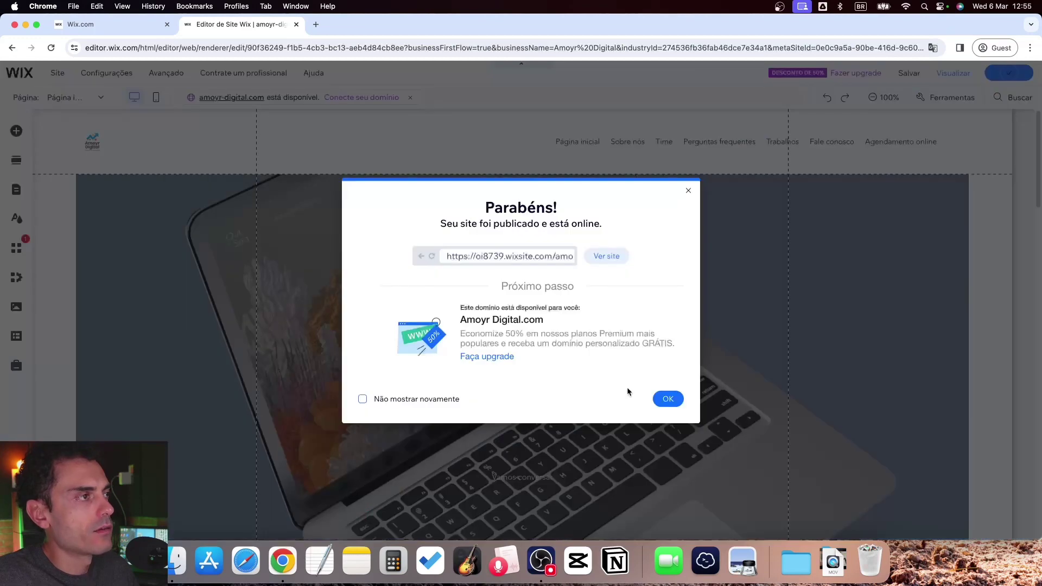
{"action": "left_click", "coordinate": [600, 261]}
{"action": "left_click", "coordinate": [929, 68]}
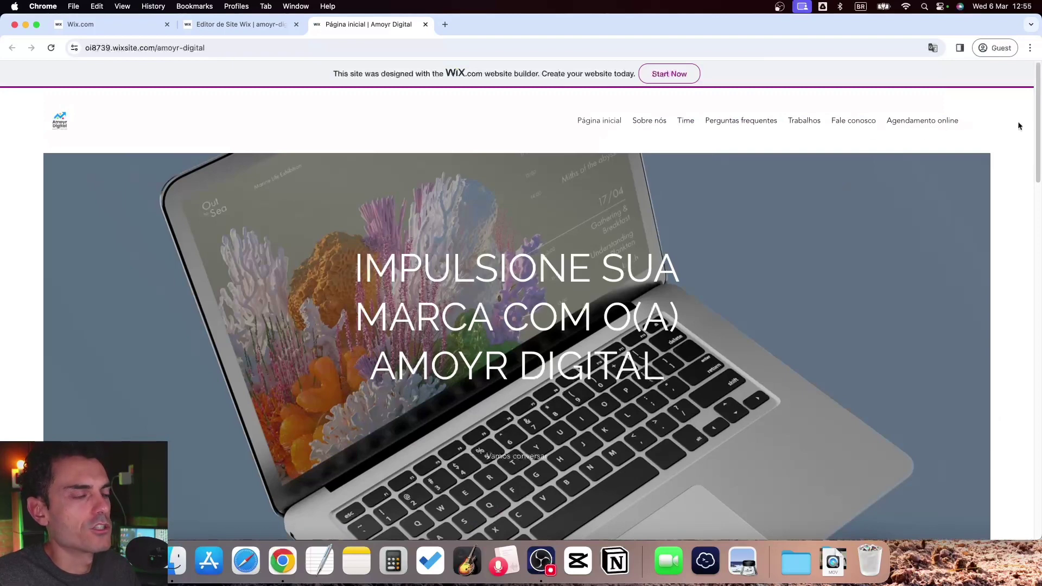
Test the Email Marketing course purchase link on the live site and return
{"action": "scroll", "coordinate": [1038, 112], "scroll_direction": "down", "scroll_amount": 10}
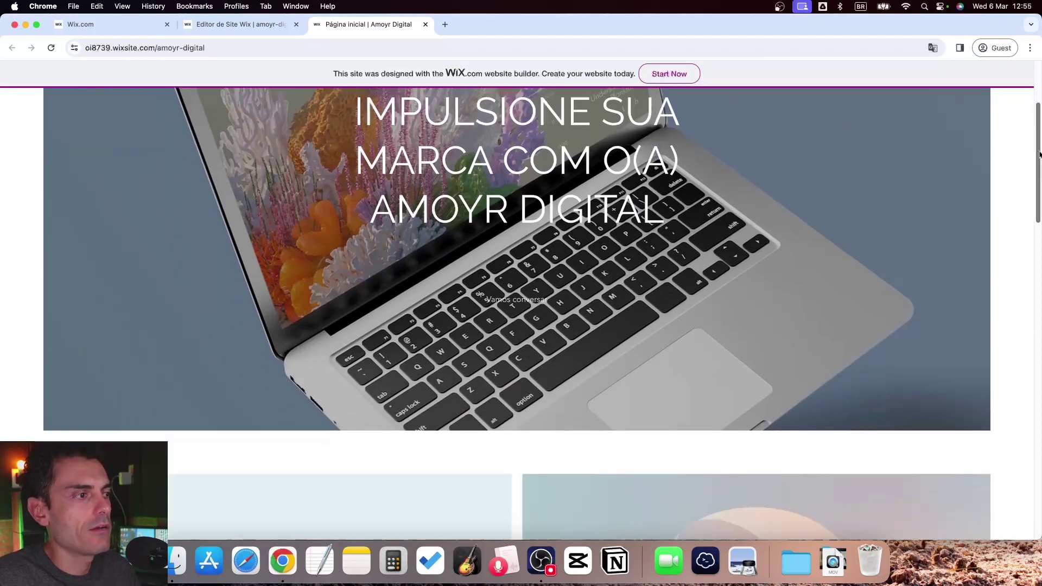
{"action": "scroll", "coordinate": [305, 444], "scroll_direction": "down", "scroll_amount": 6}
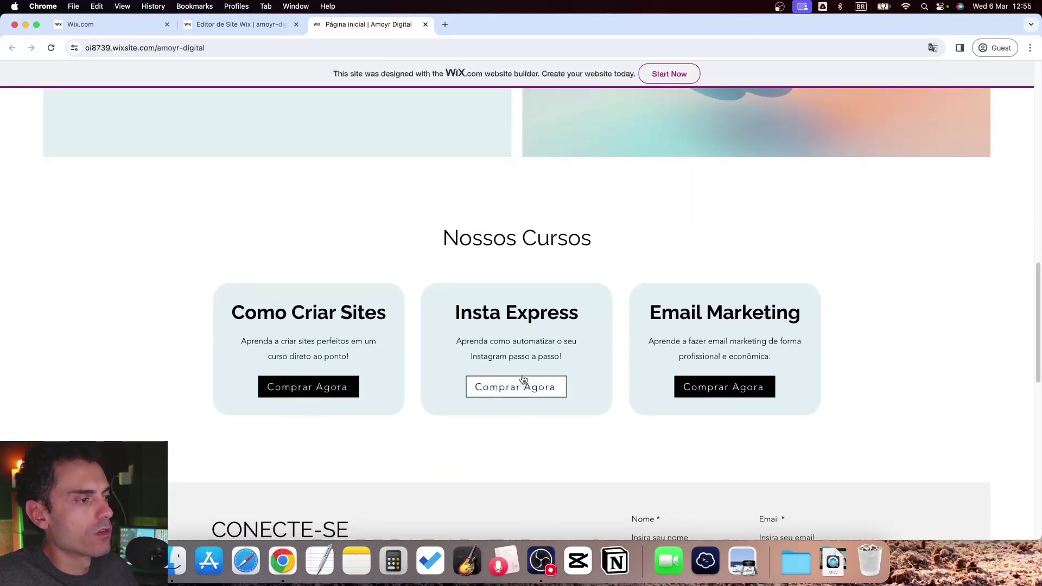
{"action": "left_click", "coordinate": [713, 387]}
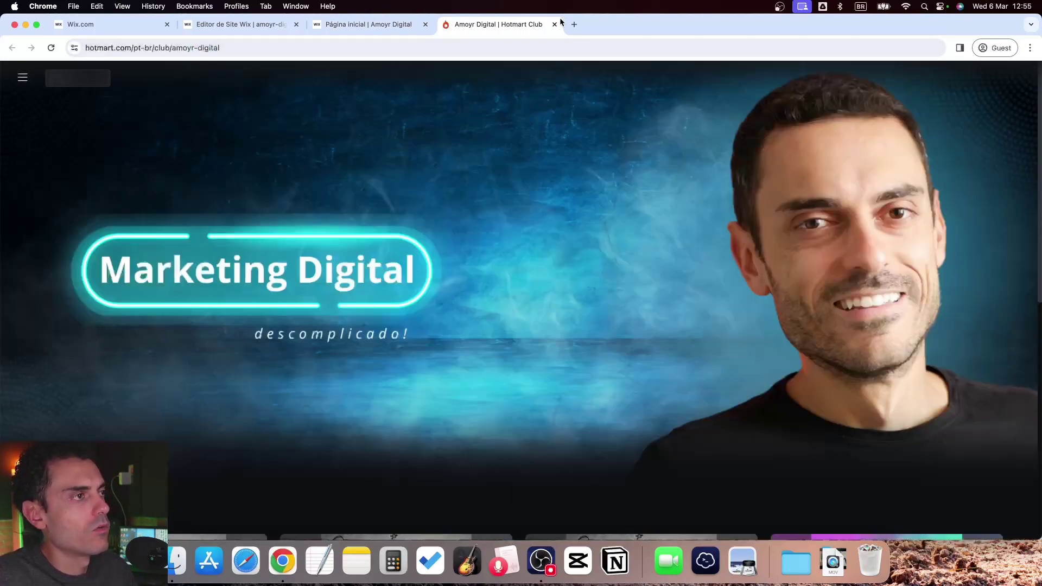
{"action": "left_click", "coordinate": [555, 24]}
Browse the published Sobre nós and Time pages
{"action": "scroll", "coordinate": [422, 251], "scroll_direction": "down", "scroll_amount": 5}
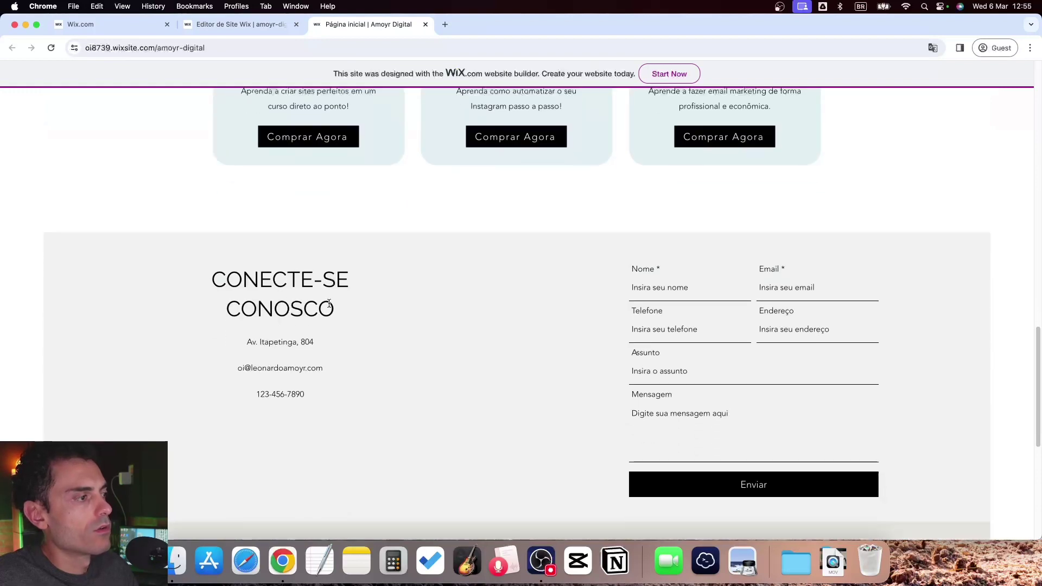
{"action": "scroll", "coordinate": [297, 320], "scroll_direction": "down", "scroll_amount": 7}
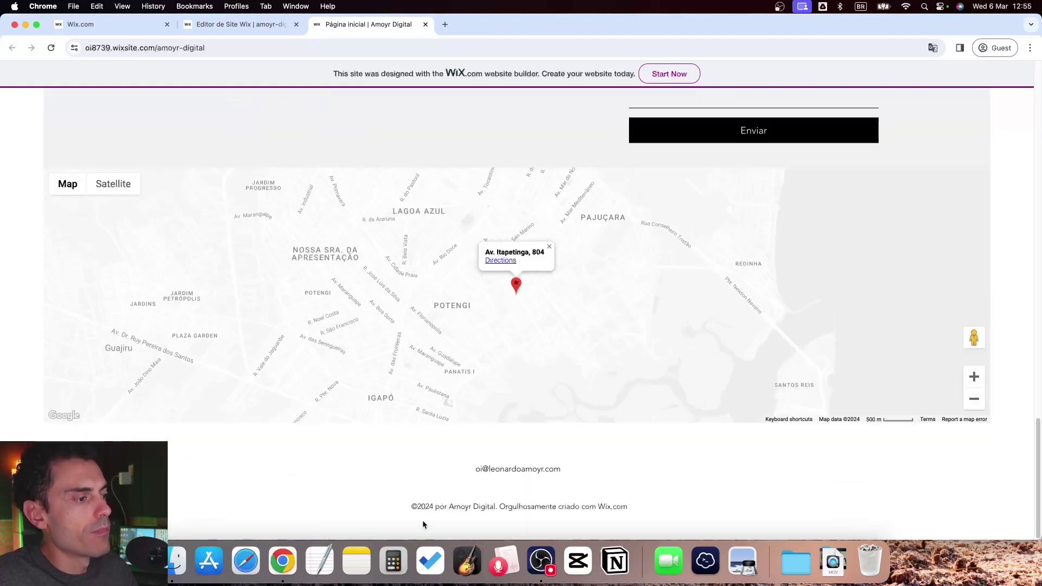
{"action": "scroll", "coordinate": [528, 482], "scroll_direction": "up", "scroll_amount": 20}
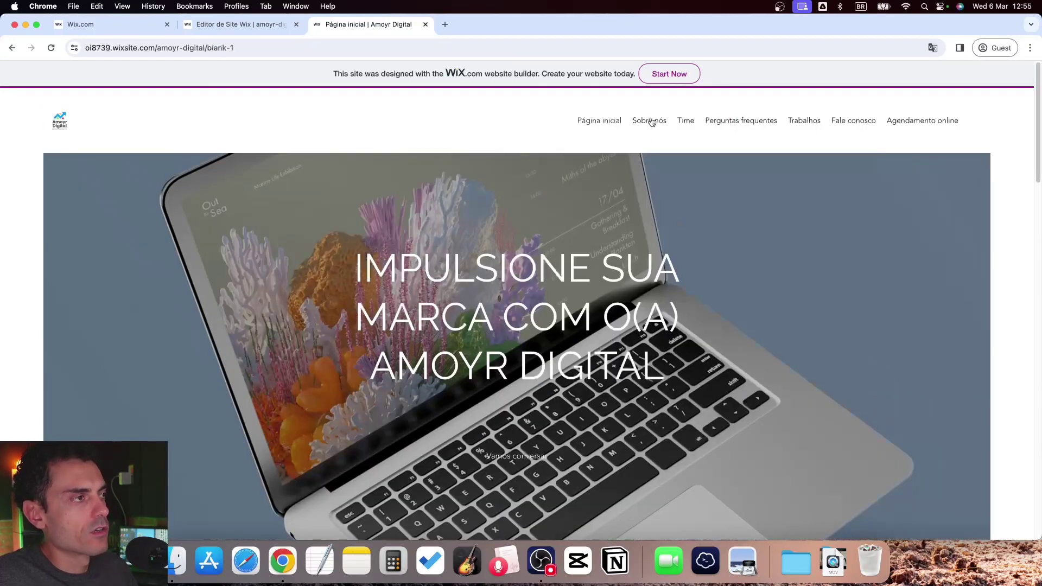
{"action": "left_click", "coordinate": [650, 121]}
{"action": "scroll", "coordinate": [389, 370], "scroll_direction": "down", "scroll_amount": 3}
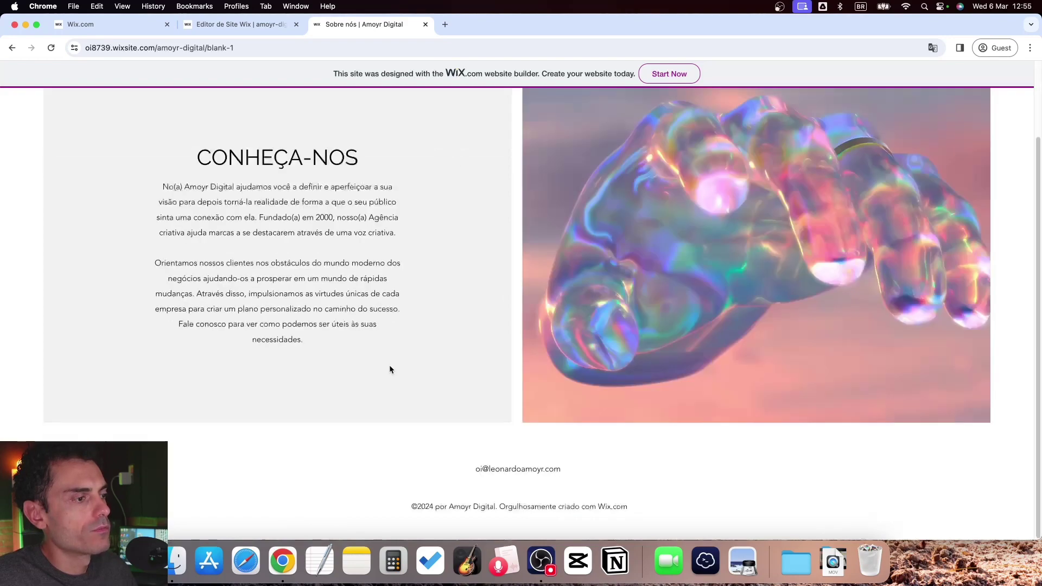
{"action": "scroll", "coordinate": [389, 371], "scroll_direction": "up", "scroll_amount": 2}
{"action": "left_click", "coordinate": [695, 121]}
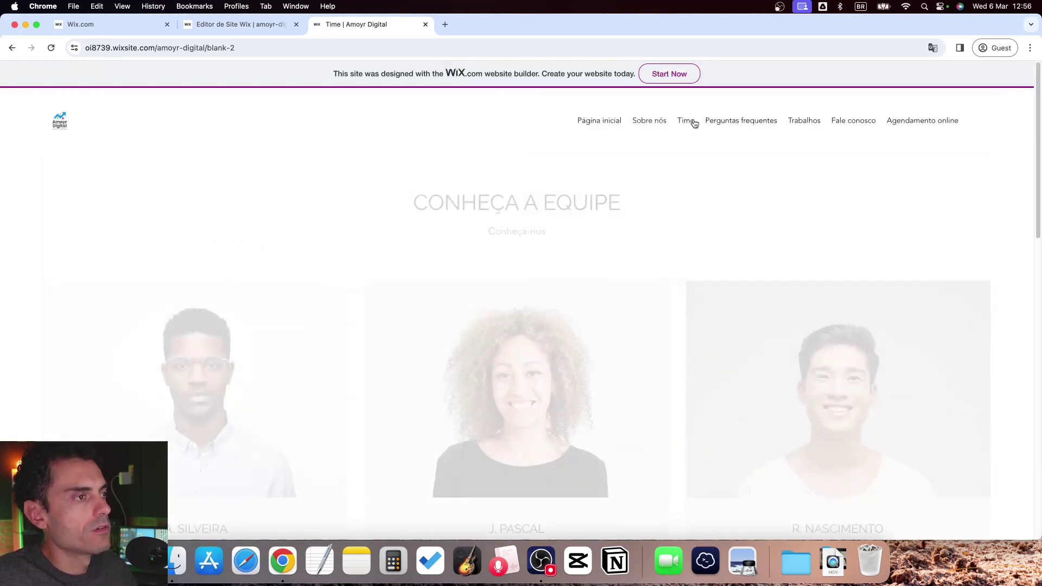
{"action": "scroll", "coordinate": [693, 217], "scroll_direction": "down", "scroll_amount": 10}
{"action": "scroll", "coordinate": [670, 354], "scroll_direction": "down", "scroll_amount": 3}
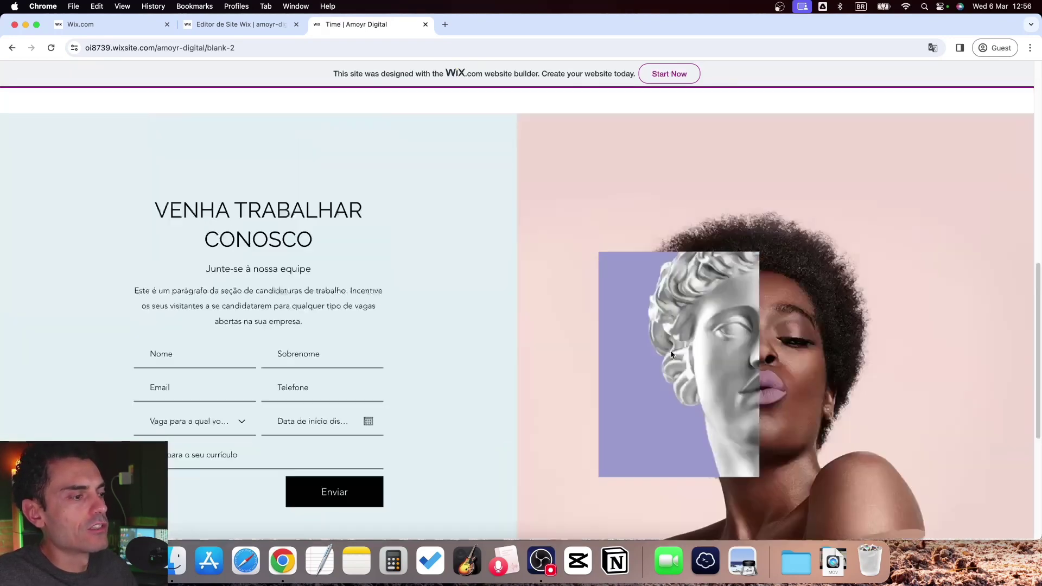
{"action": "scroll", "coordinate": [747, 207], "scroll_direction": "up", "scroll_amount": 15}
Check the Perguntas frequentes and Fale conosco pages, then close the live site's tab
{"action": "left_click", "coordinate": [746, 122]}
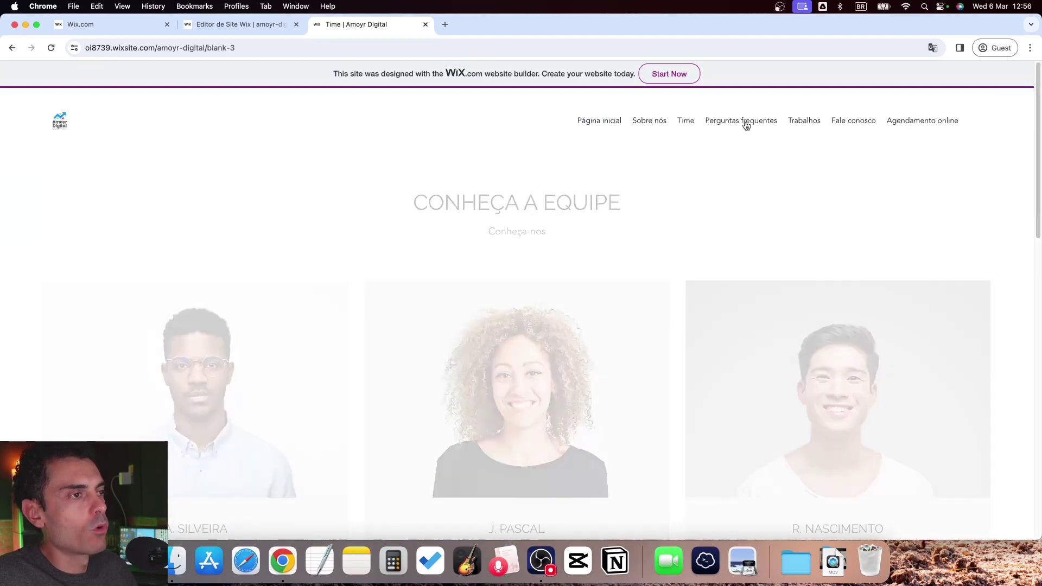
{"action": "scroll", "coordinate": [673, 285], "scroll_direction": "down", "scroll_amount": 10}
{"action": "scroll", "coordinate": [669, 293], "scroll_direction": "up", "scroll_amount": 10}
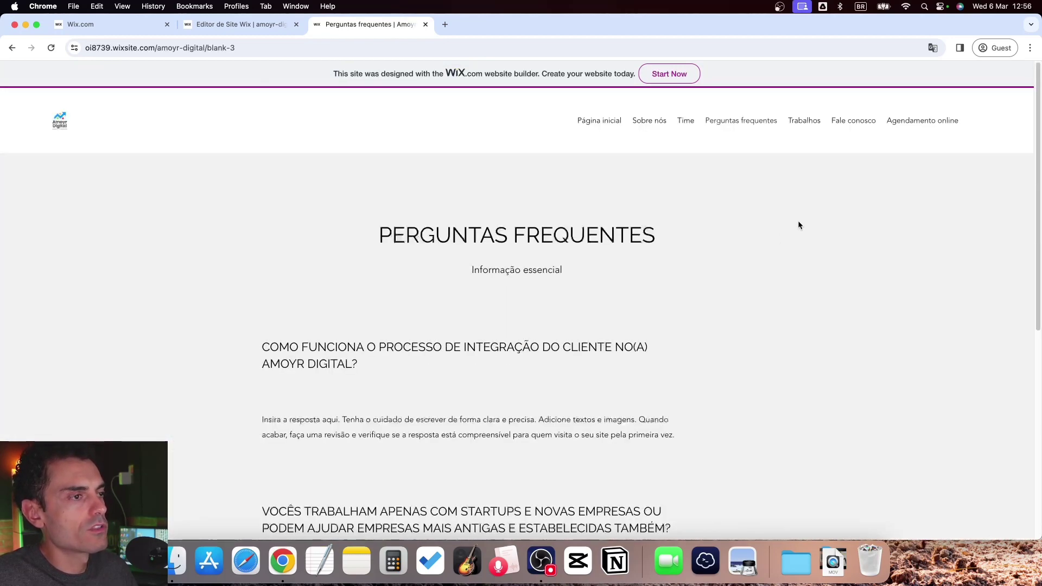
{"action": "left_click", "coordinate": [839, 122]}
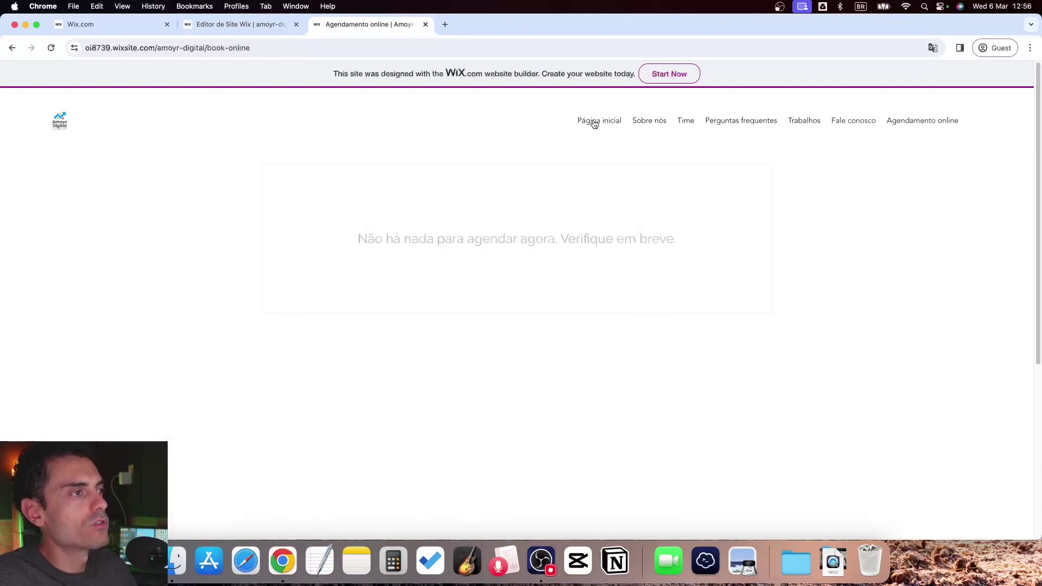
{"action": "key", "text": "super+w"}
Dismiss the congratulations and mobile-editing prompts and switch the editor to Sobre nós
{"action": "left_click", "coordinate": [689, 189]}
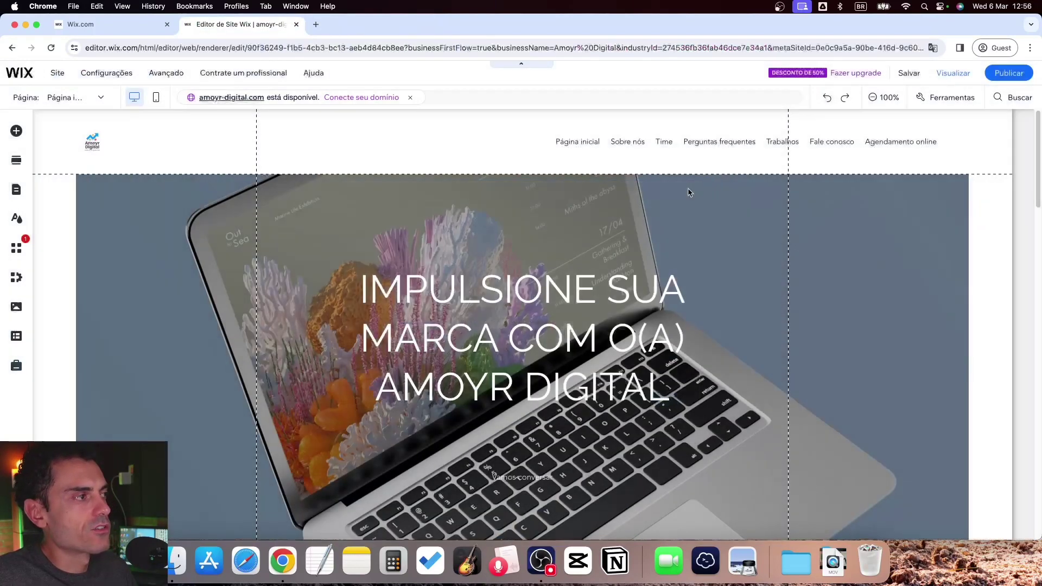
{"action": "left_click", "coordinate": [373, 188]}
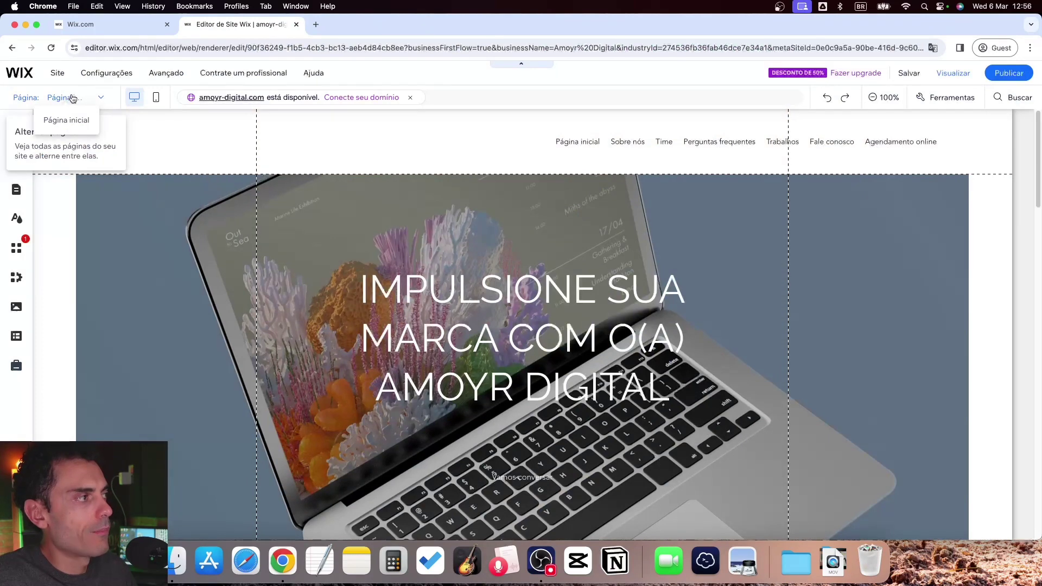
{"action": "left_click", "coordinate": [76, 98]}
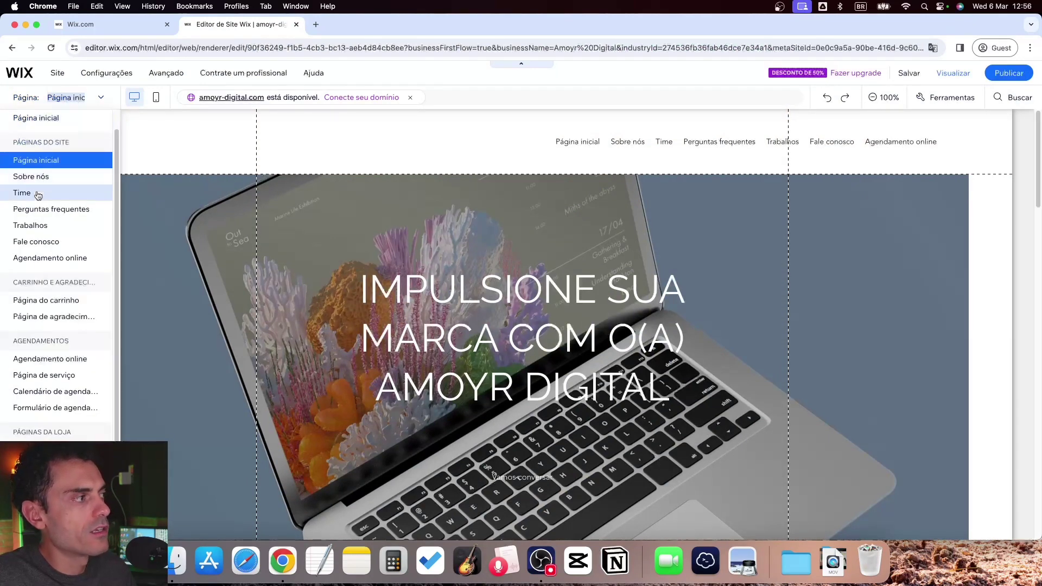
{"action": "left_click", "coordinate": [25, 172]}
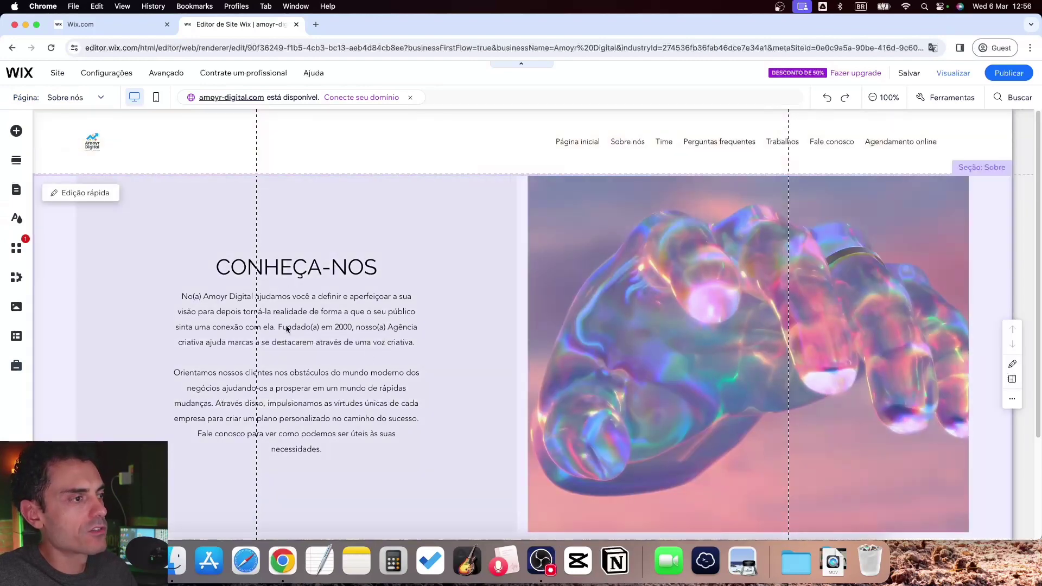
Inspect the about-us paragraph and CONHEÇA-NOS heading, then switch to the Time page
{"action": "scroll", "coordinate": [306, 423], "scroll_direction": "down", "scroll_amount": 4}
{"action": "left_click", "coordinate": [318, 307]}
{"action": "scroll", "coordinate": [289, 279], "scroll_direction": "up", "scroll_amount": 3}
{"action": "left_click", "coordinate": [293, 251]}
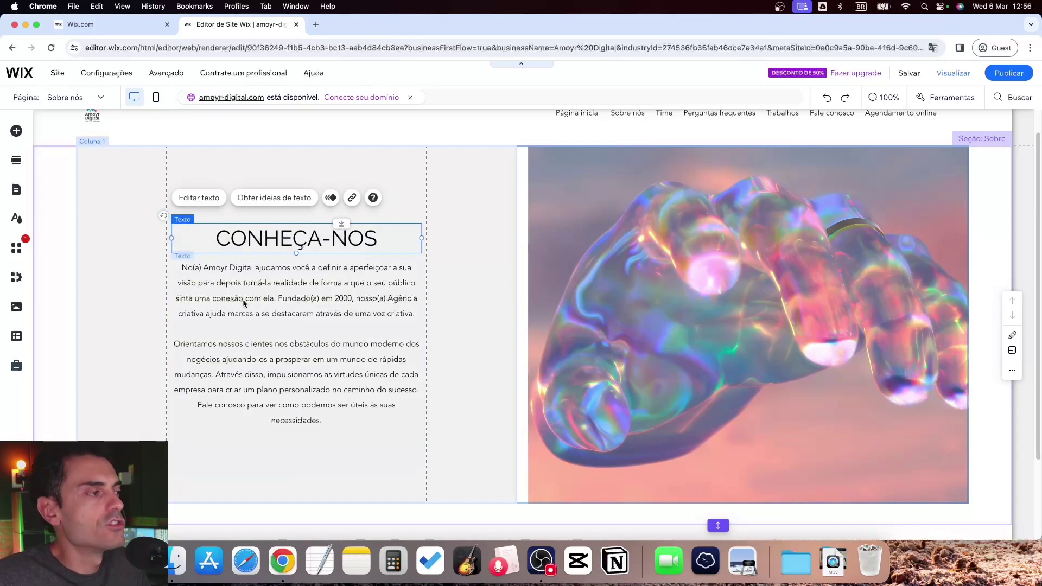
{"action": "left_click", "coordinate": [80, 98]}
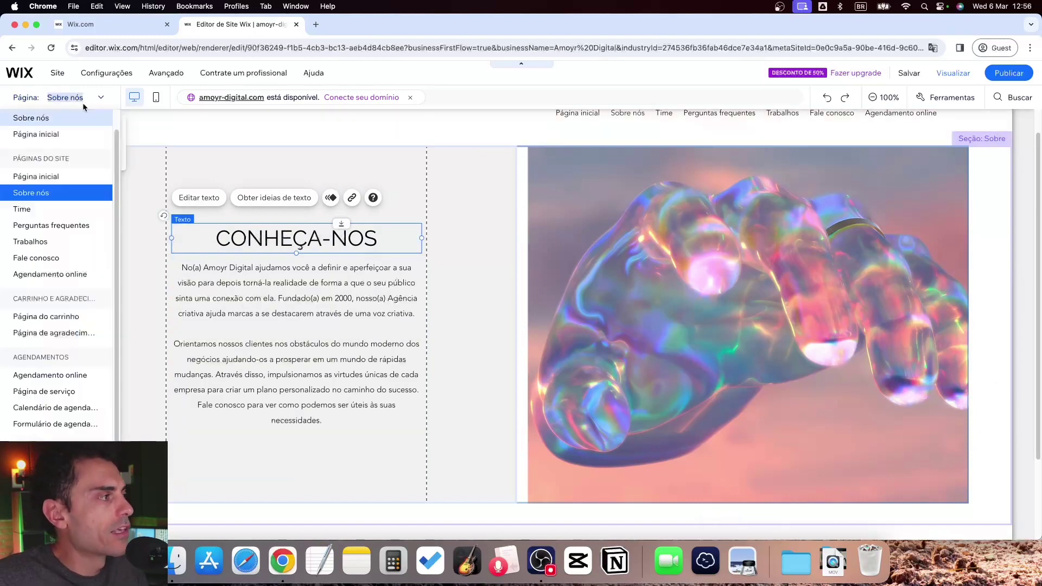
{"action": "left_click", "coordinate": [34, 210]}
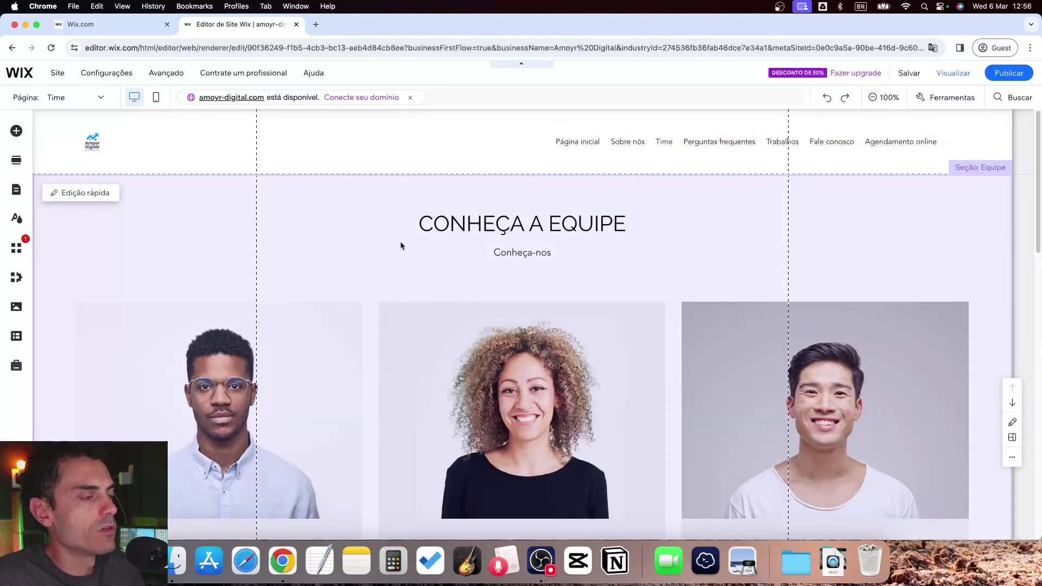
{"action": "scroll", "coordinate": [414, 278], "scroll_direction": "down", "scroll_amount": 3}
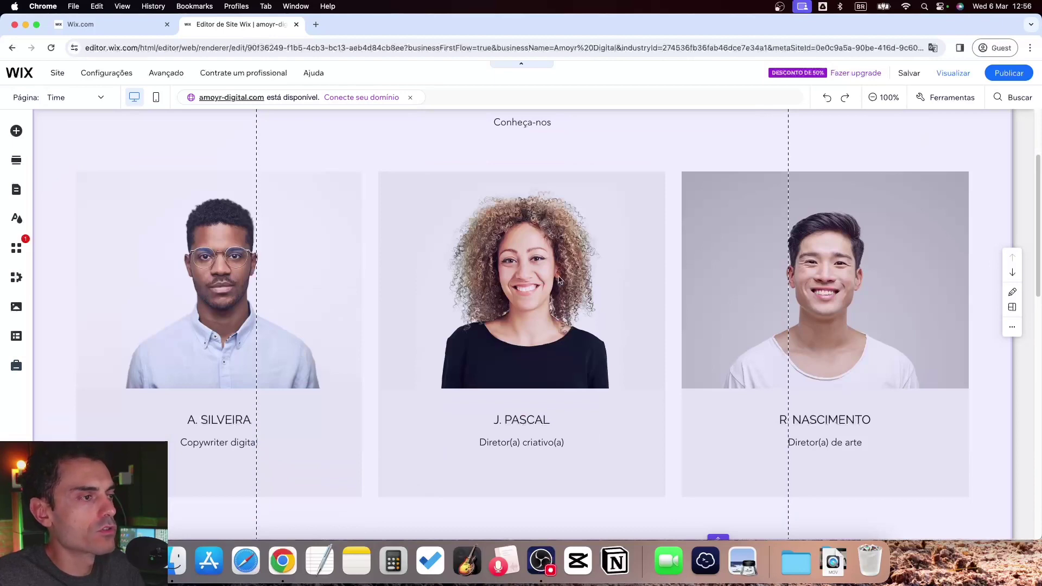
{"action": "scroll", "coordinate": [488, 277], "scroll_direction": "up", "scroll_amount": 3}
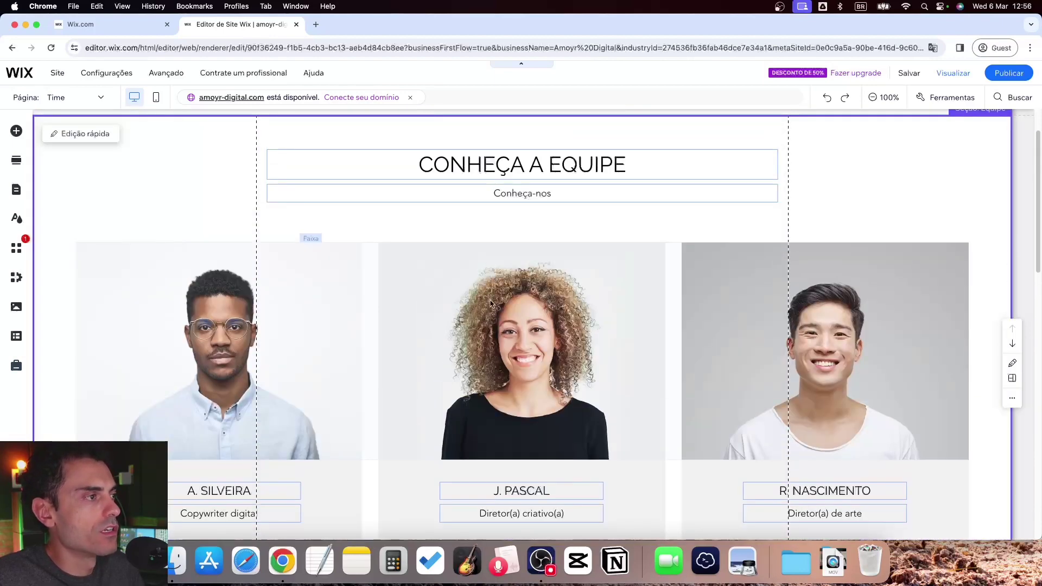
{"action": "left_click", "coordinate": [491, 303]}
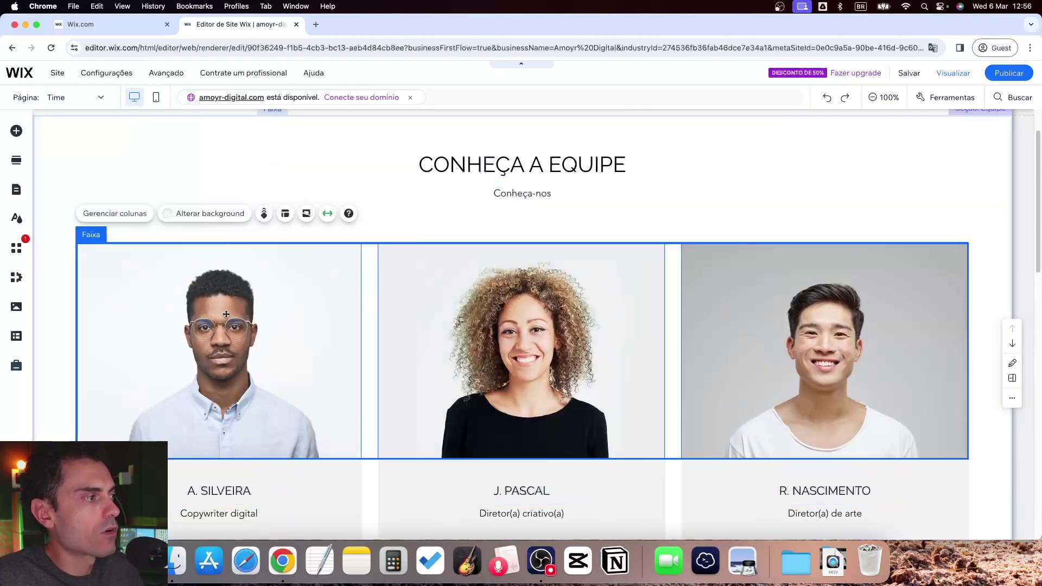
{"action": "scroll", "coordinate": [221, 312], "scroll_direction": "down", "scroll_amount": 1}
{"action": "left_click", "coordinate": [226, 318]}
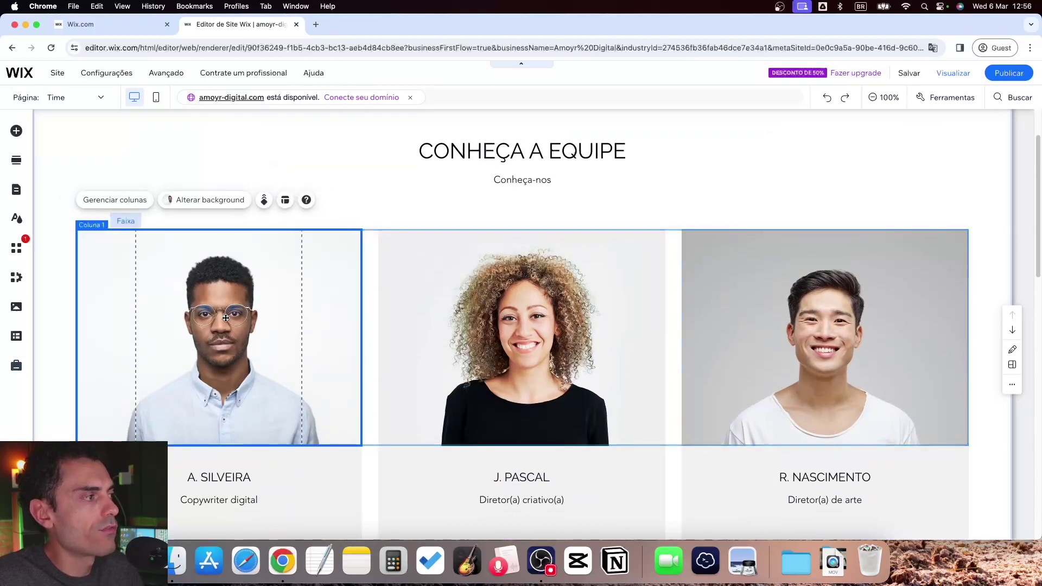
{"action": "right_click", "coordinate": [185, 315]}
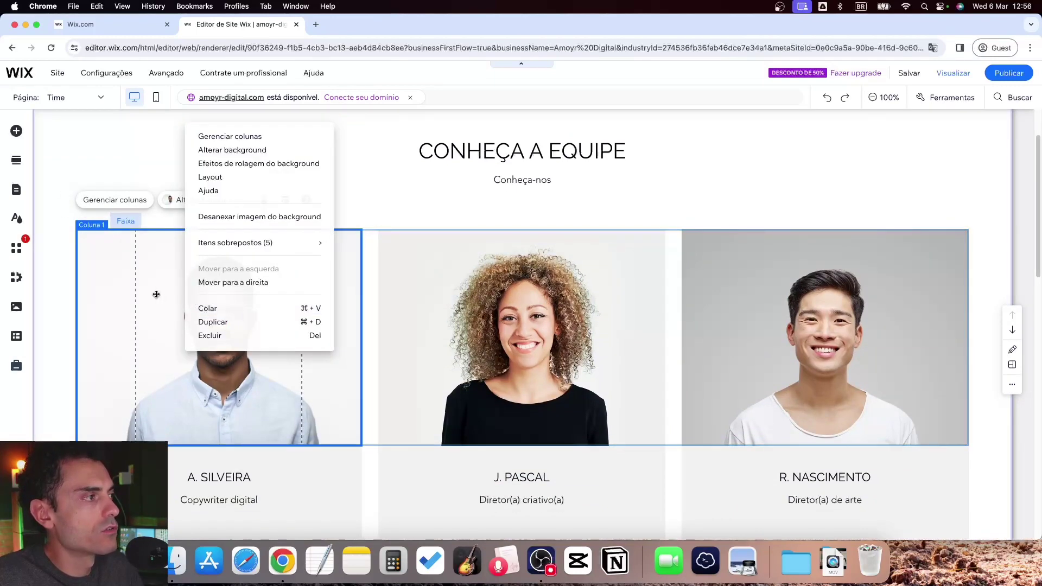
{"action": "left_click", "coordinate": [209, 150]}
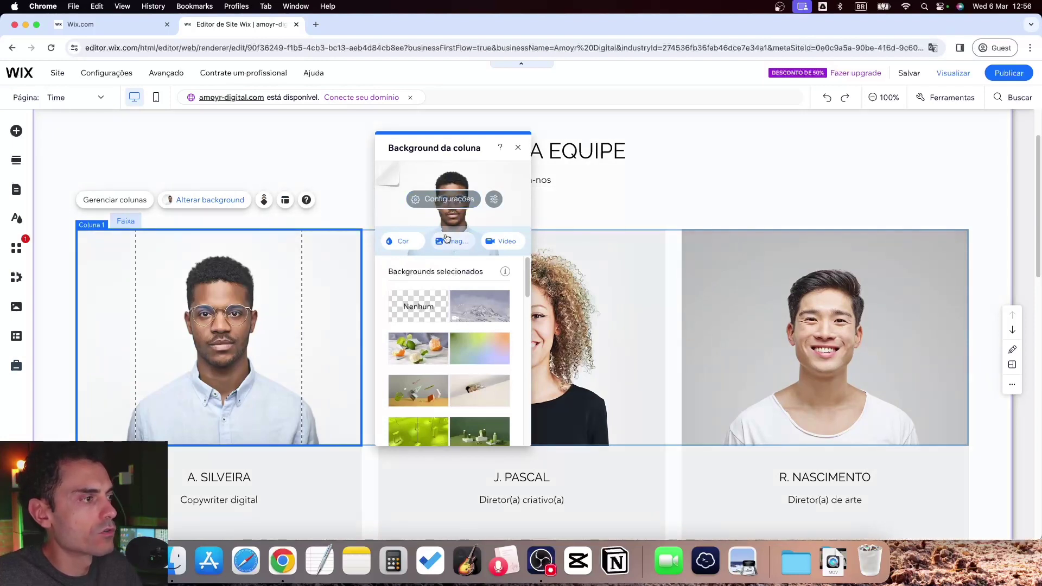
{"action": "left_click", "coordinate": [519, 149]}
{"action": "left_click", "coordinate": [481, 315]}
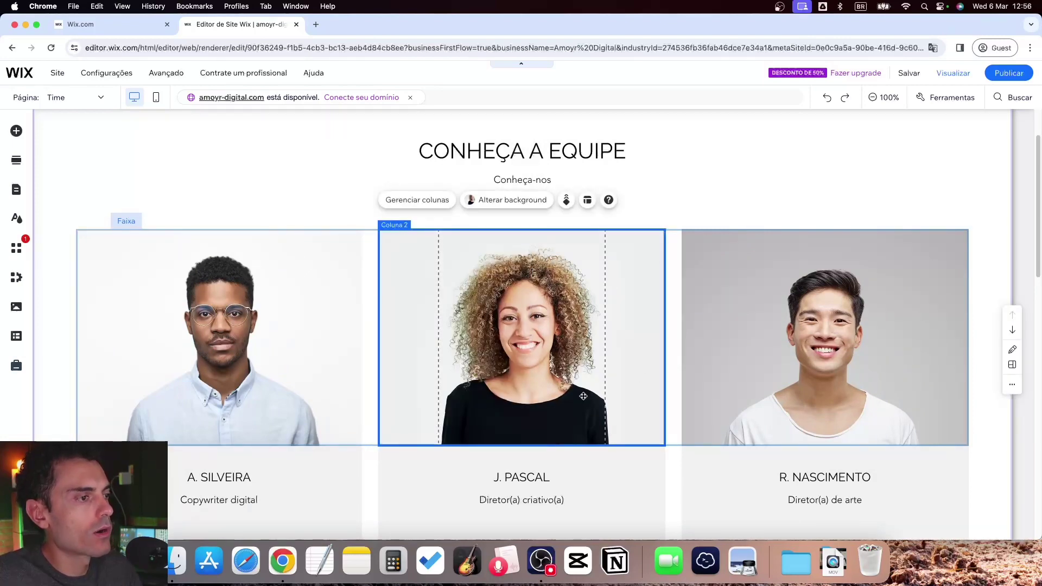
{"action": "scroll", "coordinate": [421, 396], "scroll_direction": "down", "scroll_amount": 3}
{"action": "left_click", "coordinate": [238, 328]}
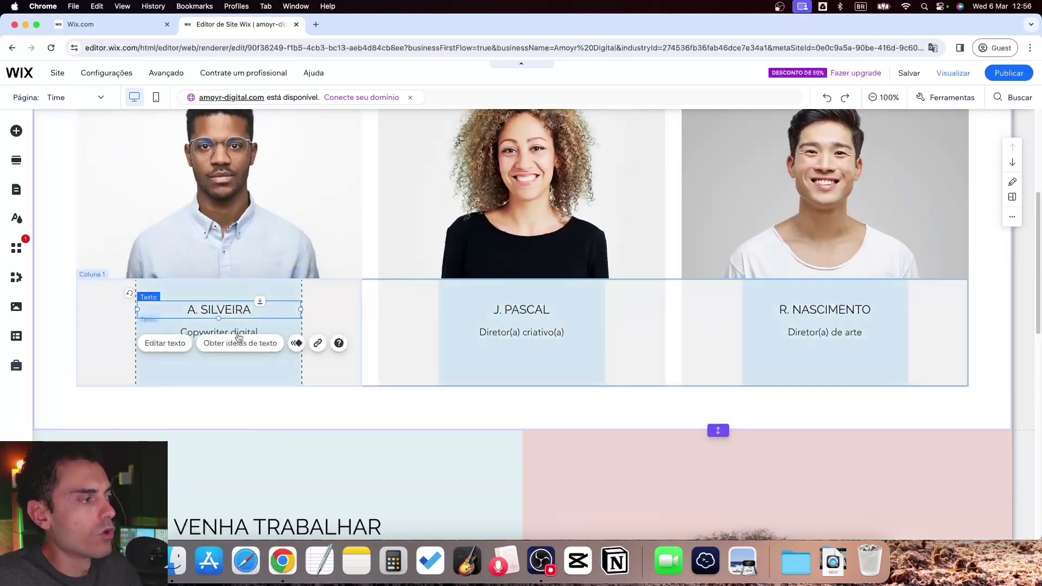
{"action": "left_click", "coordinate": [559, 319]}
{"action": "left_click", "coordinate": [575, 332]}
{"action": "scroll", "coordinate": [644, 360], "scroll_direction": "down", "scroll_amount": 7}
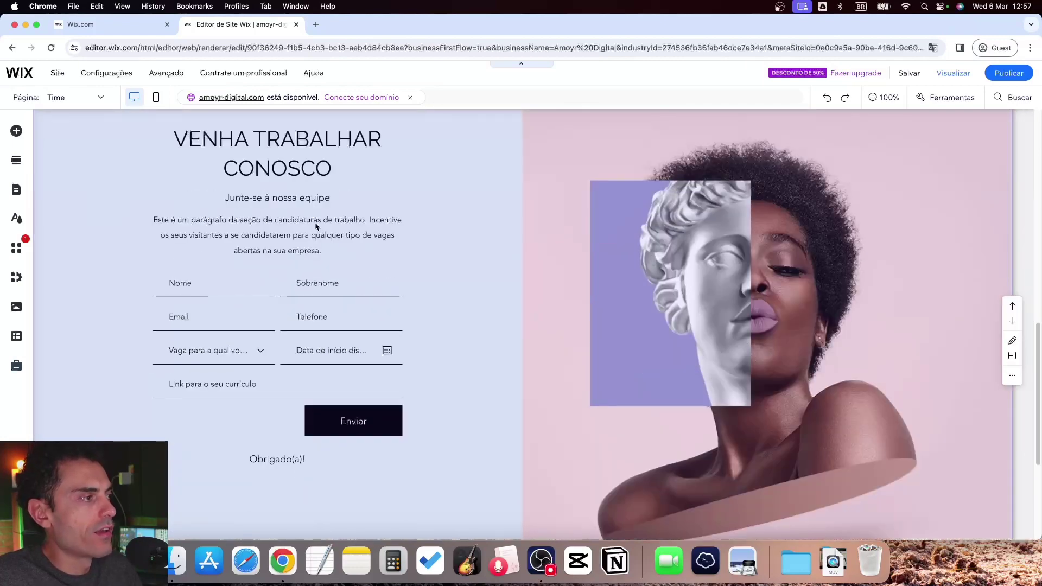
{"action": "scroll", "coordinate": [313, 201], "scroll_direction": "up", "scroll_amount": 1}
{"action": "scroll", "coordinate": [325, 239], "scroll_direction": "down", "scroll_amount": 5}
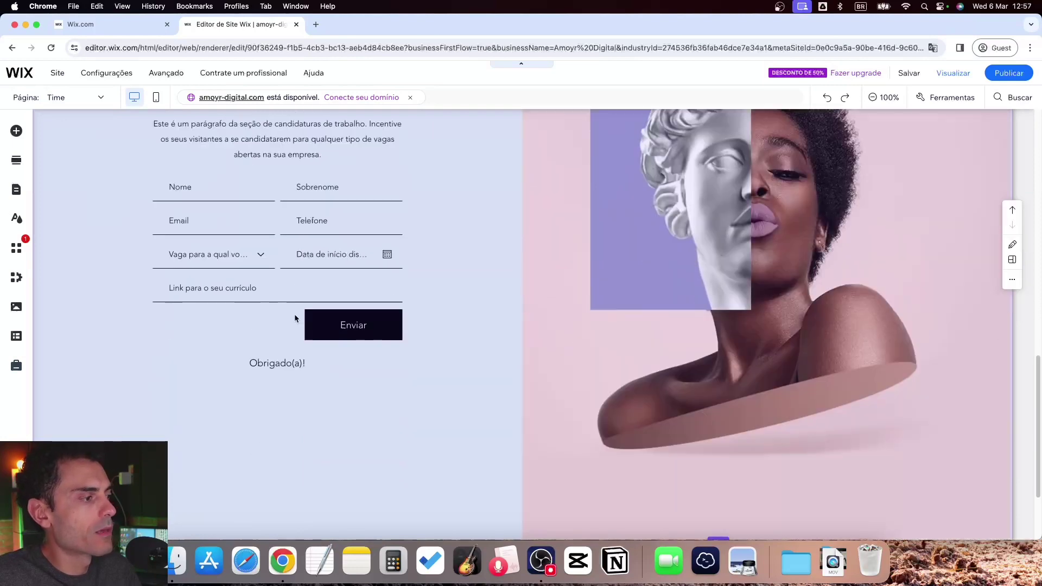
{"action": "scroll", "coordinate": [295, 315], "scroll_direction": "up", "scroll_amount": 3}
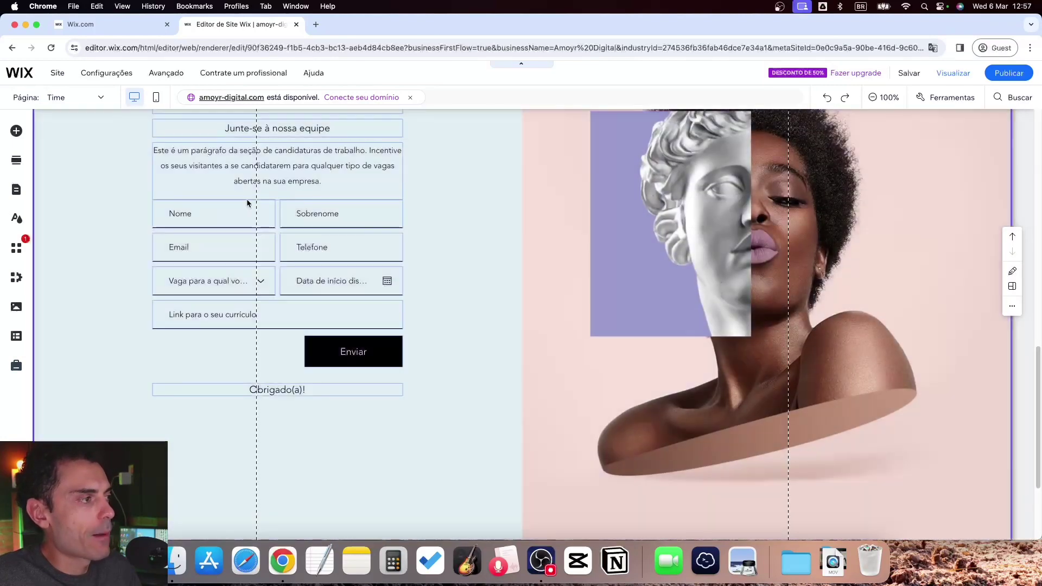
{"action": "scroll", "coordinate": [331, 326], "scroll_direction": "up", "scroll_amount": 15}
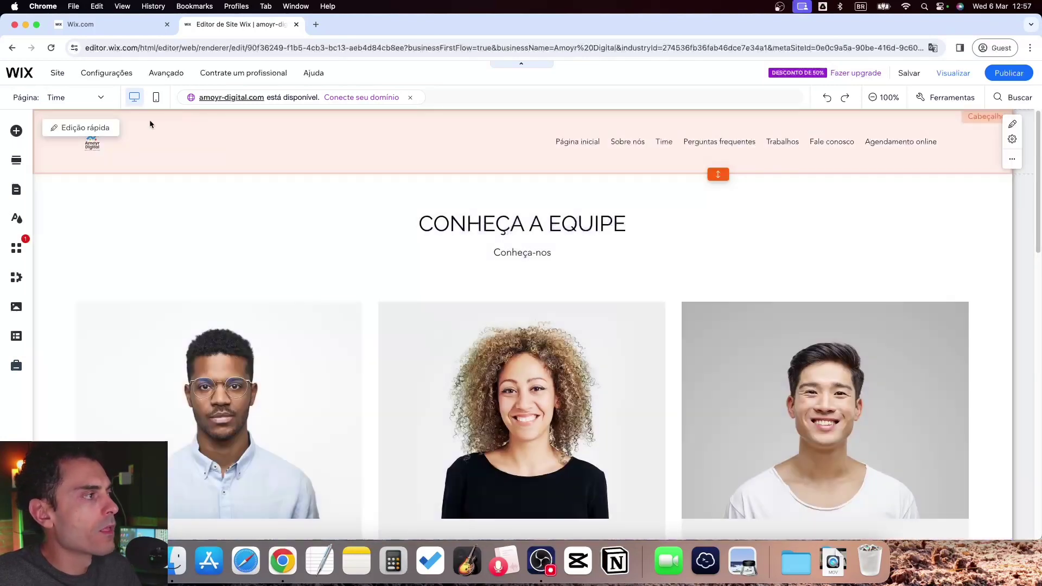
{"action": "left_click", "coordinate": [76, 103]}
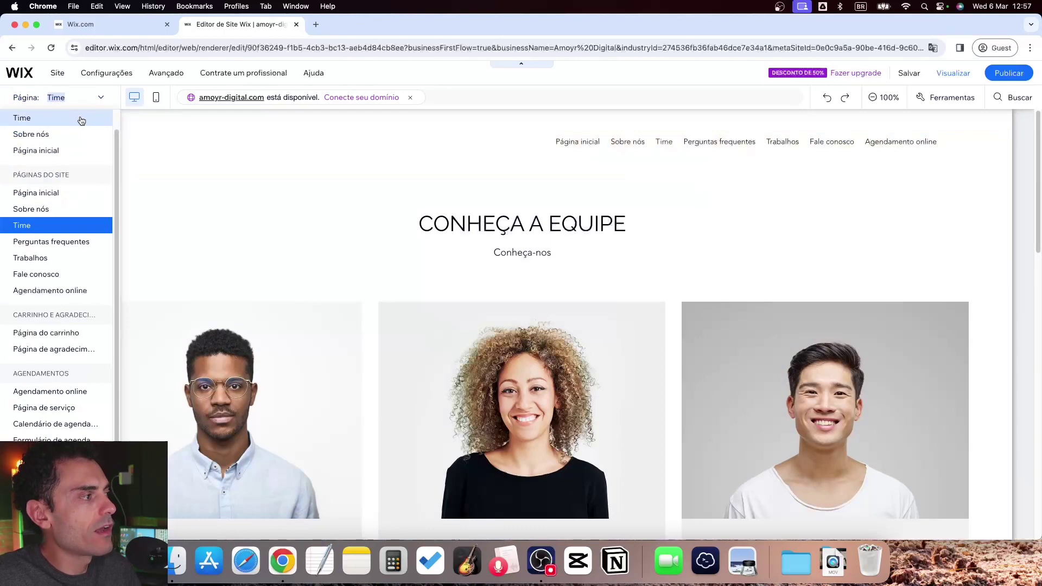
Look over the Perguntas frequentes page, then switch the editor to Página inicial
{"action": "left_click", "coordinate": [53, 247]}
{"action": "scroll", "coordinate": [748, 287], "scroll_direction": "down", "scroll_amount": 10}
{"action": "scroll", "coordinate": [490, 286], "scroll_direction": "up", "scroll_amount": 10}
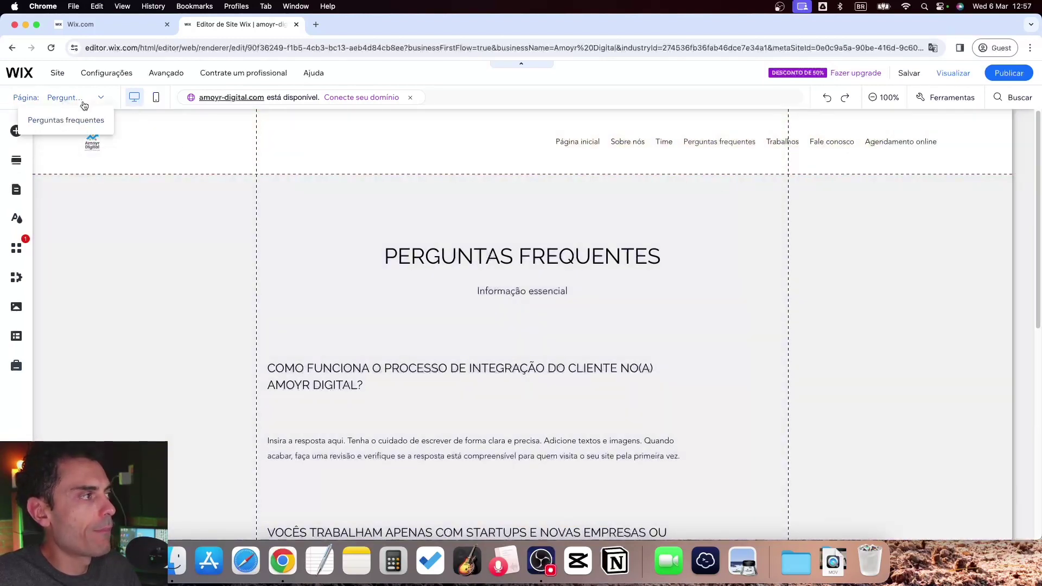
{"action": "left_click", "coordinate": [81, 97]}
{"action": "left_click", "coordinate": [59, 212]}
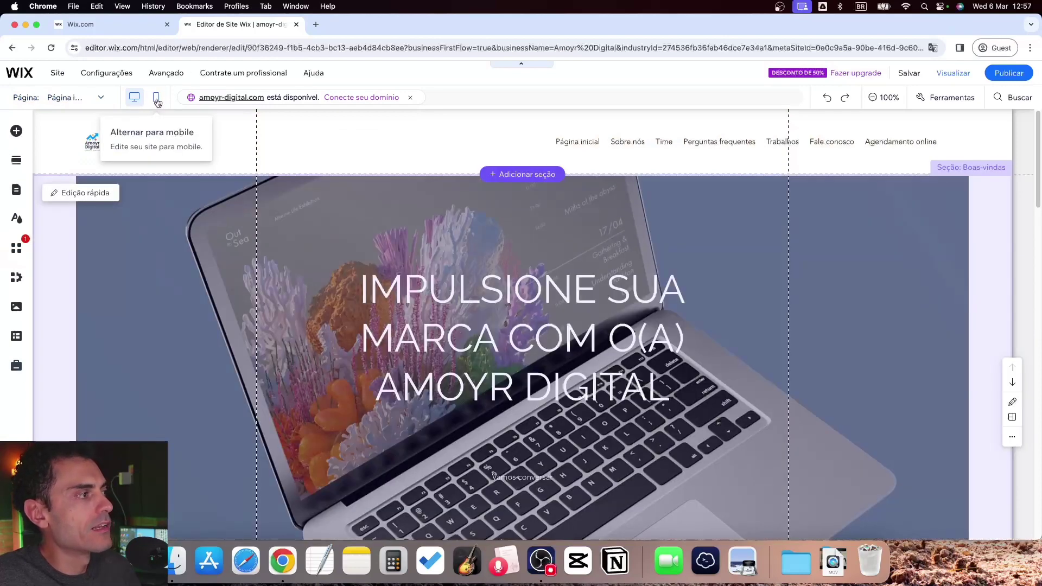
Start the mobile setup wizard and keep the mobile header scrolling with the page
{"action": "left_click", "coordinate": [156, 100]}
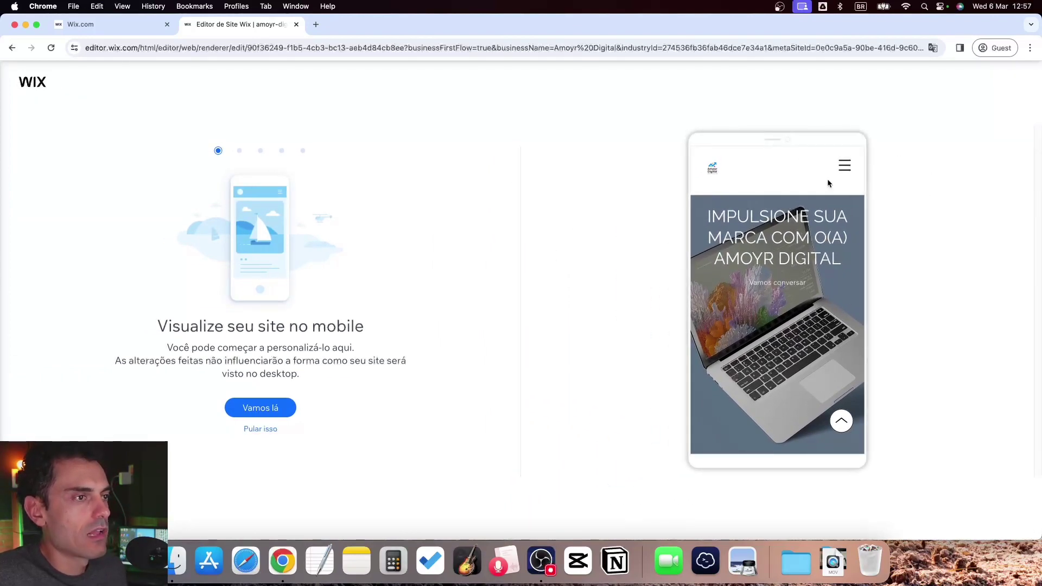
{"action": "left_click", "coordinate": [259, 408]}
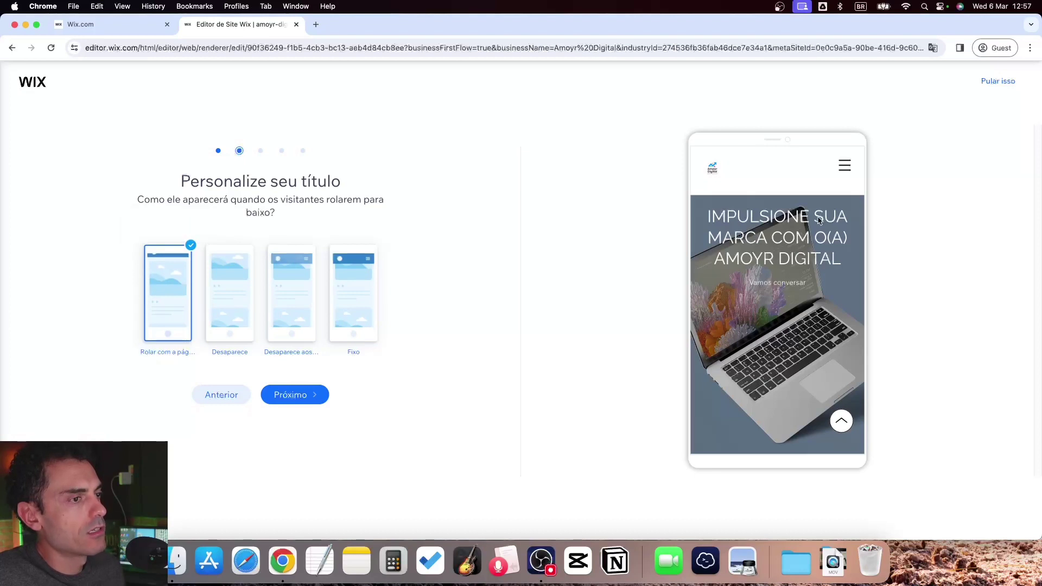
{"action": "left_click", "coordinate": [234, 307]}
{"action": "left_click", "coordinate": [285, 297]}
{"action": "left_click", "coordinate": [349, 285]}
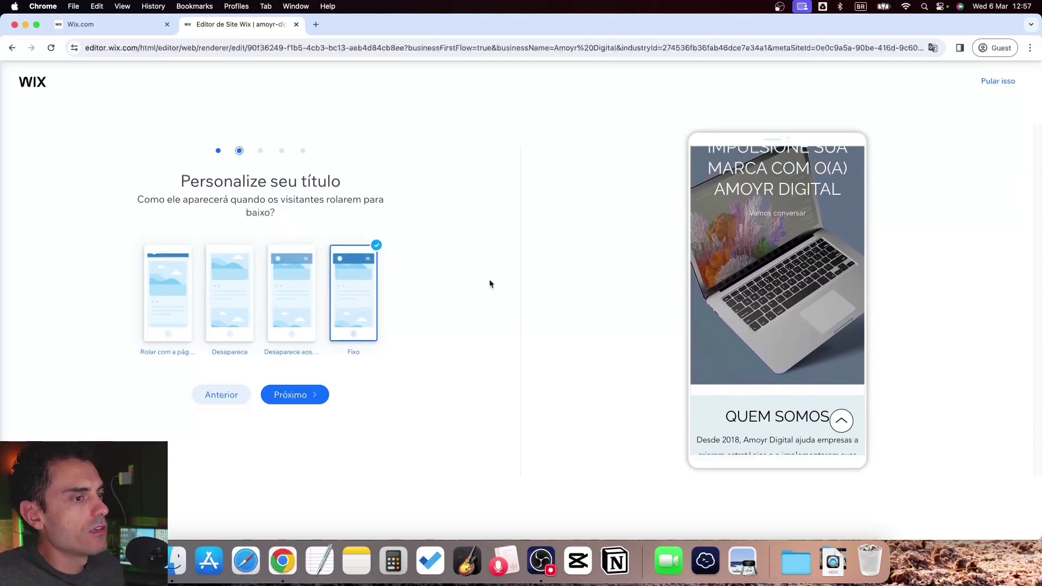
{"action": "left_click", "coordinate": [178, 310]}
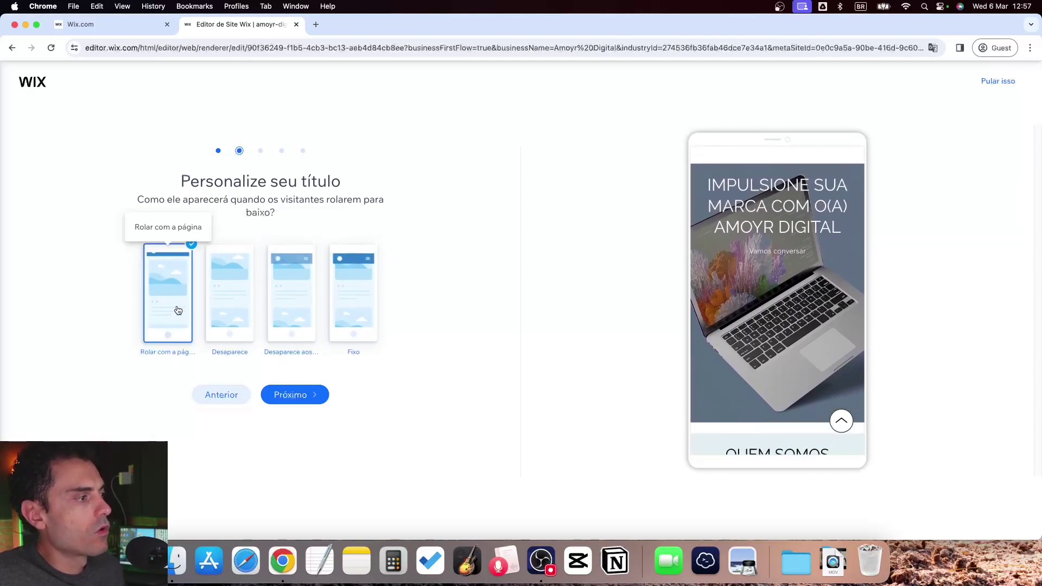
{"action": "left_click", "coordinate": [291, 395]}
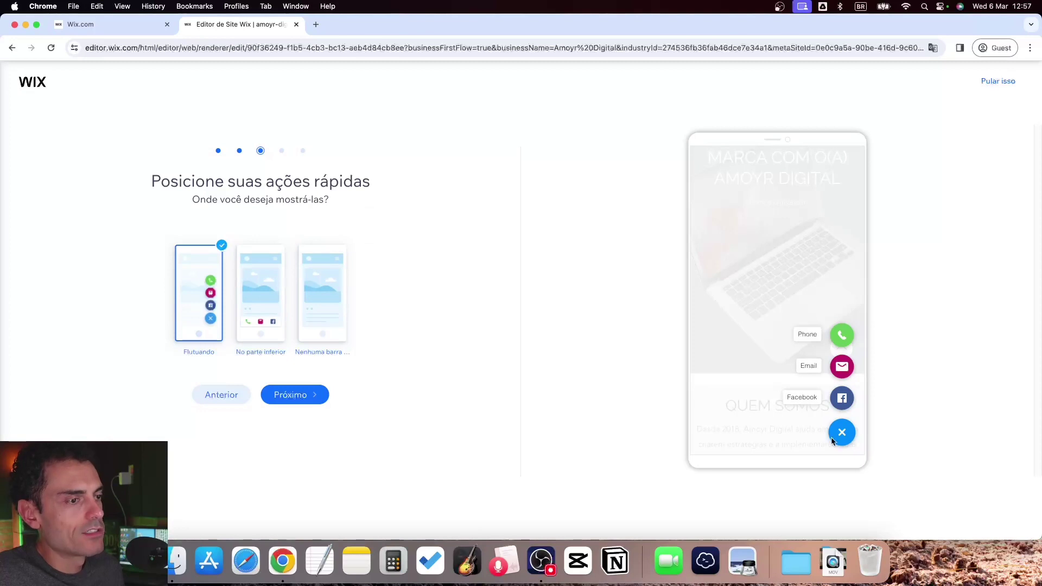
Choose floating quick-action buttons and keep the back-to-top button ('Sim')
{"action": "left_click", "coordinate": [273, 310]}
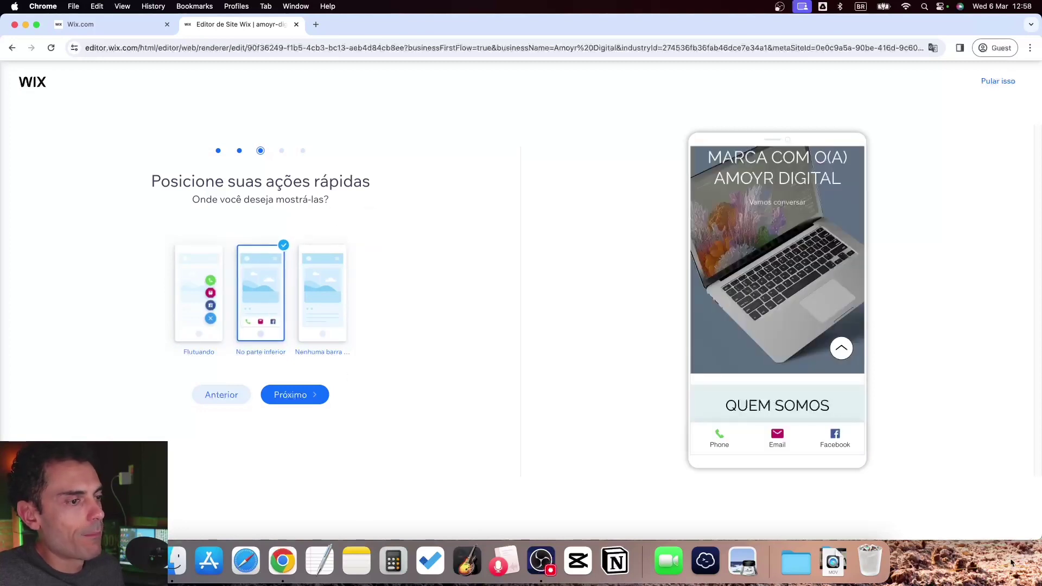
{"action": "left_click", "coordinate": [300, 340]}
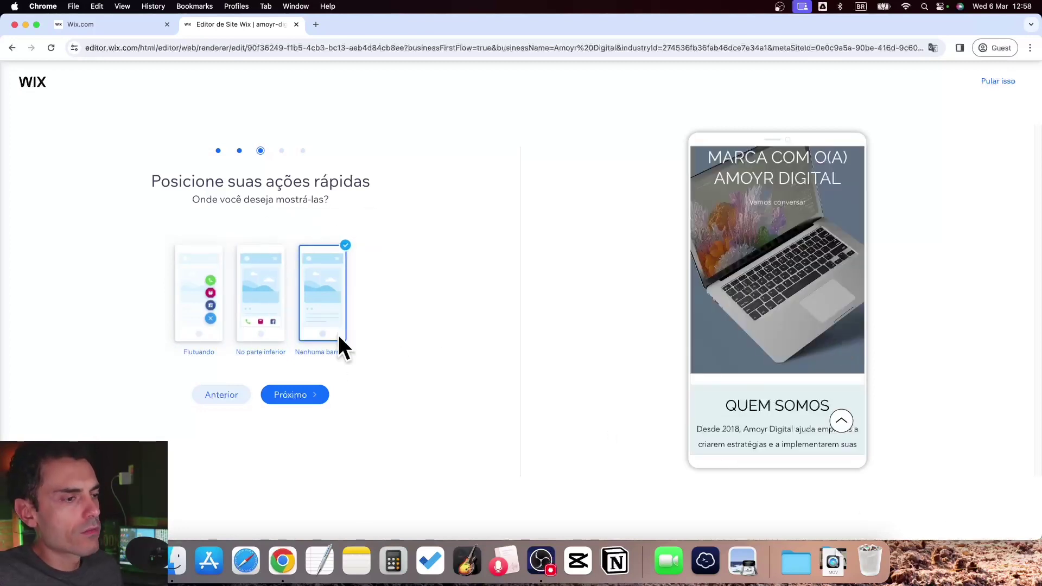
{"action": "left_click", "coordinate": [200, 334]}
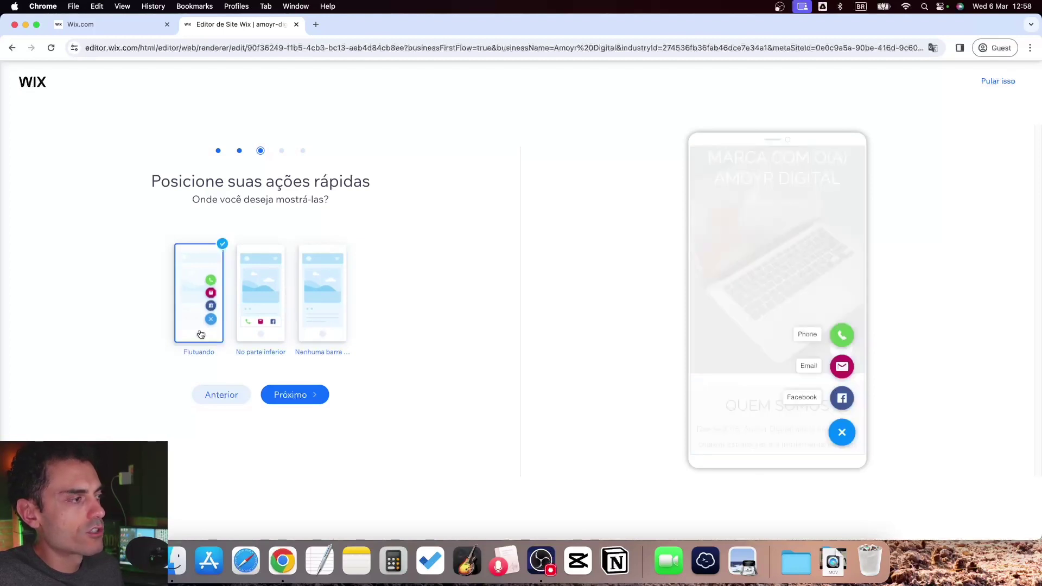
{"action": "left_click", "coordinate": [294, 399]}
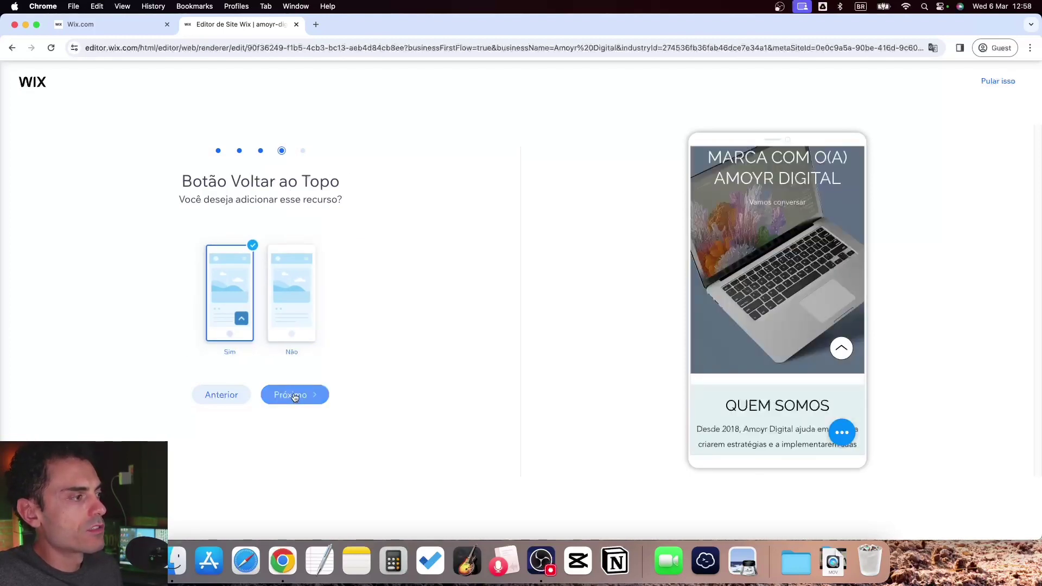
{"action": "left_click", "coordinate": [295, 397]}
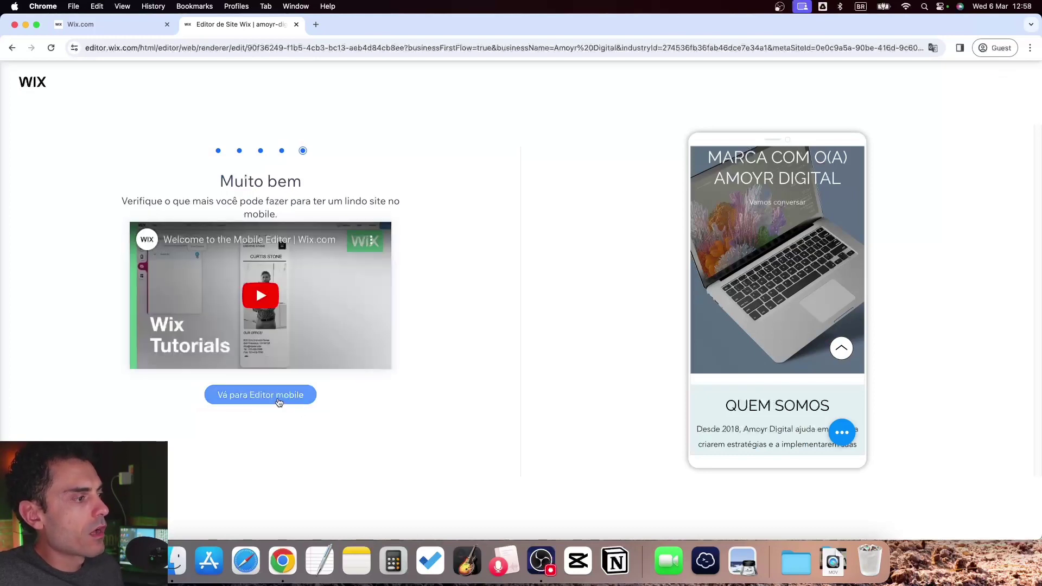
In the mobile editor, shrink the empty lavender section to end below the Email Marketing card
{"action": "left_click", "coordinate": [278, 397]}
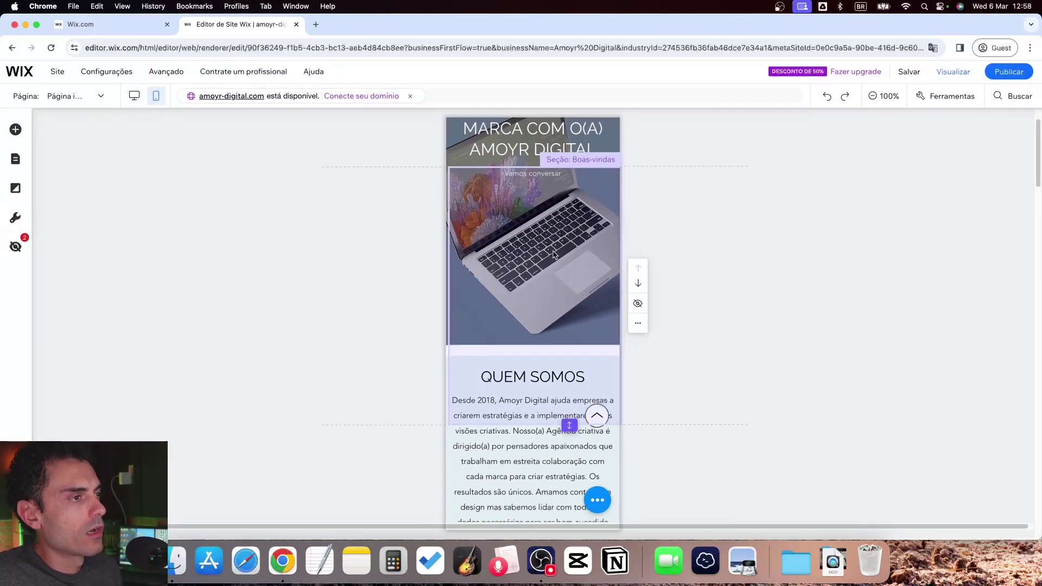
{"action": "scroll", "coordinate": [570, 226], "scroll_direction": "down", "scroll_amount": 8}
{"action": "scroll", "coordinate": [570, 227], "scroll_direction": "down", "scroll_amount": 15}
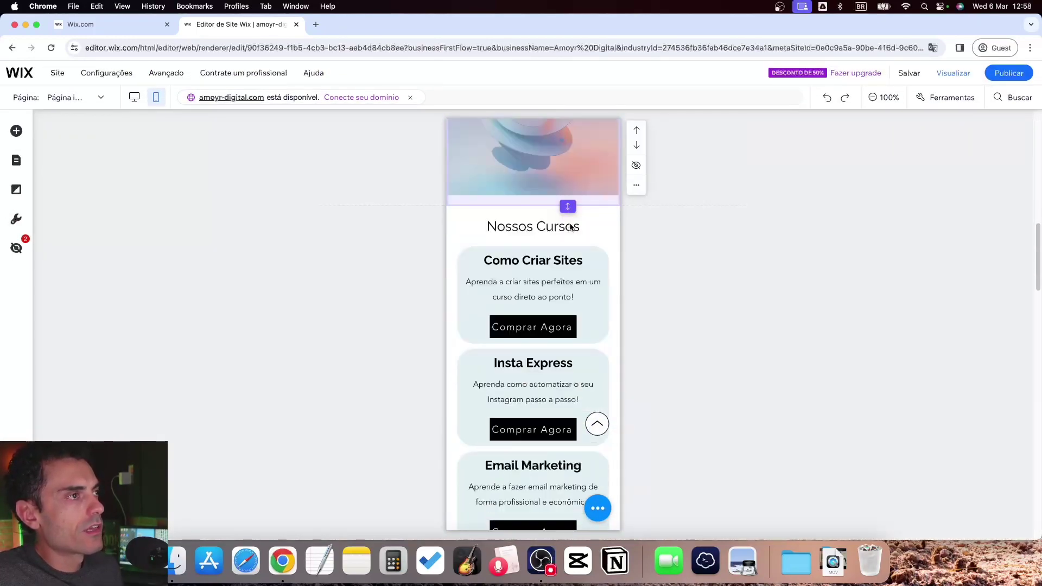
{"action": "scroll", "coordinate": [570, 228], "scroll_direction": "down", "scroll_amount": 5}
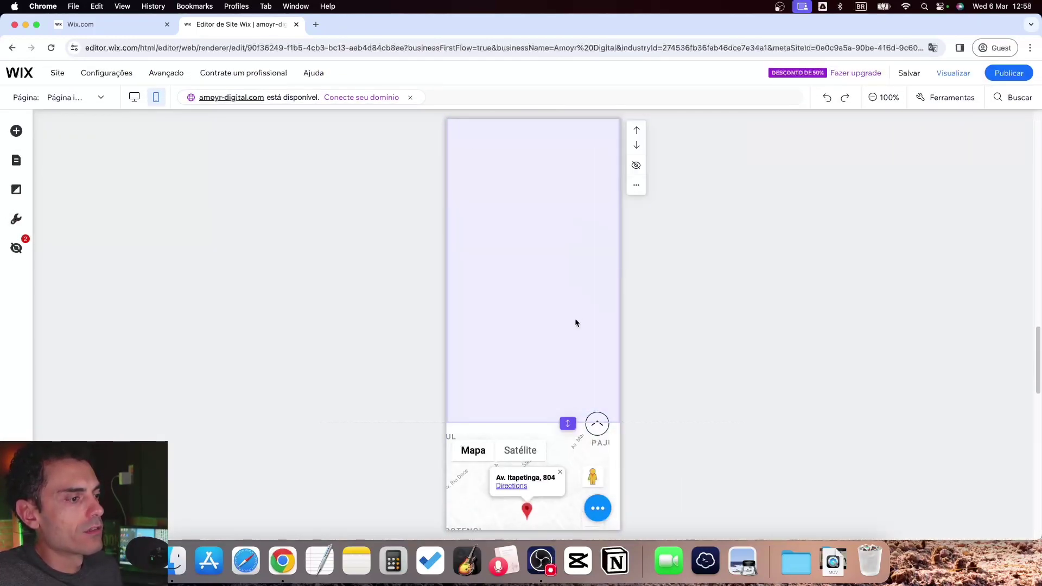
{"action": "scroll", "coordinate": [573, 315], "scroll_direction": "up", "scroll_amount": 15}
{"action": "scroll", "coordinate": [570, 306], "scroll_direction": "down", "scroll_amount": 5}
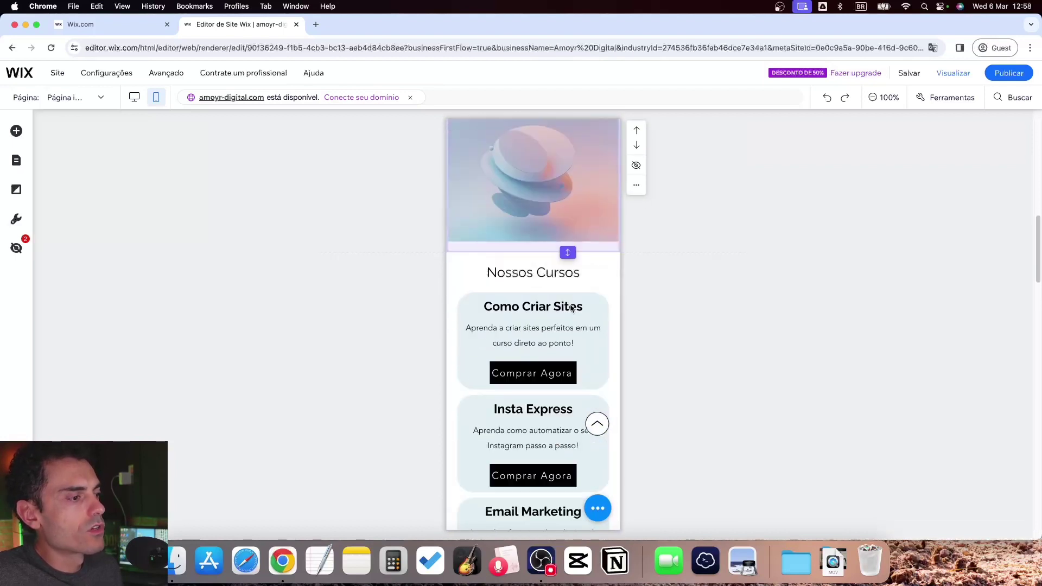
{"action": "scroll", "coordinate": [571, 314], "scroll_direction": "down", "scroll_amount": 10}
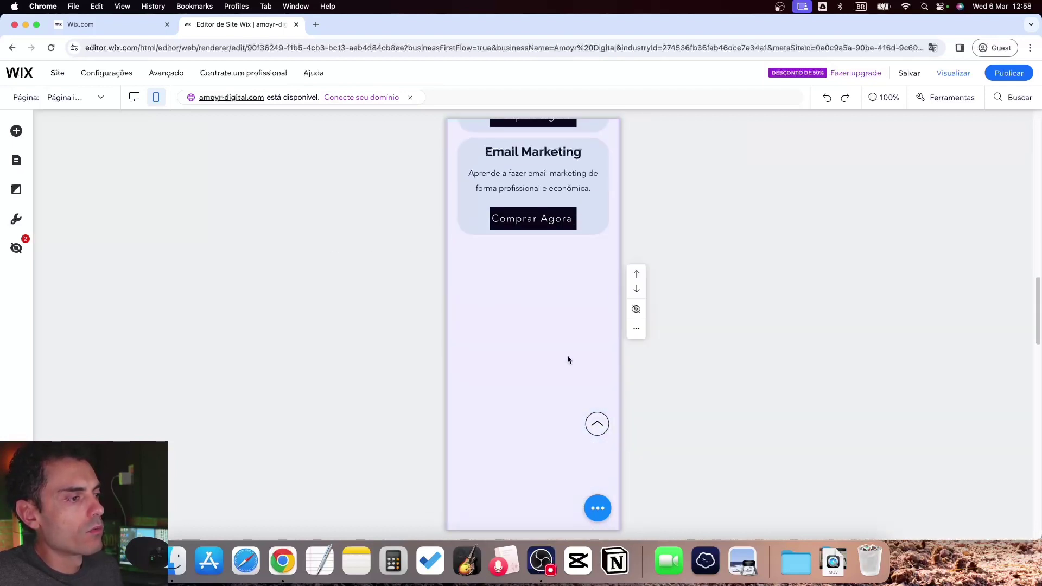
{"action": "left_click_drag", "start_coordinate": [567, 337], "coordinate": [564, 170]}
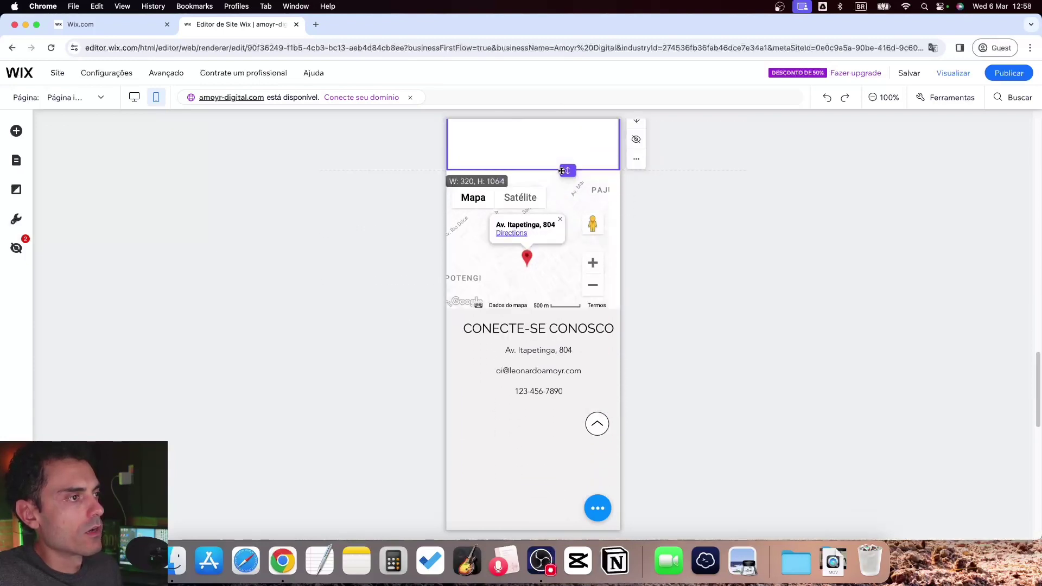
{"action": "scroll", "coordinate": [561, 216], "scroll_direction": "up", "scroll_amount": 5}
{"action": "double_click", "coordinate": [567, 416]}
Move the contact form up directly under the contact details
{"action": "scroll", "coordinate": [572, 366], "scroll_direction": "up", "scroll_amount": 10}
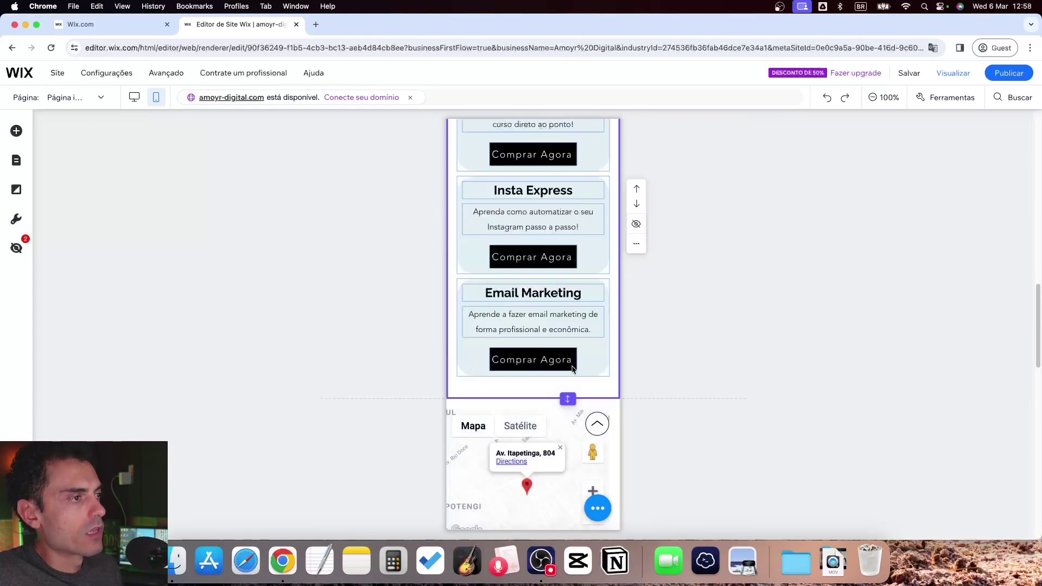
{"action": "scroll", "coordinate": [564, 374], "scroll_direction": "down", "scroll_amount": 5}
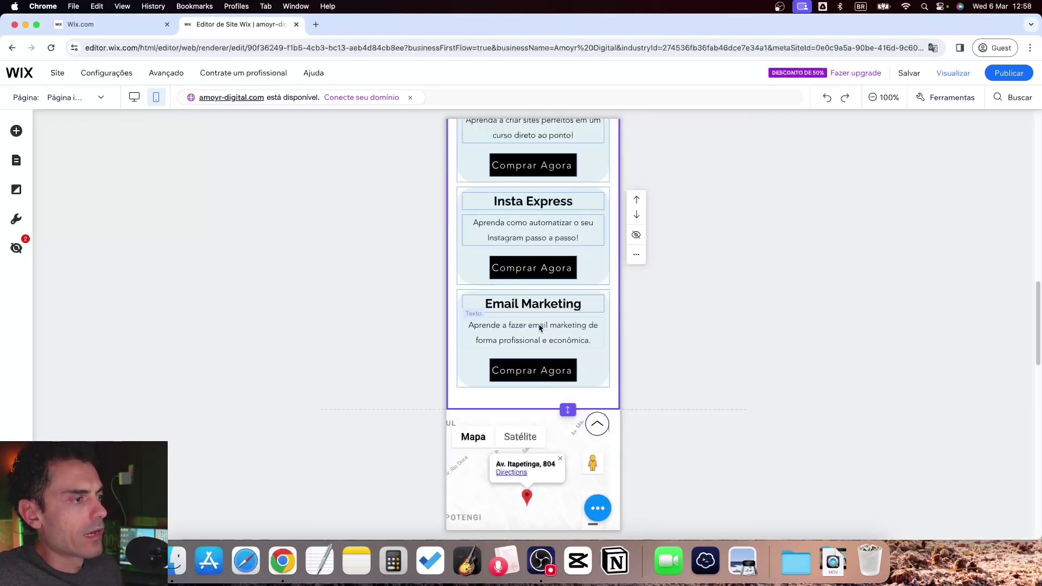
{"action": "scroll", "coordinate": [550, 341], "scroll_direction": "down", "scroll_amount": 7}
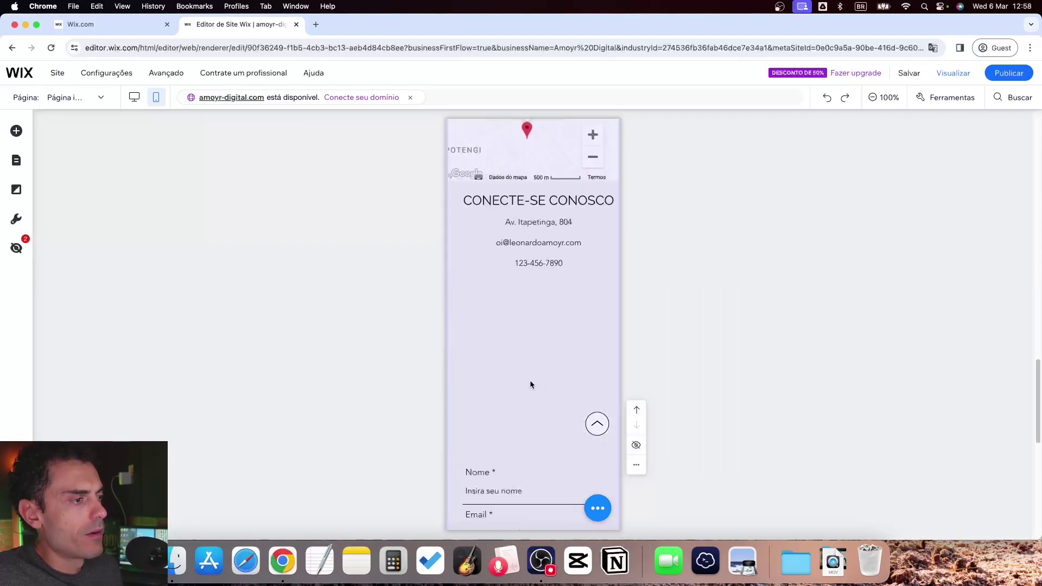
{"action": "left_click_drag", "start_coordinate": [529, 468], "coordinate": [540, 350]}
{"action": "scroll", "coordinate": [541, 349], "scroll_direction": "up", "scroll_amount": 4}
{"action": "scroll", "coordinate": [541, 355], "scroll_direction": "down", "scroll_amount": 10}
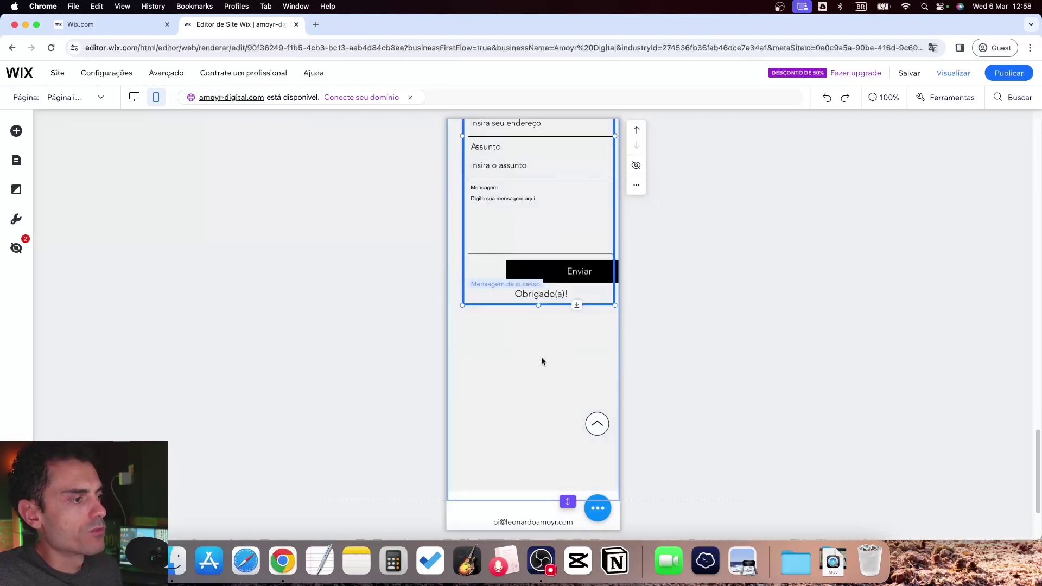
{"action": "scroll", "coordinate": [532, 325], "scroll_direction": "up", "scroll_amount": 8}
Centre the CONECTE-SE CONOSCO heading, then return to the desktop layout
{"action": "left_click", "coordinate": [534, 311]}
{"action": "left_click_drag", "start_coordinate": [533, 310], "coordinate": [537, 332]}
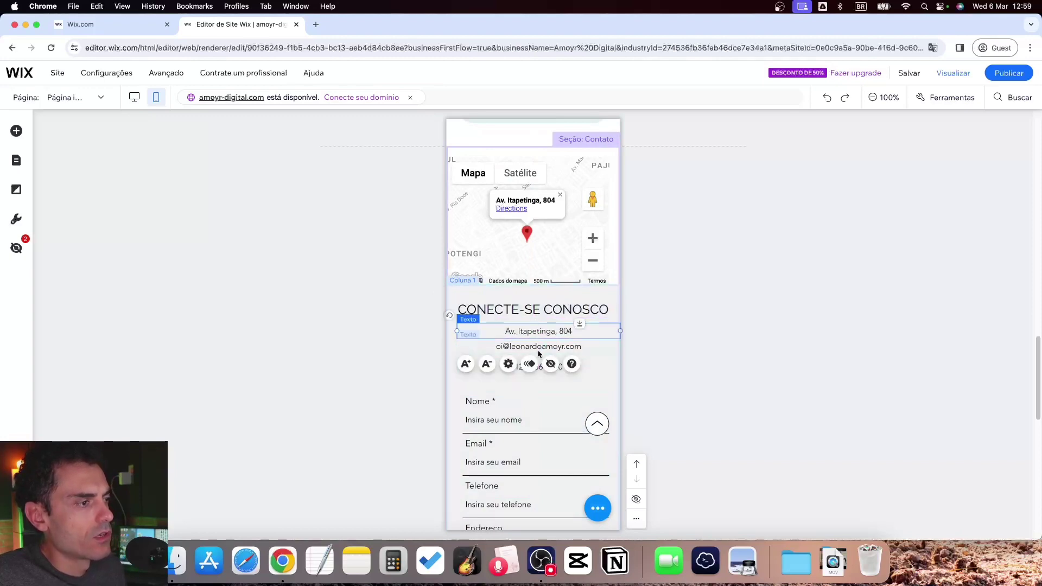
{"action": "left_click", "coordinate": [538, 390]}
{"action": "scroll", "coordinate": [536, 402], "scroll_direction": "down", "scroll_amount": 3}
{"action": "scroll", "coordinate": [536, 413], "scroll_direction": "up", "scroll_amount": 20}
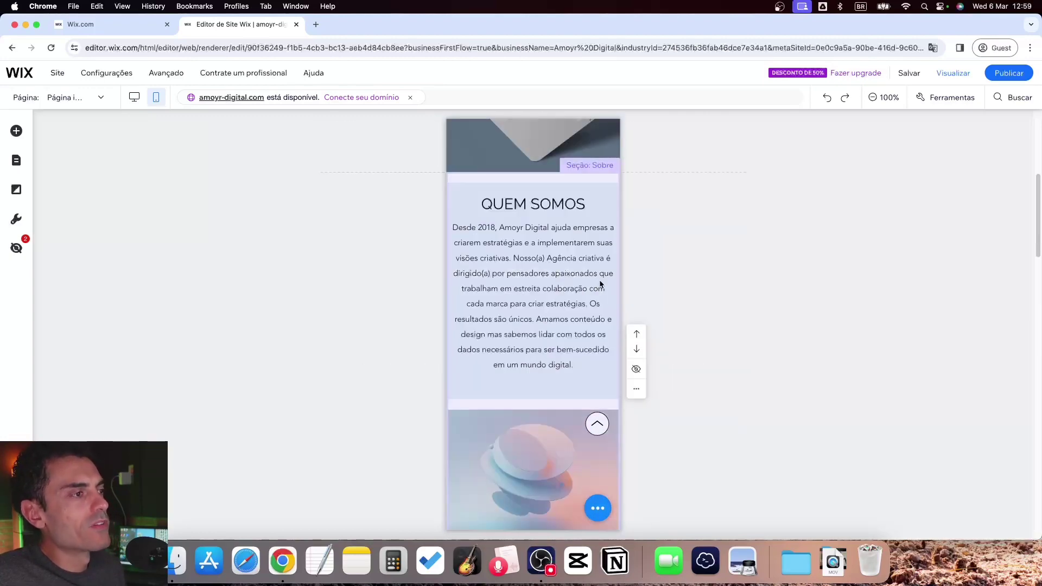
{"action": "left_click", "coordinate": [135, 99]}
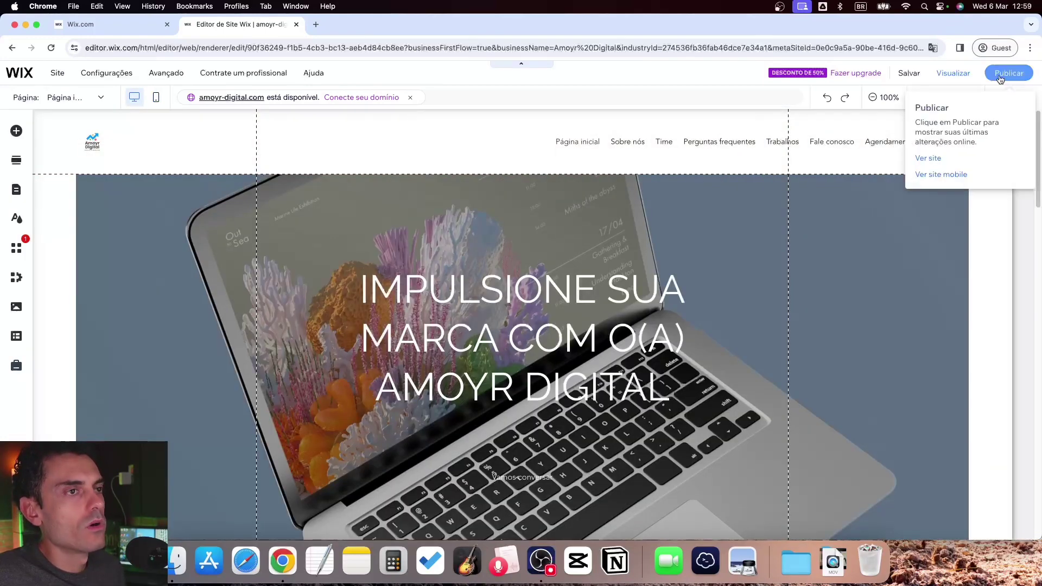
Republish the site and follow the 'Faça upgrade' premium offer
{"action": "left_click", "coordinate": [996, 74]}
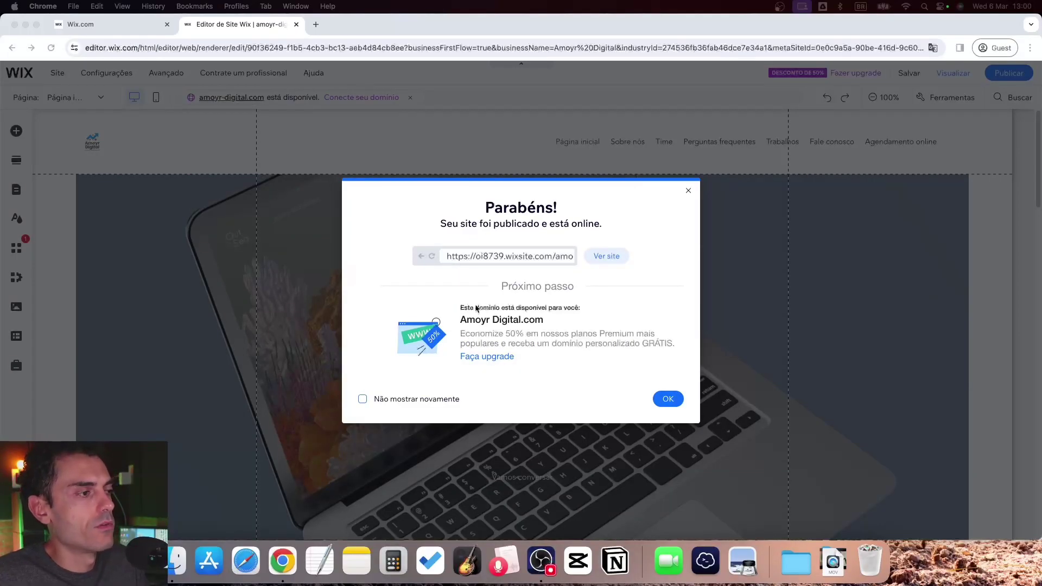
{"action": "left_click", "coordinate": [468, 358]}
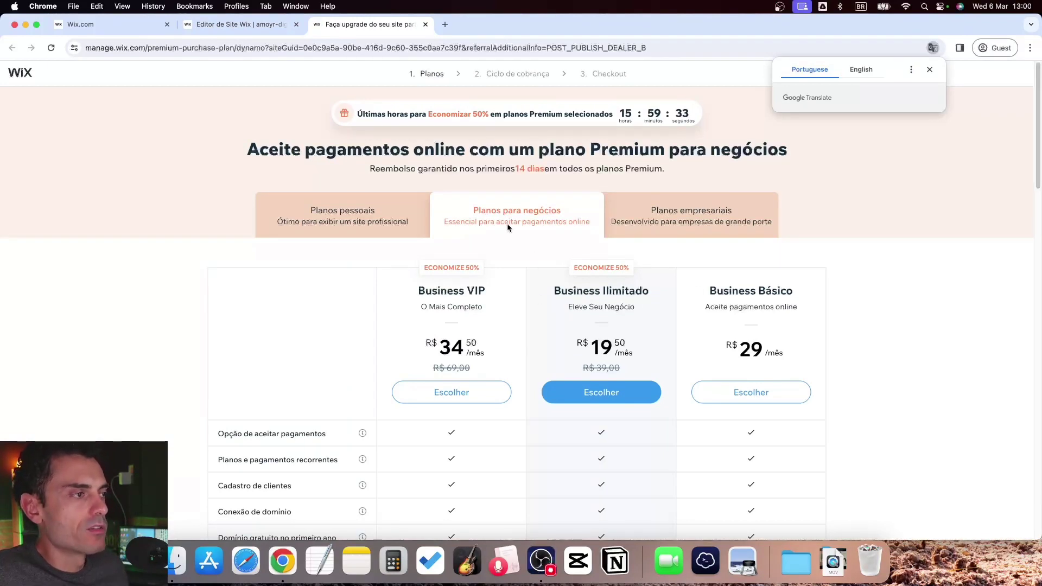
Scroll the business pricing table and compare the Planos pessoais and Planos empresariais tabs
{"action": "scroll", "coordinate": [751, 174], "scroll_direction": "down", "scroll_amount": 3}
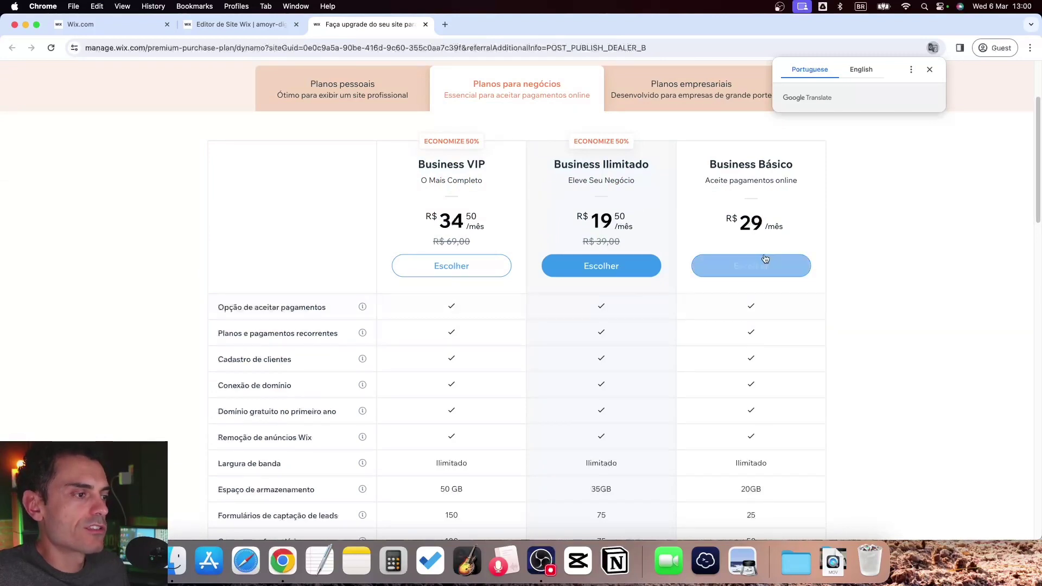
{"action": "scroll", "coordinate": [770, 282], "scroll_direction": "down", "scroll_amount": 1}
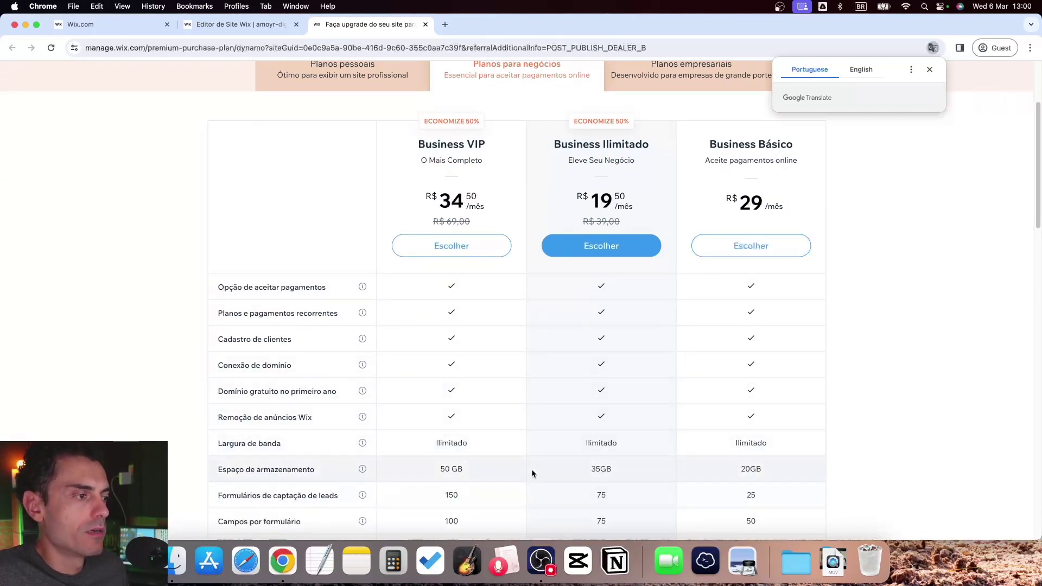
{"action": "scroll", "coordinate": [419, 483], "scroll_direction": "down", "scroll_amount": 1}
{"action": "scroll", "coordinate": [733, 448], "scroll_direction": "down", "scroll_amount": 5}
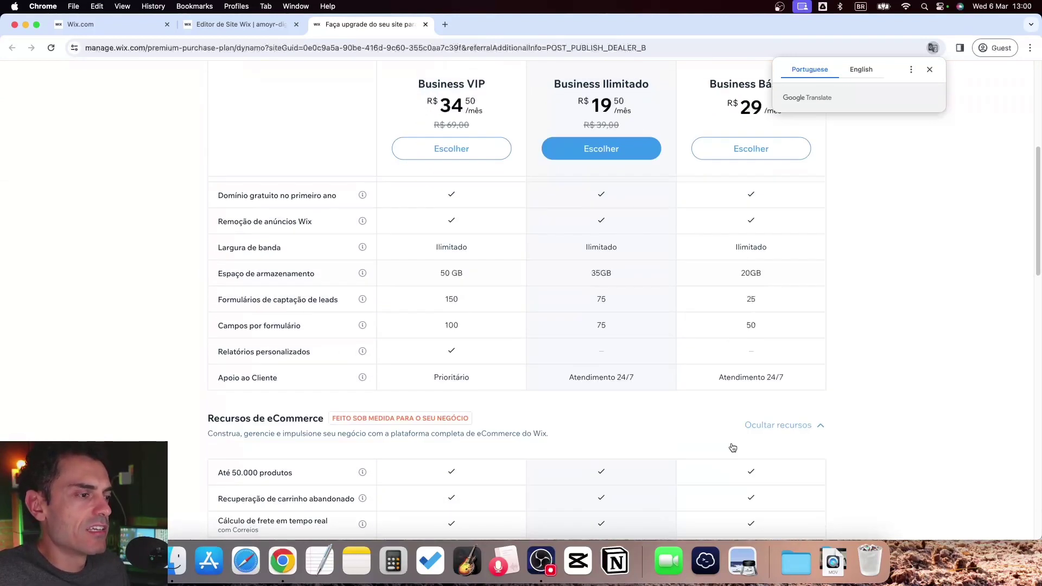
{"action": "scroll", "coordinate": [733, 435], "scroll_direction": "up", "scroll_amount": 10}
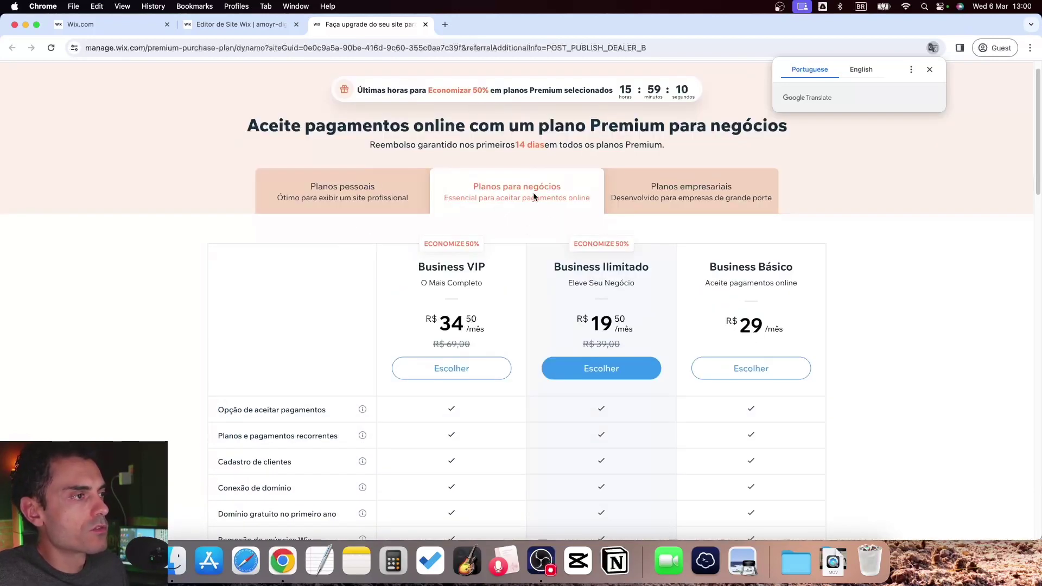
{"action": "left_click", "coordinate": [382, 186]}
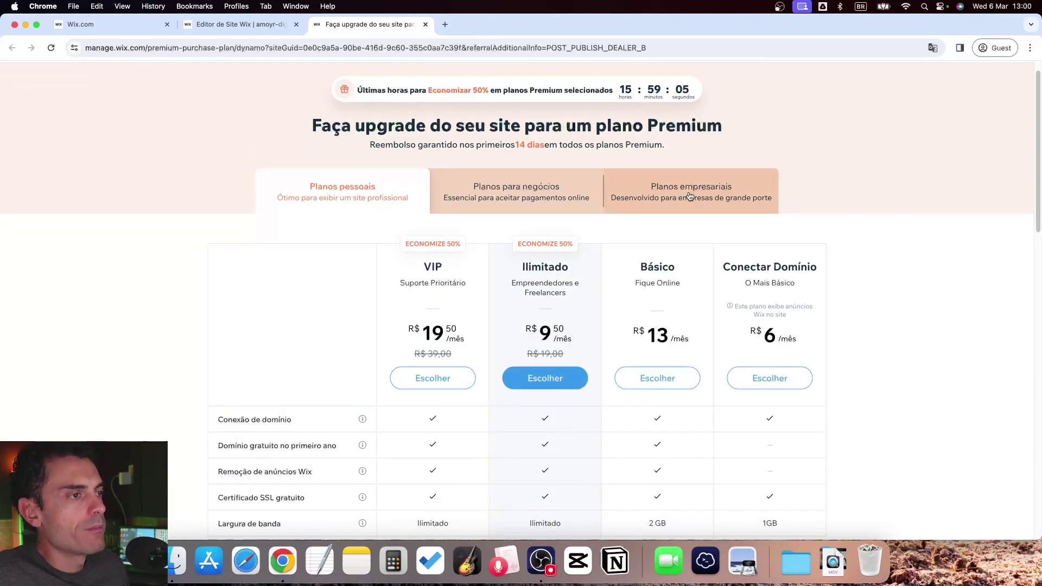
{"action": "left_click", "coordinate": [670, 198]}
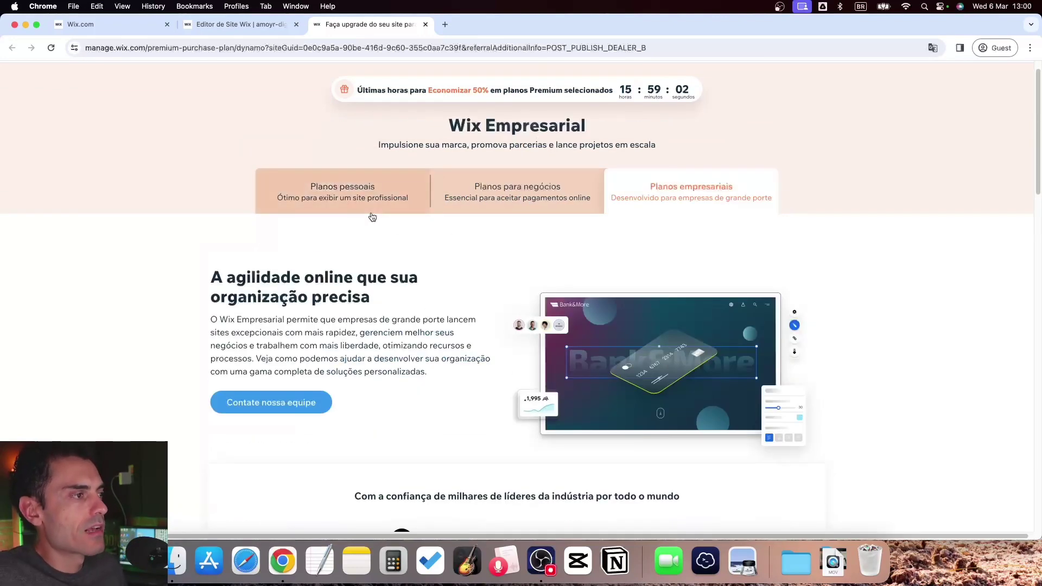
{"action": "left_click", "coordinate": [371, 196]}
Review personal plan details like Básico's price of 13, then return to Planos para negócios
{"action": "scroll", "coordinate": [867, 269], "scroll_direction": "down", "scroll_amount": 3}
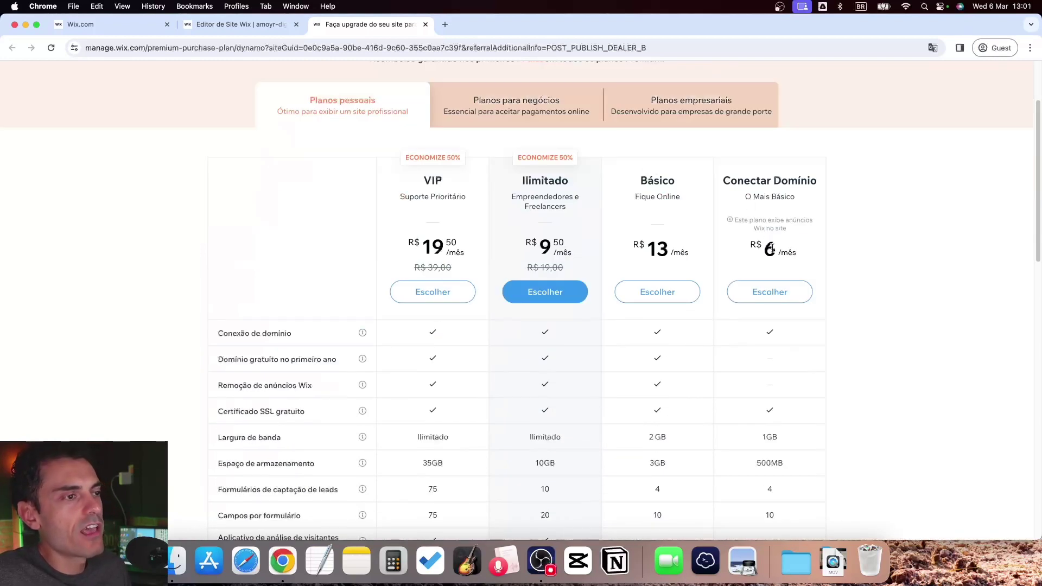
{"action": "scroll", "coordinate": [765, 228], "scroll_direction": "down", "scroll_amount": 1}
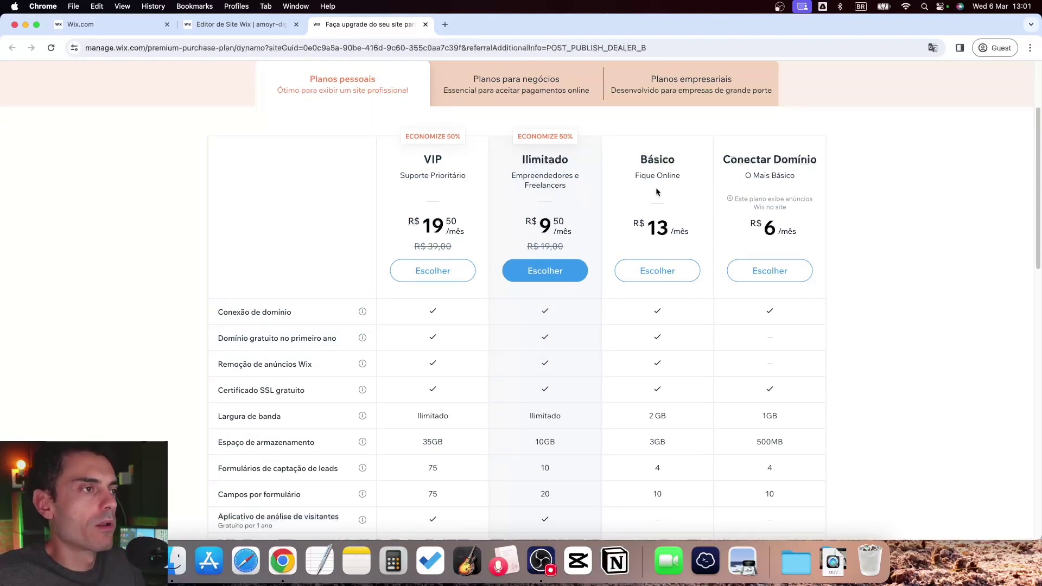
{"action": "left_click_drag", "start_coordinate": [653, 215], "coordinate": [675, 231]}
{"action": "left_click", "coordinate": [677, 231]}
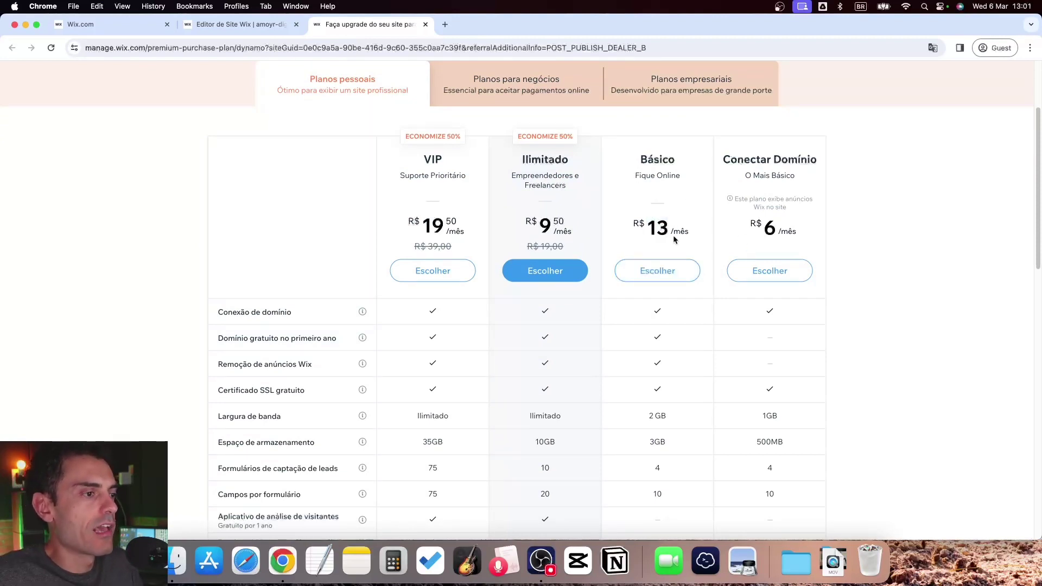
{"action": "triple_click", "coordinate": [520, 186]}
{"action": "left_click", "coordinate": [538, 188]}
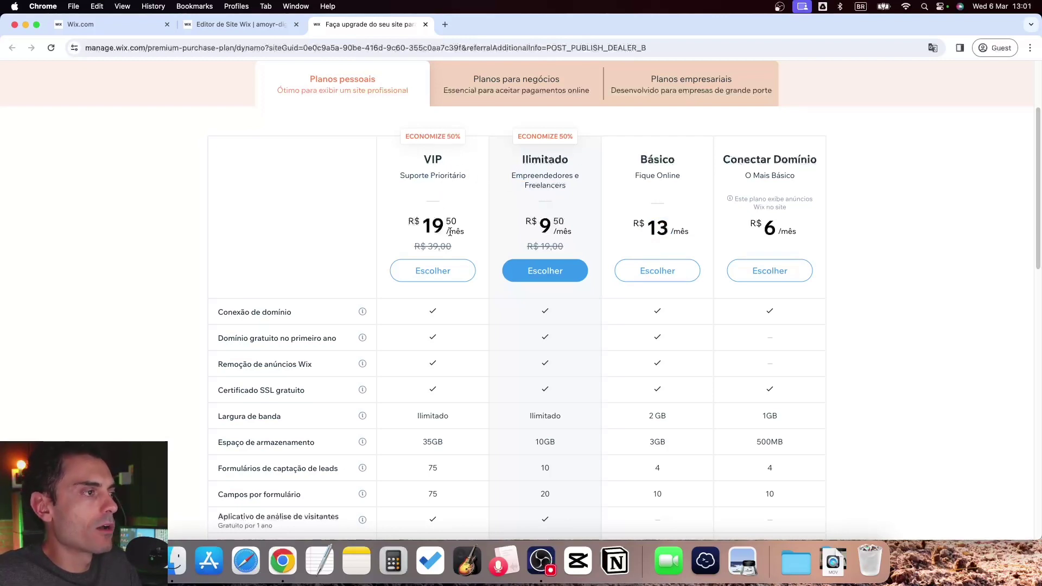
{"action": "scroll", "coordinate": [449, 232], "scroll_direction": "up", "scroll_amount": 3}
{"action": "left_click", "coordinate": [496, 213]}
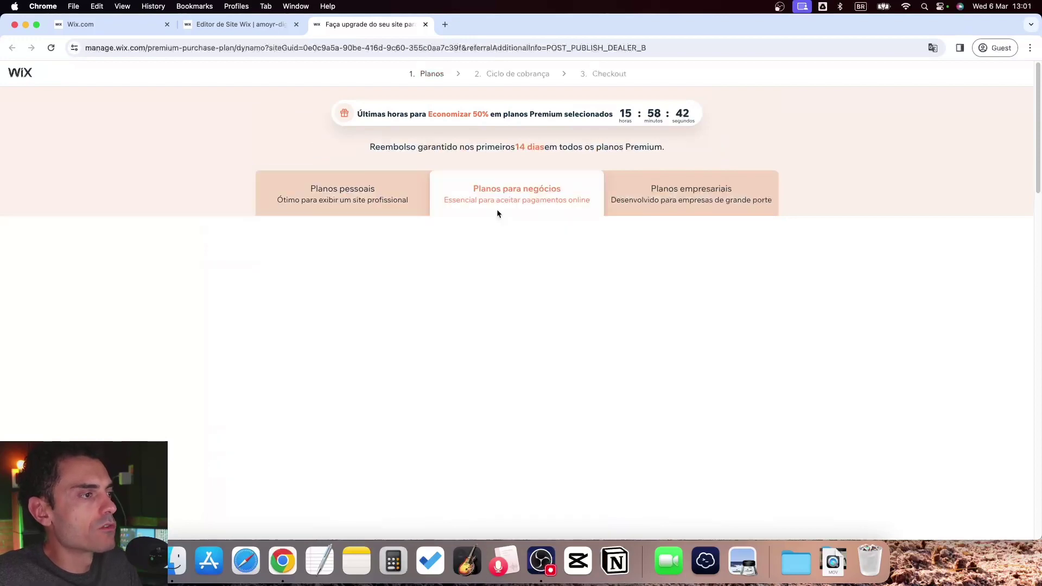